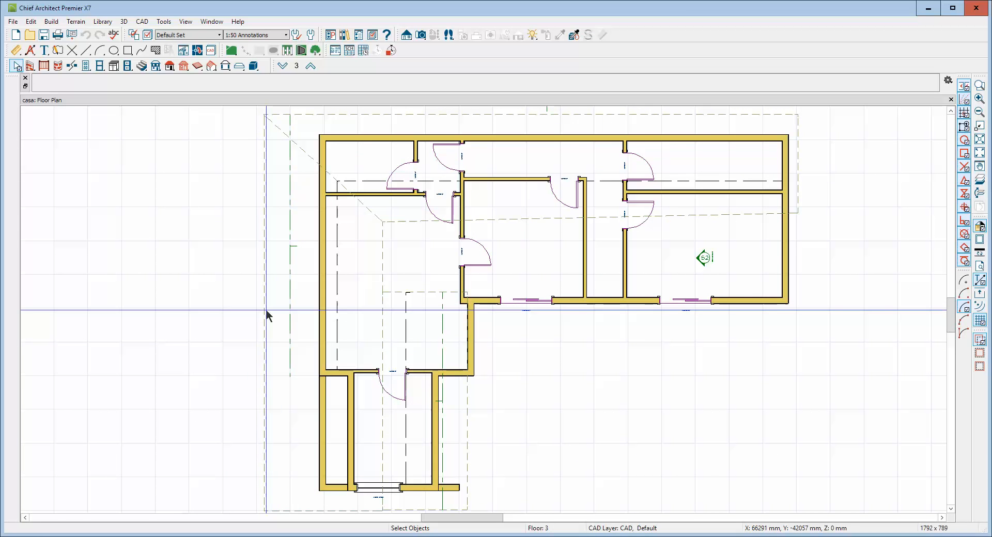
Move the roof plane over the building's left wall point to point so its baseline sits on the wall's outer face
left_click(264, 330)
scroll(262, 329, "up", 4)
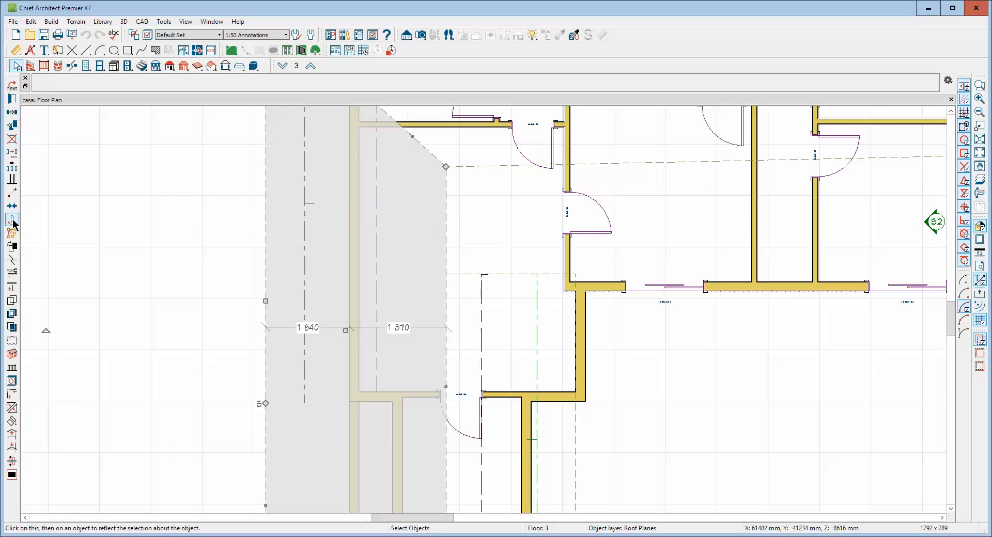
left_click(13, 192)
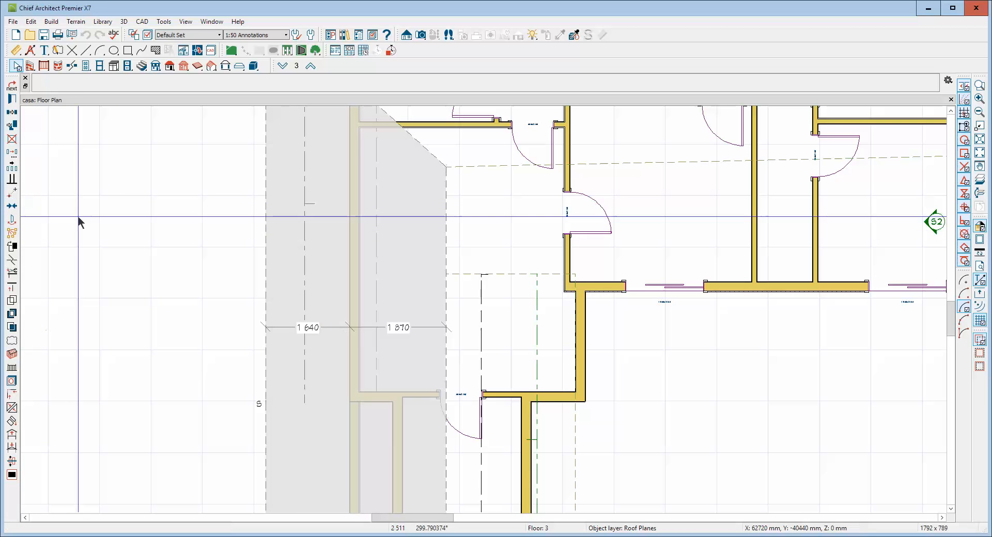
left_click(304, 204)
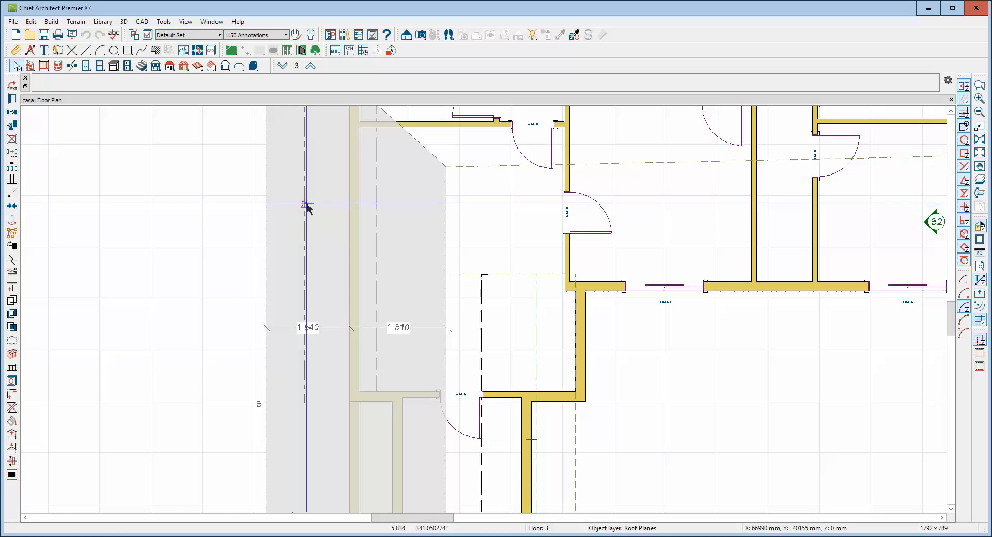
left_click(349, 204)
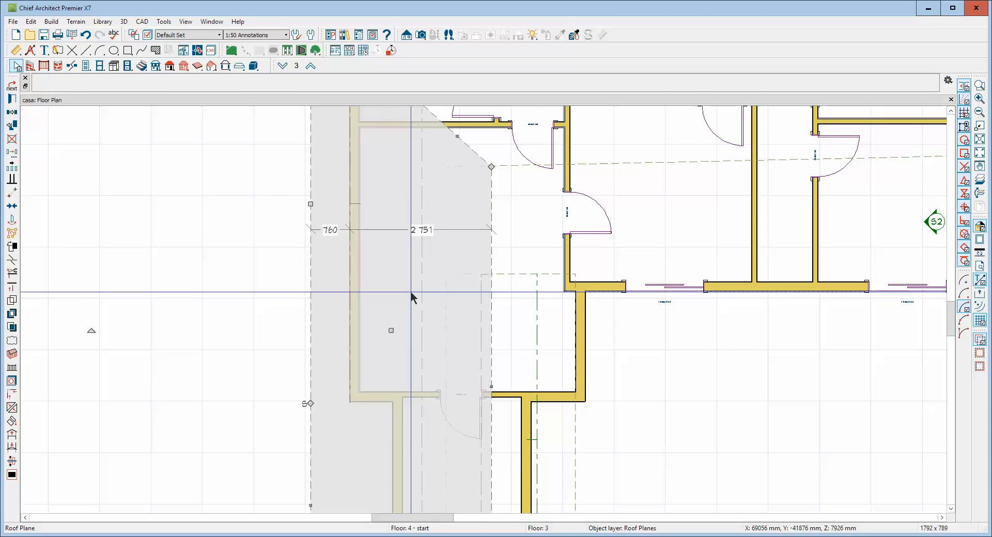
Move the opposite roof plane over the narrow lower wing point to point so its baseline meets the right wall's outer face
scroll(403, 194, "down", 5)
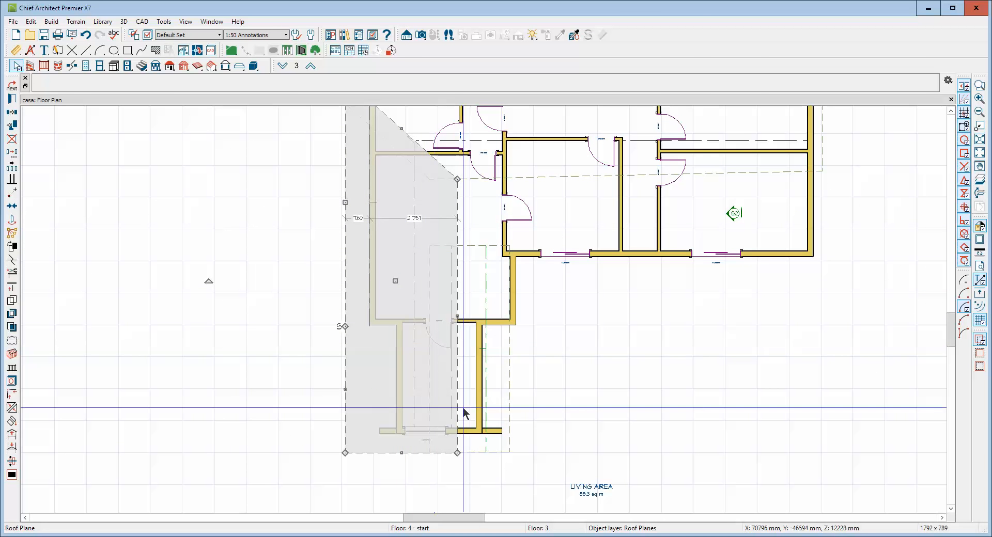
scroll(510, 386, "up", 2)
scroll(503, 338, "up", 4)
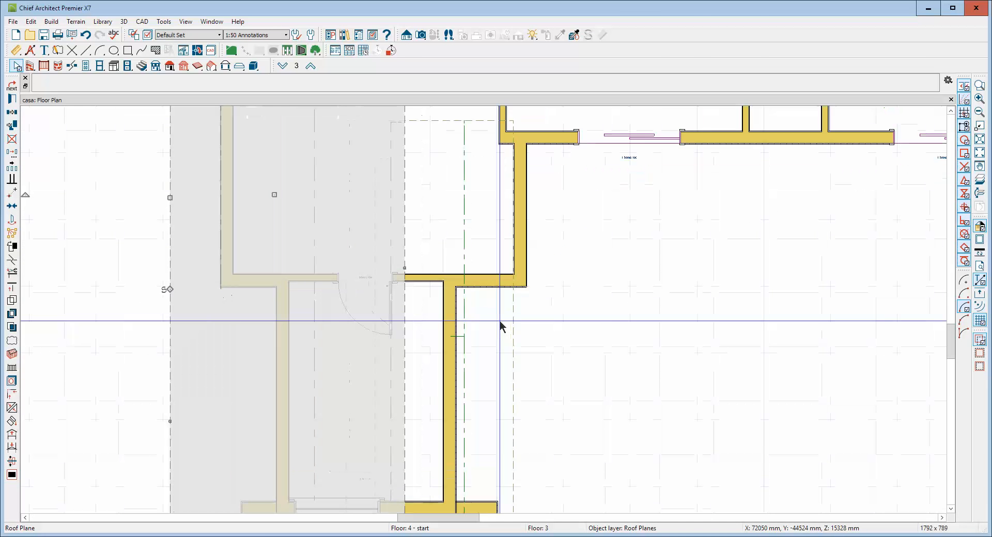
left_click(513, 331)
scroll(471, 357, "up", 1)
scroll(470, 360, "up", 5)
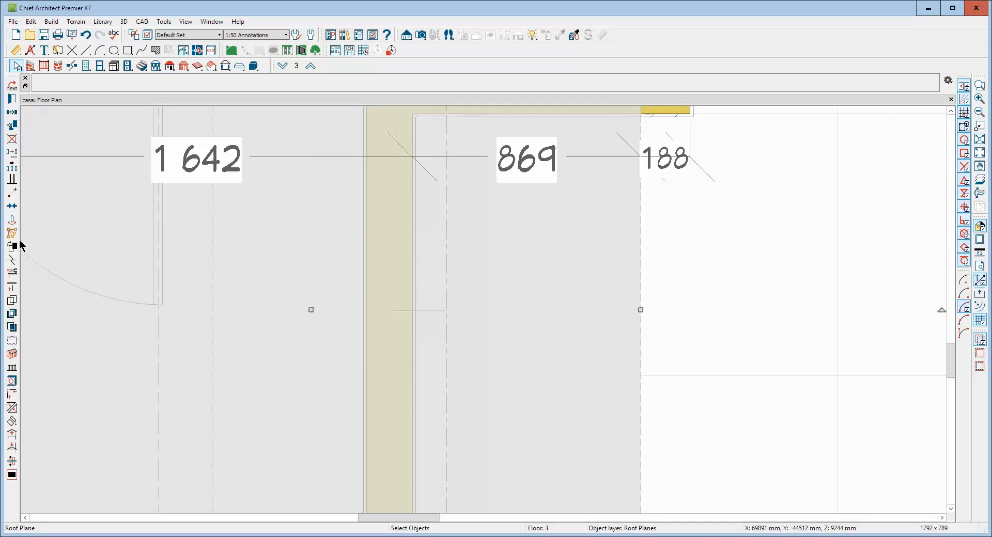
left_click(14, 194)
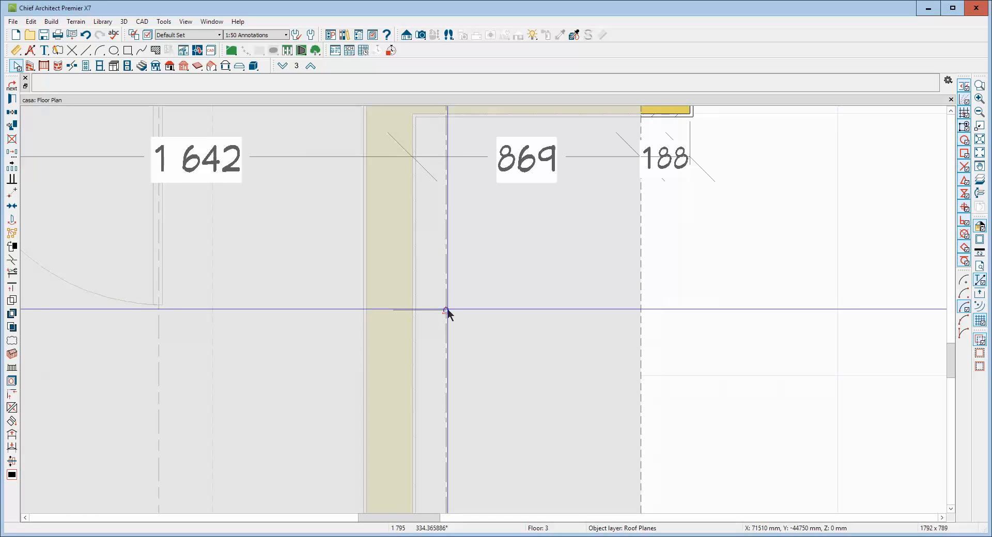
left_click(445, 310)
left_click(412, 310)
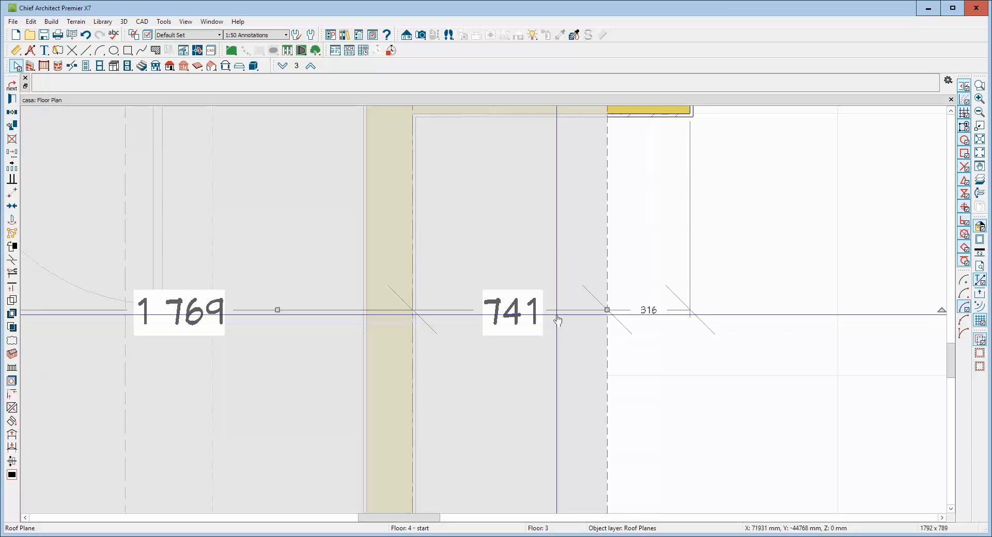
key("Escape")
Move the long upper roof plane's baseline onto the upper wall's outer face and pull its eave edge back out beyond the wall
scroll(602, 277, "down", 5)
scroll(602, 276, "down", 1)
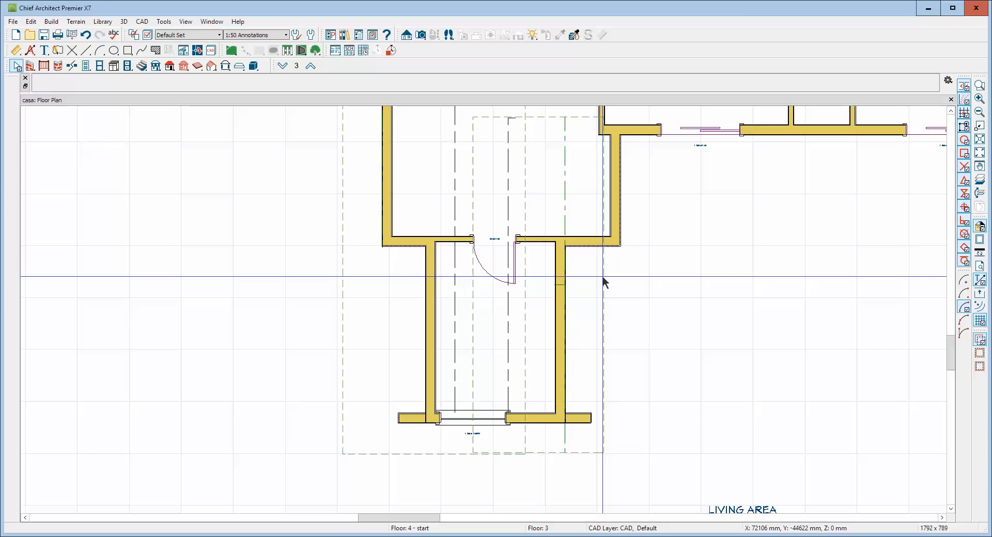
scroll(602, 279, "down", 1)
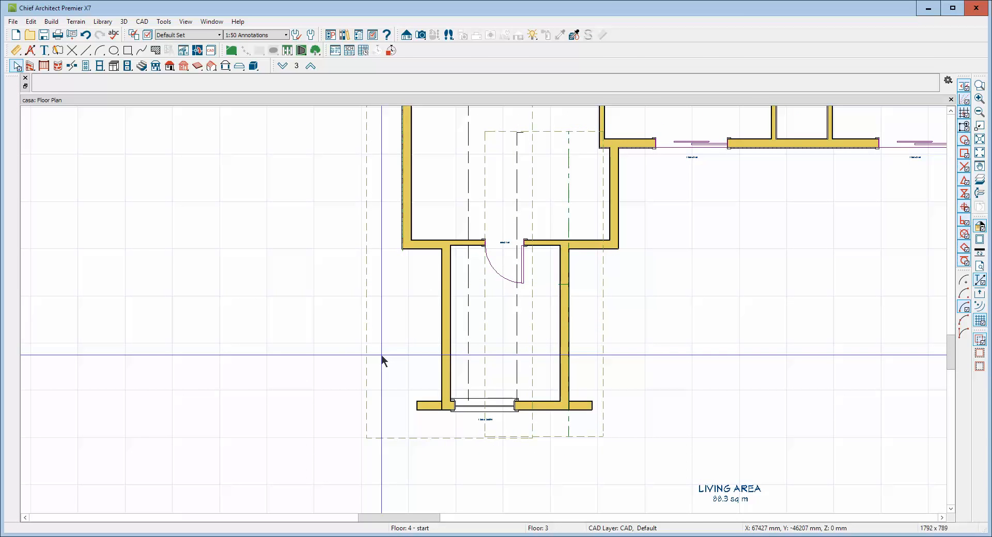
scroll(381, 341, "down", 5)
scroll(677, 114, "up", 1)
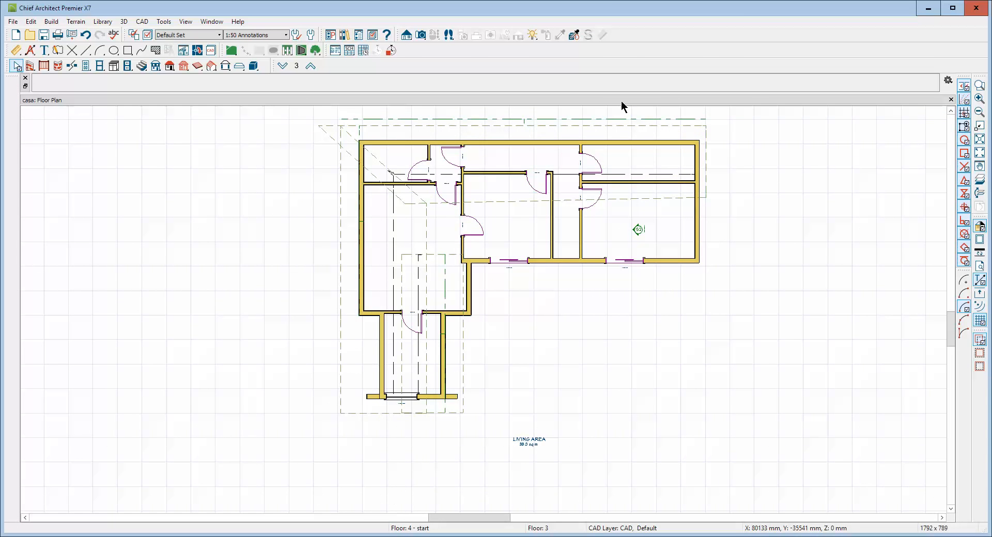
scroll(603, 116, "up", 3)
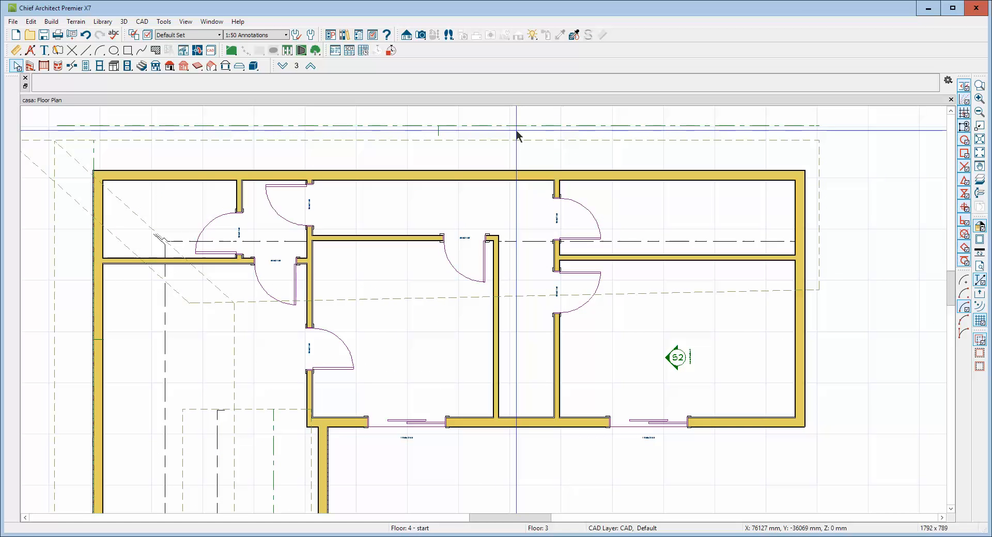
left_click(532, 139)
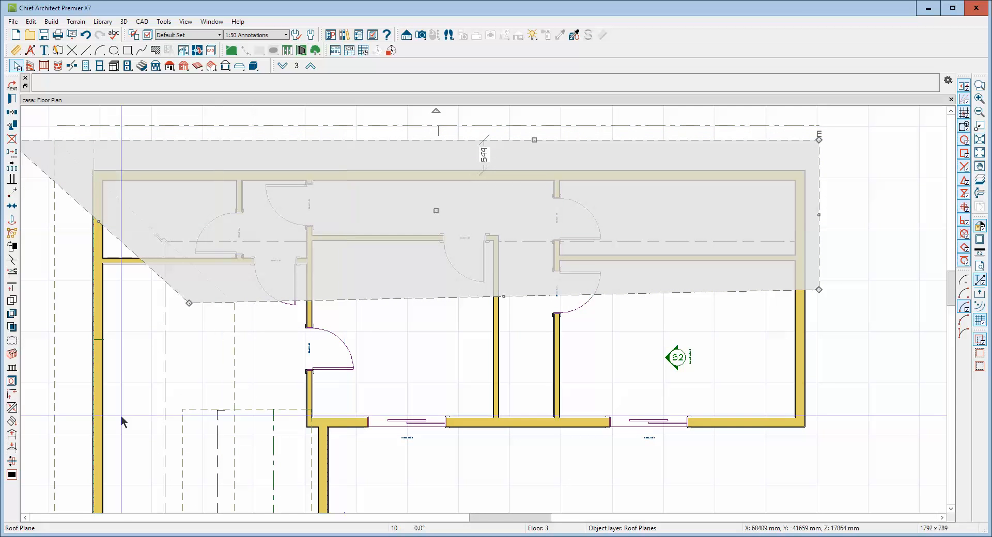
left_click(13, 195)
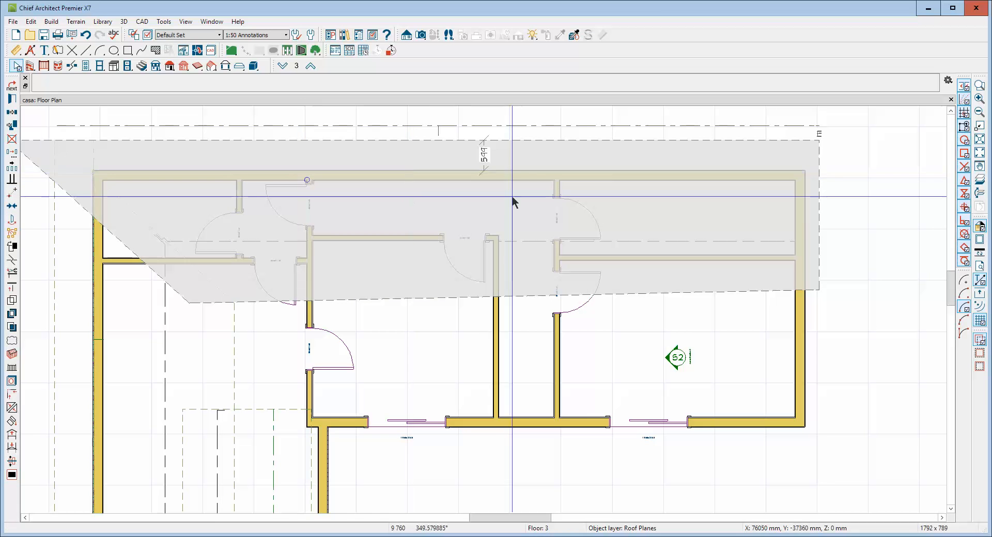
left_click(438, 126)
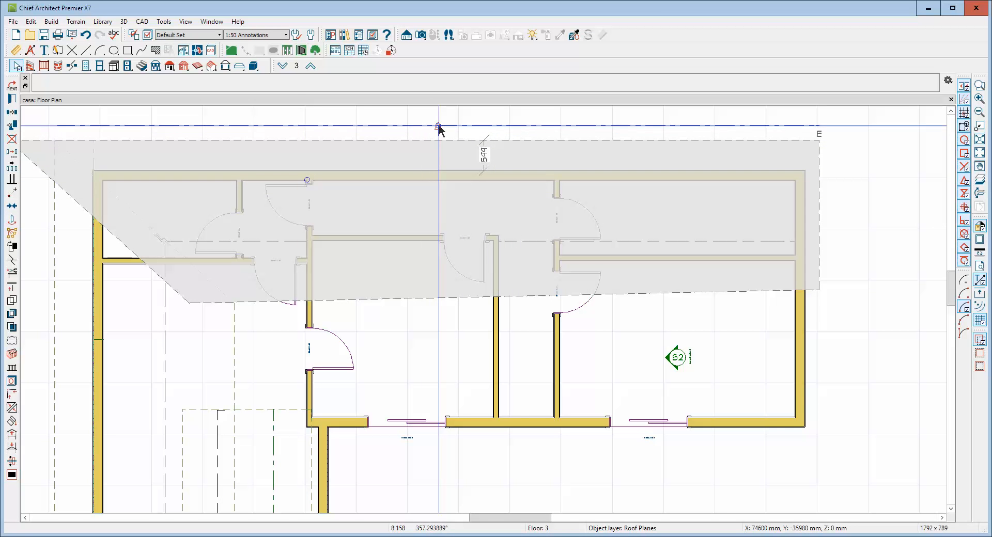
left_click(440, 173)
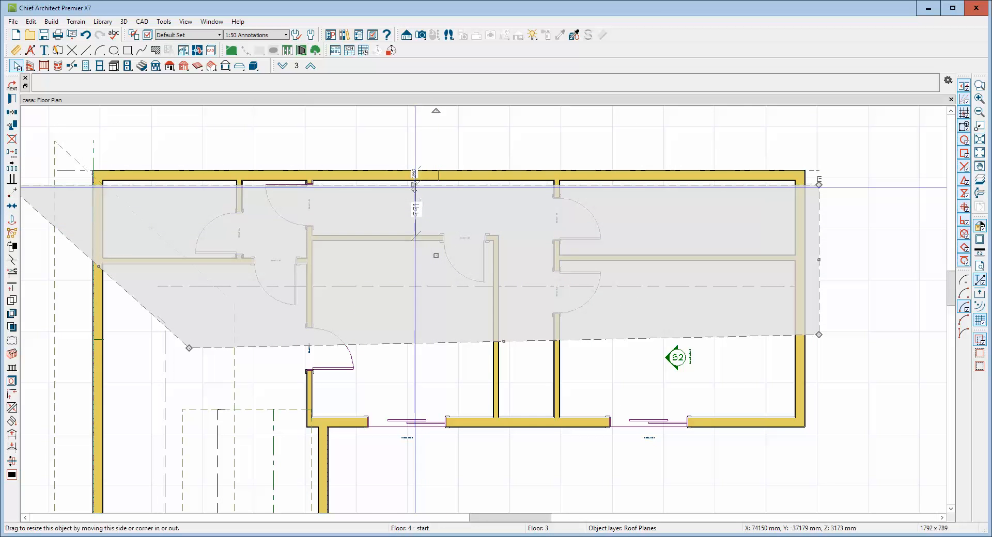
left_click_drag(413, 185, 416, 148)
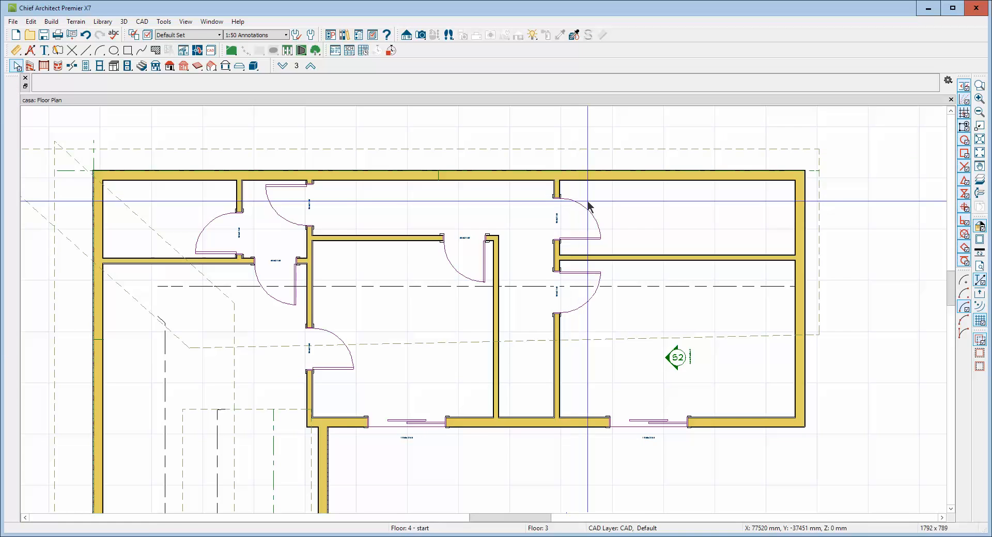
scroll(588, 204, "down", 2)
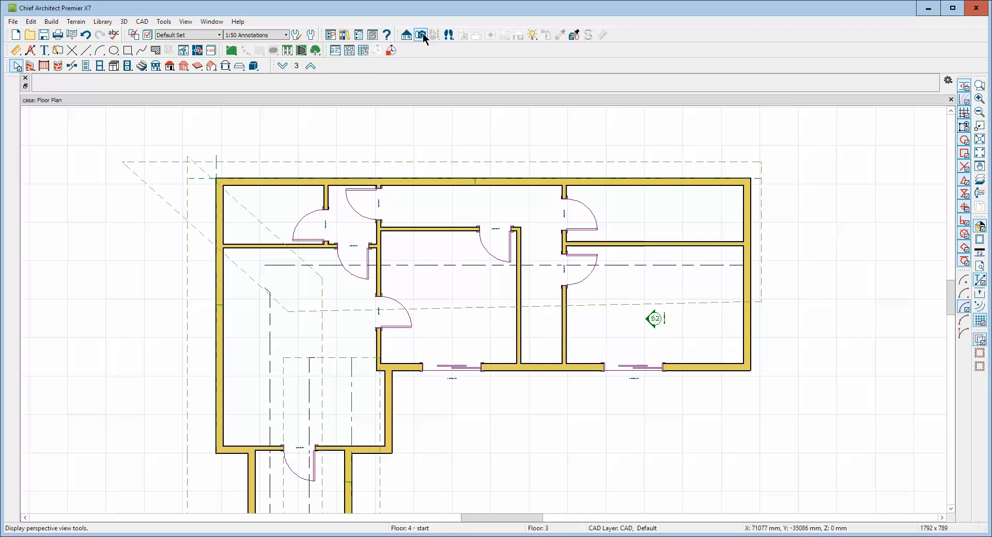
left_click(421, 35)
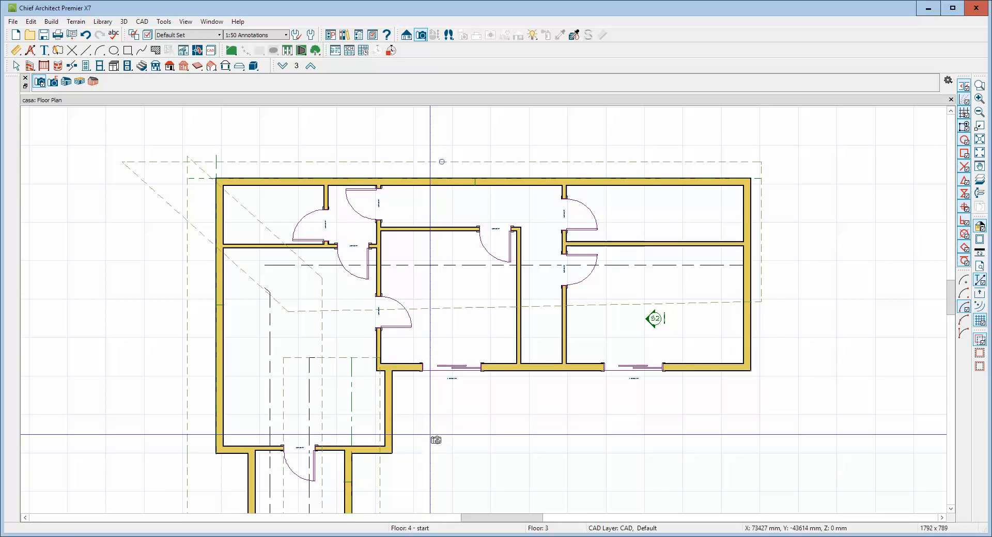
scroll(450, 402, "up", 1)
scroll(454, 394, "down", 2)
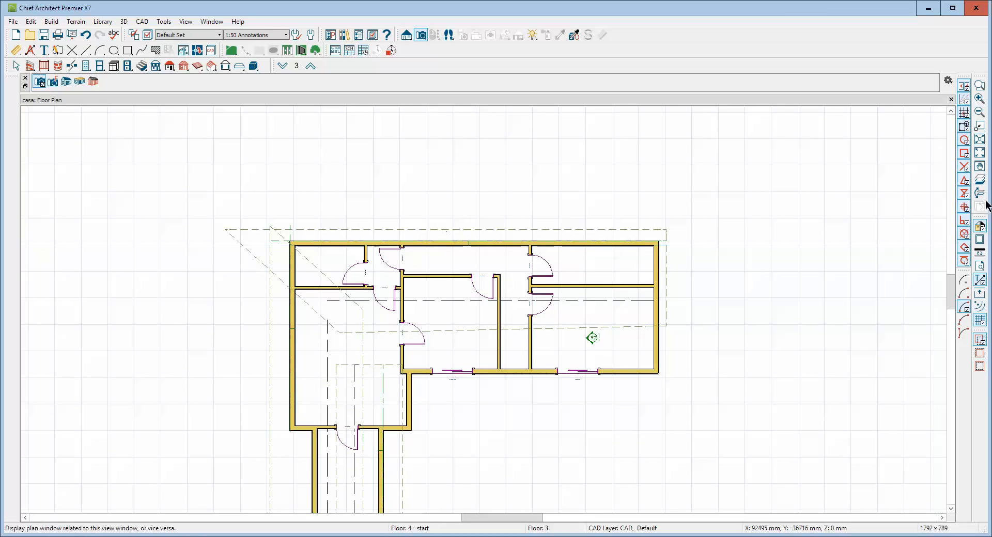
Display the reference floor and draw a straight railing about 2869 mm long from the lower-right exterior corner down to the reference outline's corner
left_click(979, 180)
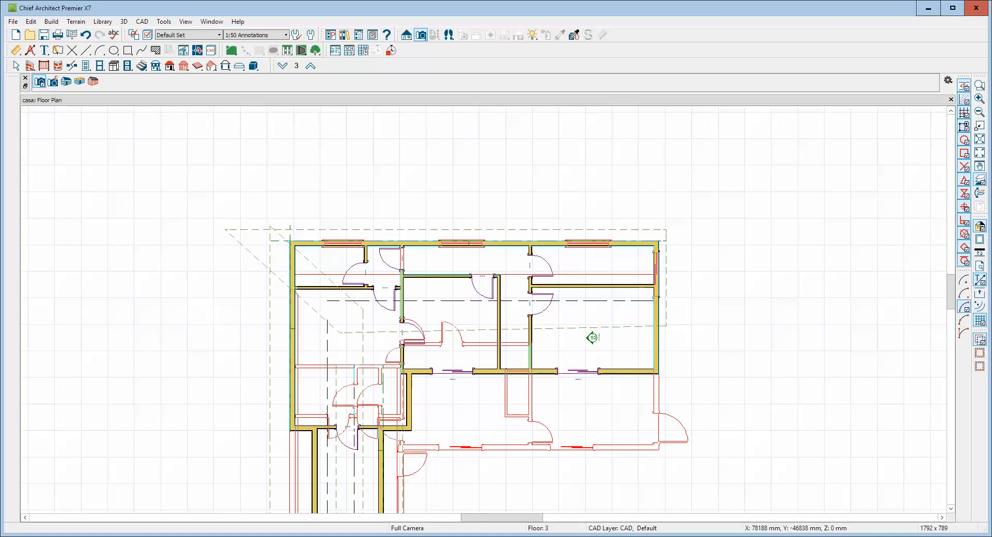
scroll(478, 454, "up", 3)
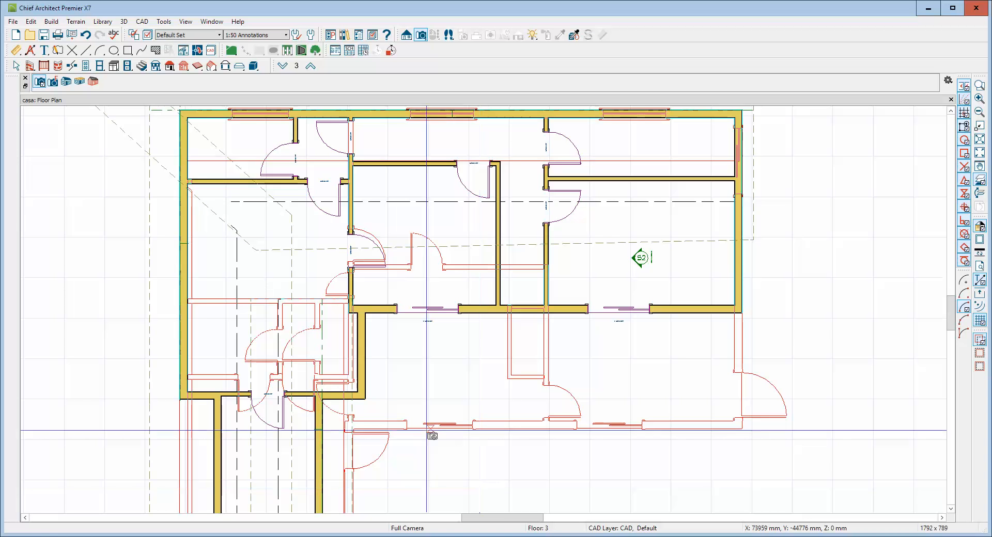
left_click(44, 65)
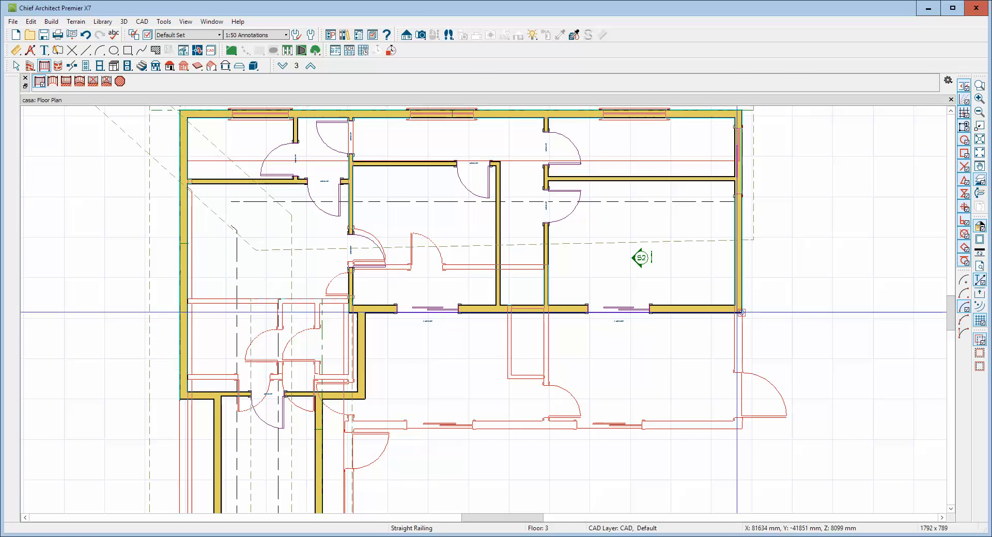
left_click_drag(738, 309, 742, 425)
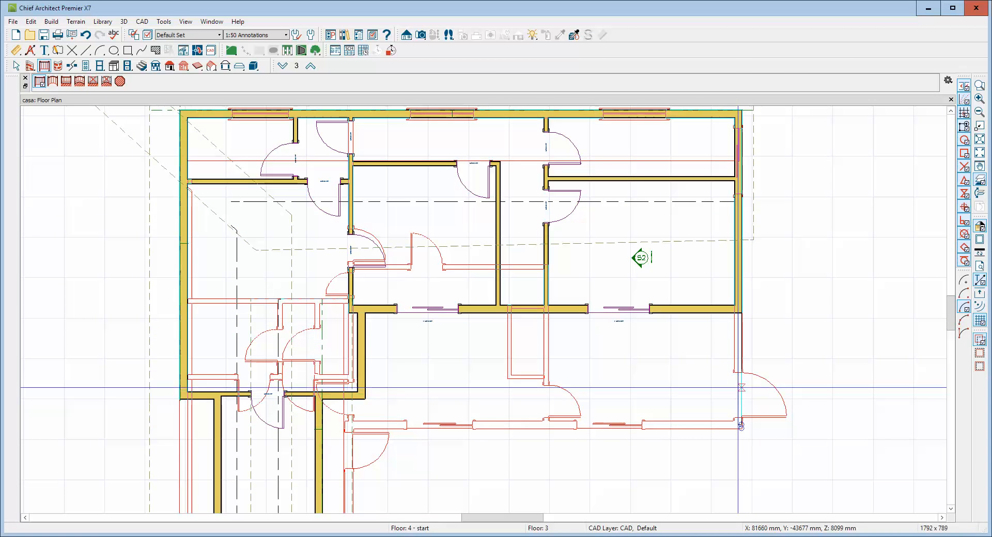
Open the new railing's specification and set its rail style to Panels
right_click(740, 381)
left_click(774, 131)
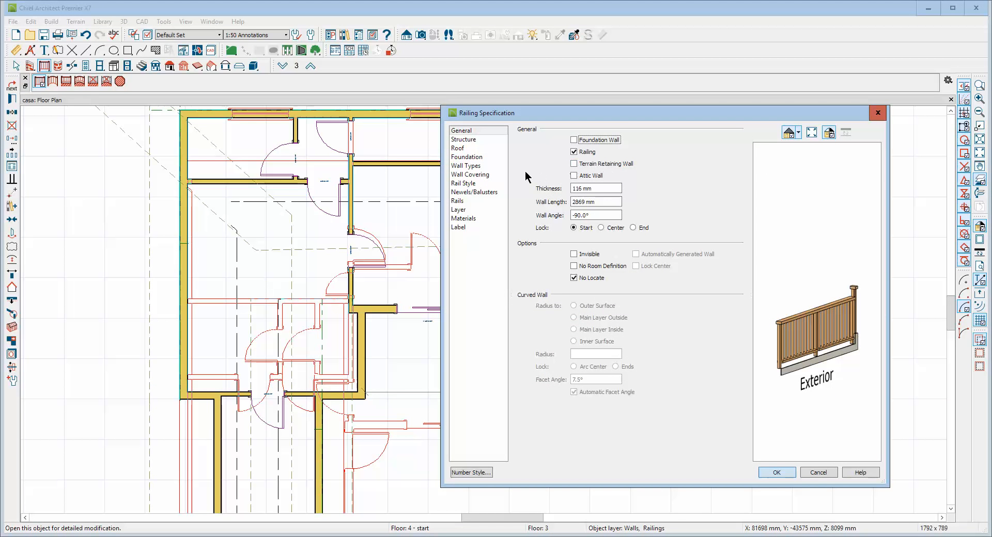
left_click(476, 185)
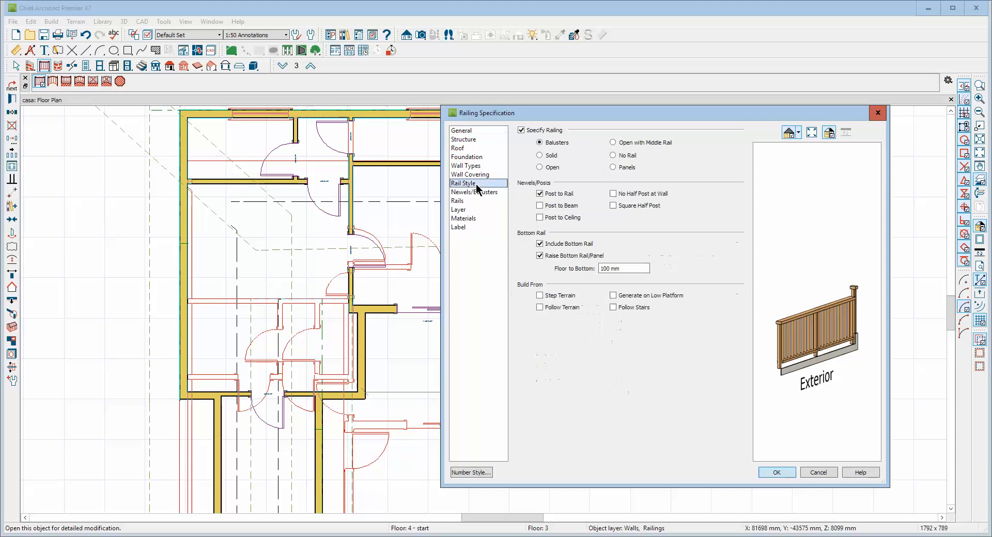
left_click(615, 167)
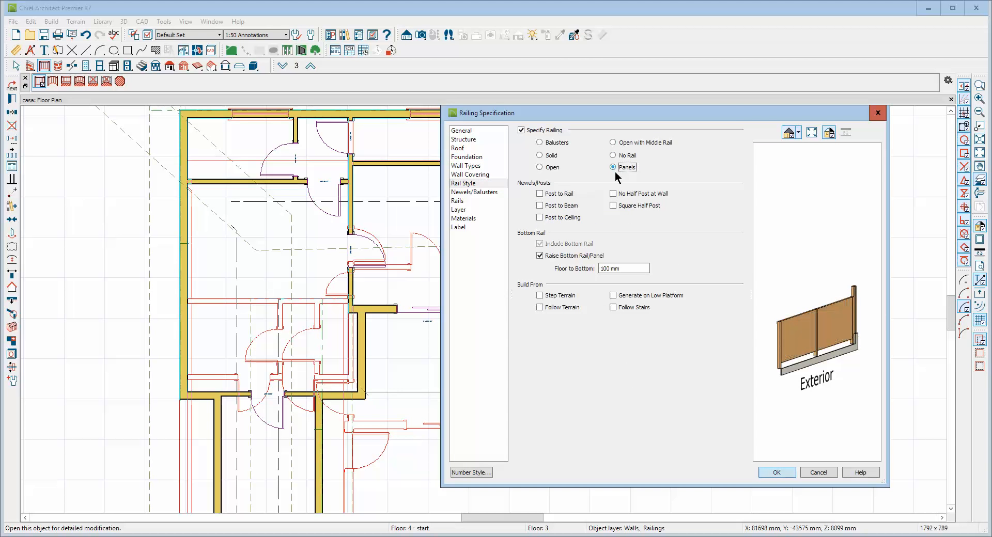
Set the railing's panel type to Glass Panel from the core library's Fences and Railings, Glass category
left_click(479, 193)
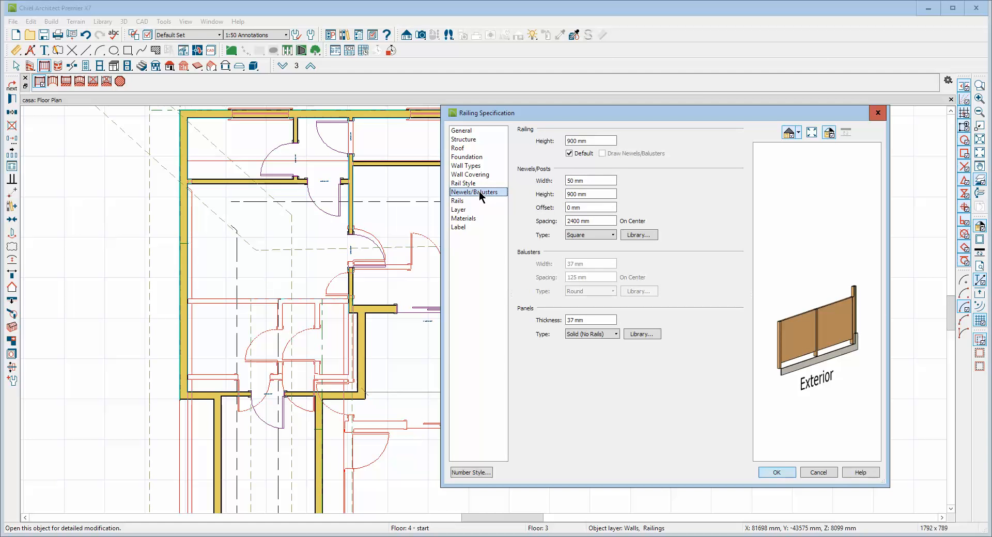
left_click(643, 334)
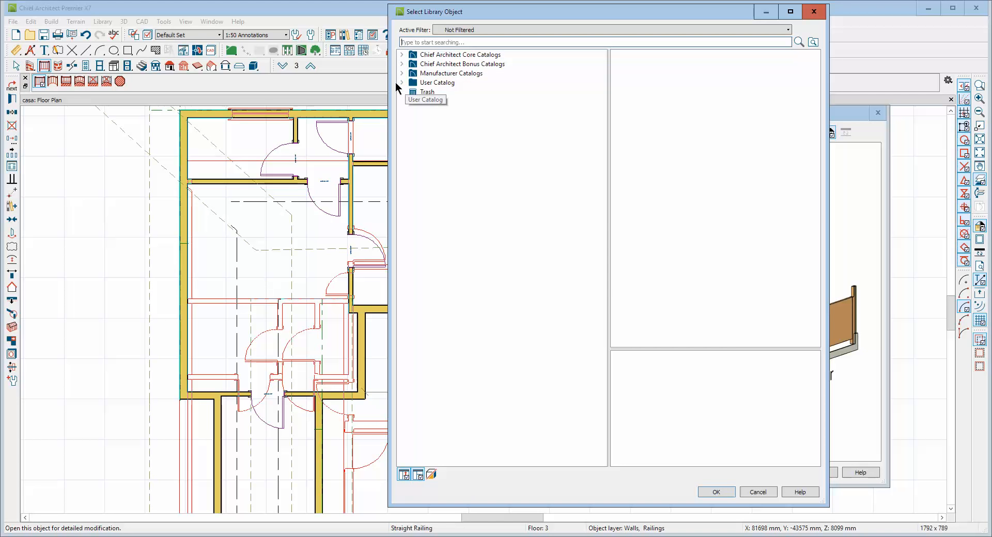
left_click(402, 54)
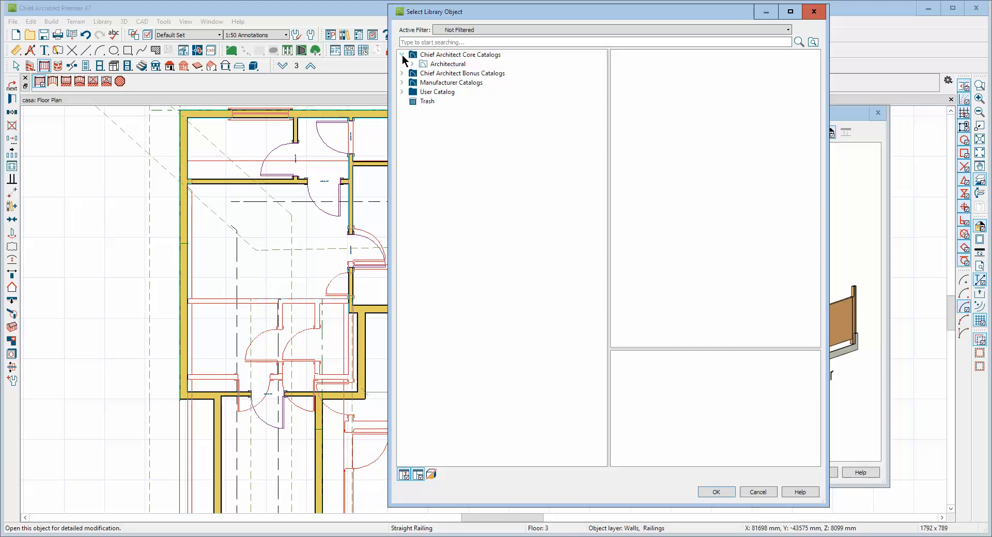
left_click(412, 64)
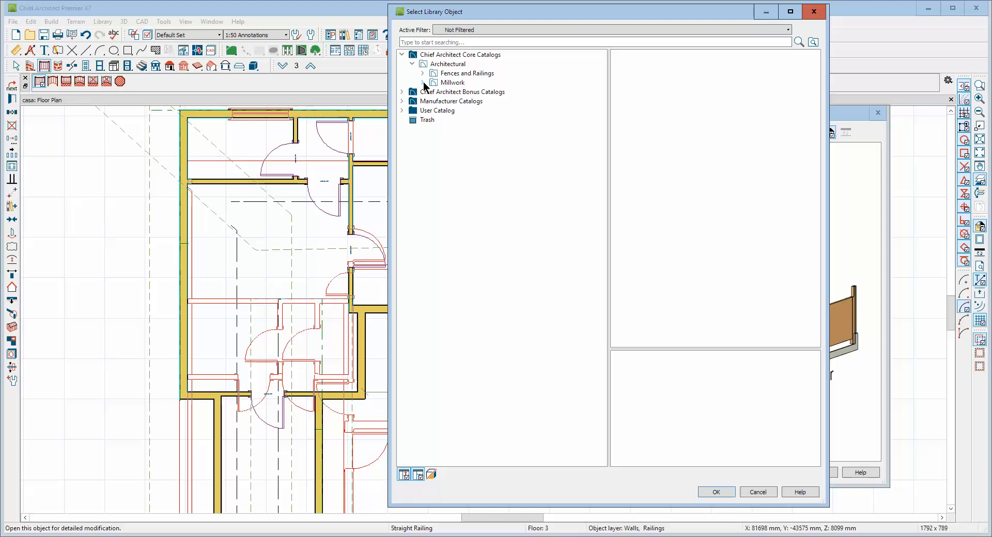
left_click(423, 83)
left_click(422, 82)
left_click(423, 73)
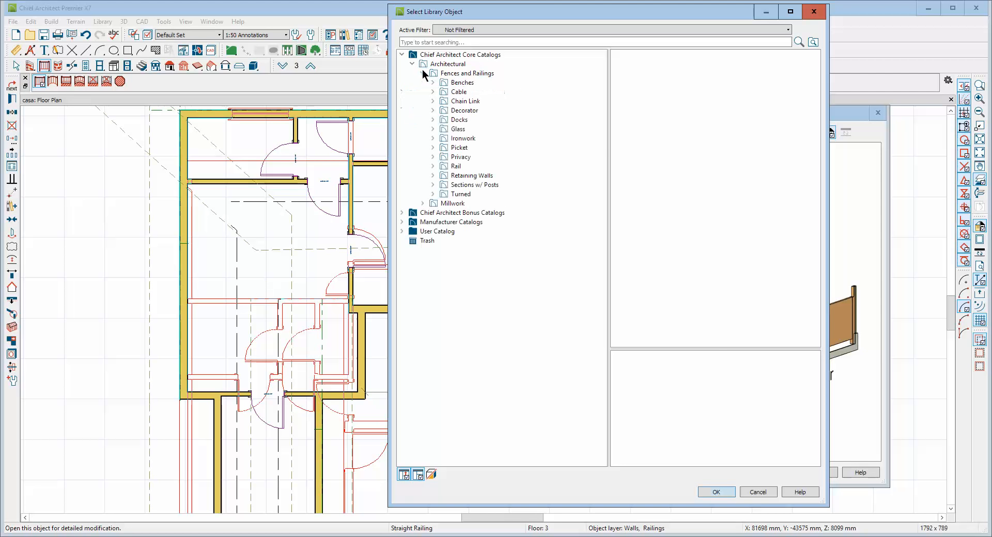
left_click(453, 131)
left_click(692, 228)
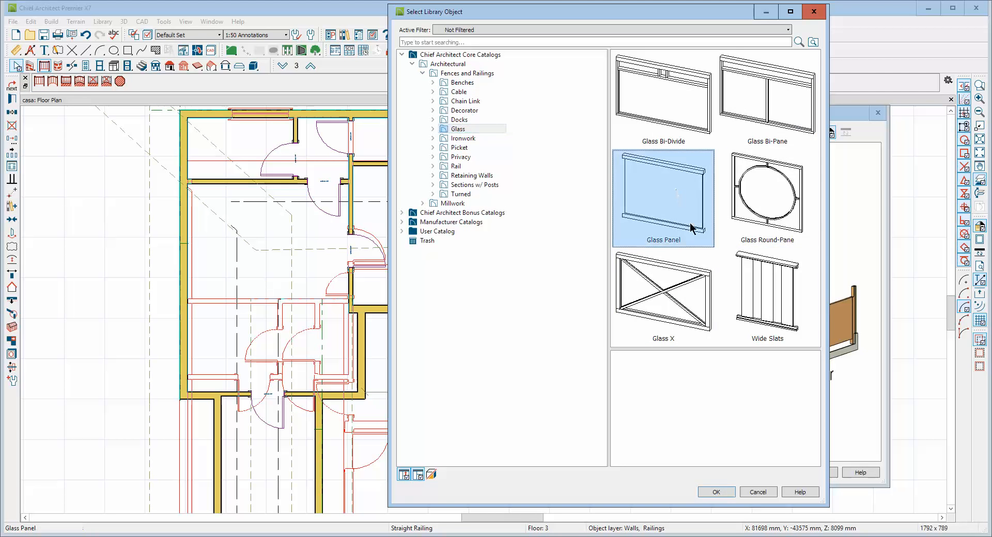
left_click(717, 493)
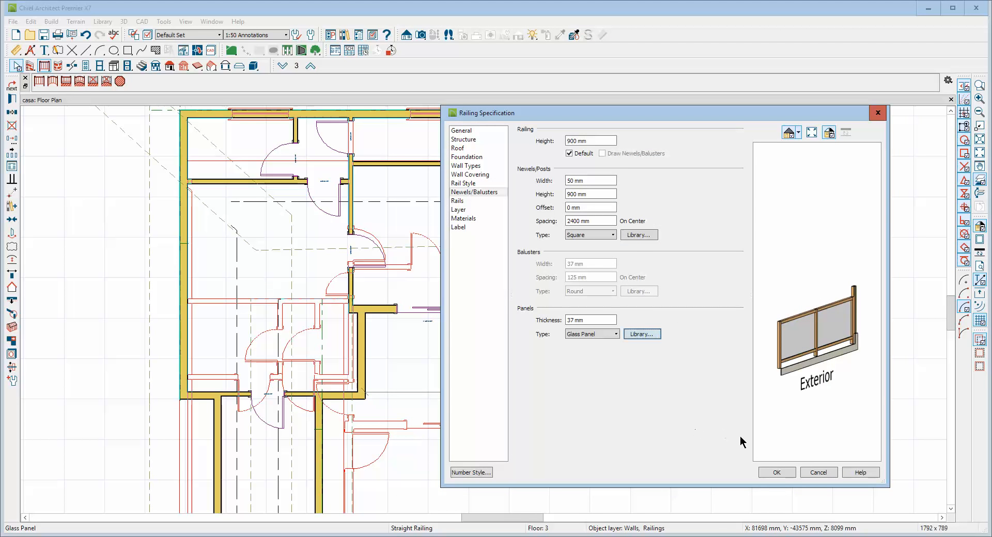
Draw a railing about 9631 mm long from the terrace's lower-right corner along the front and extend its end to the left wing's wall
left_click(775, 473)
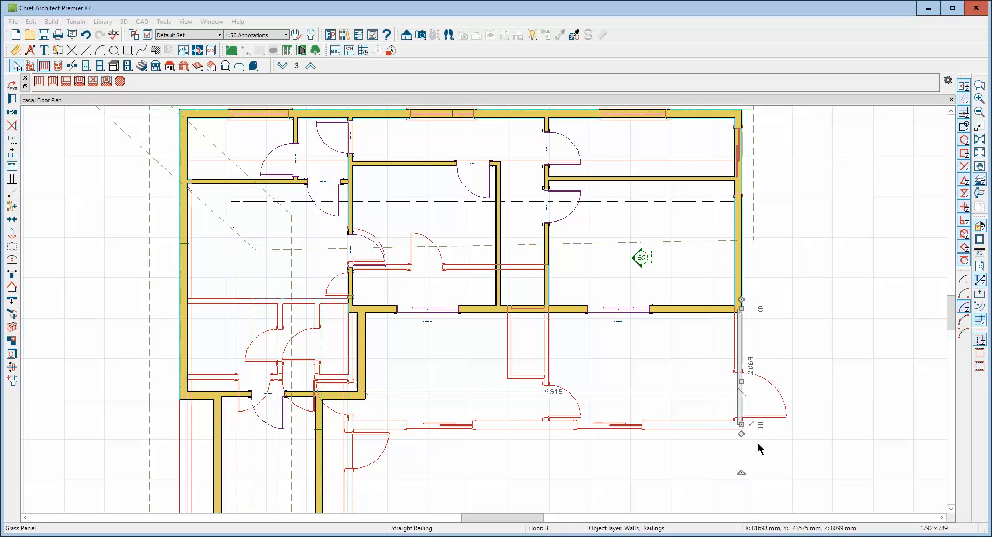
mouse_move(741, 434)
left_mouse_down()
mouse_move(645, 414)
mouse_move(526, 448)
mouse_move(353, 448)
left_mouse_up()
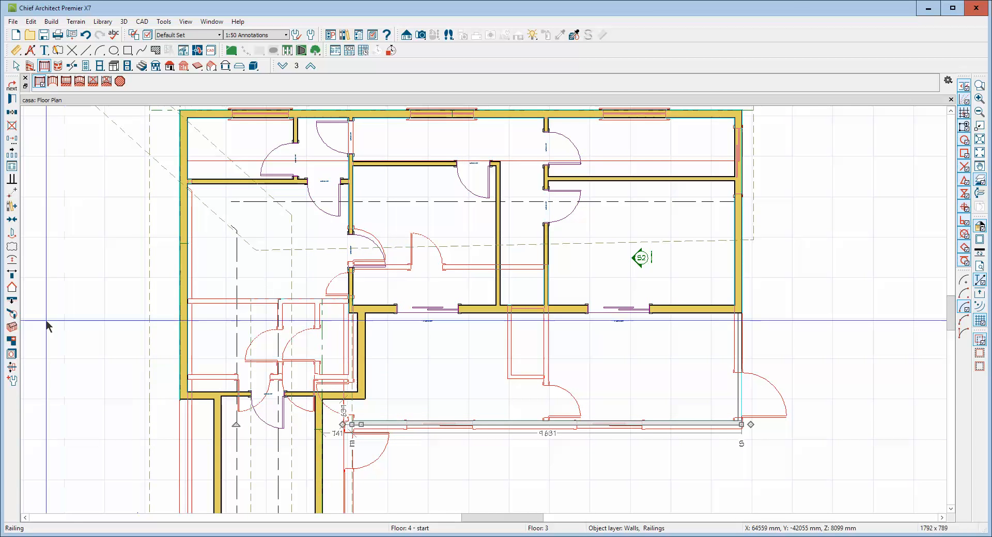
left_click(11, 303)
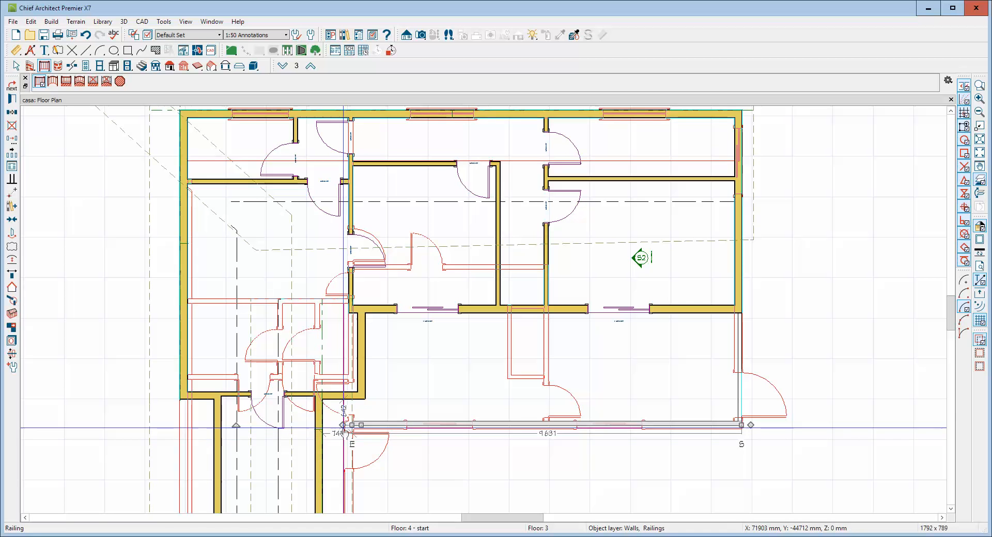
left_click_drag(343, 425, 316, 427)
key("space")
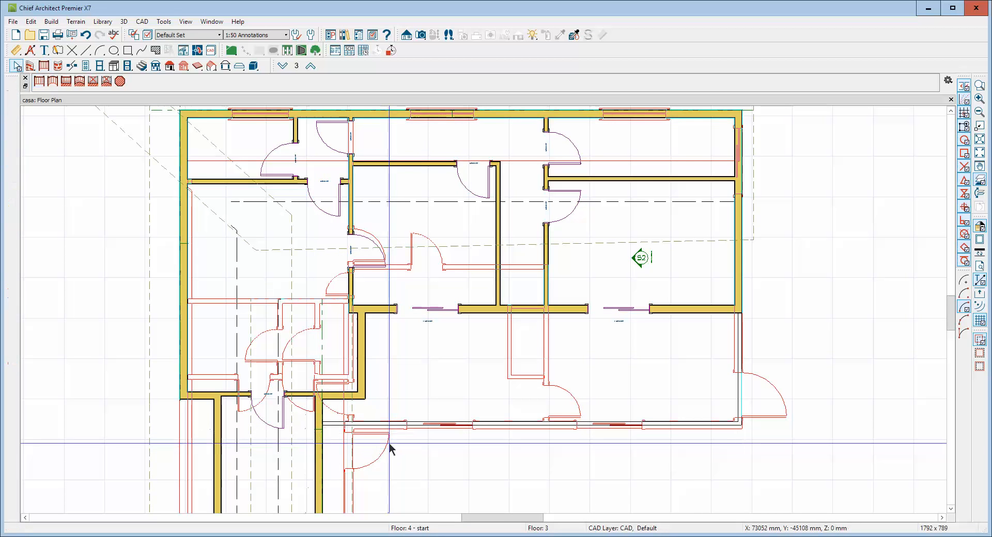
Set the room type of the area enclosed by the new railings to Balcony
left_click(448, 383)
double_click(449, 388)
left_click(556, 177)
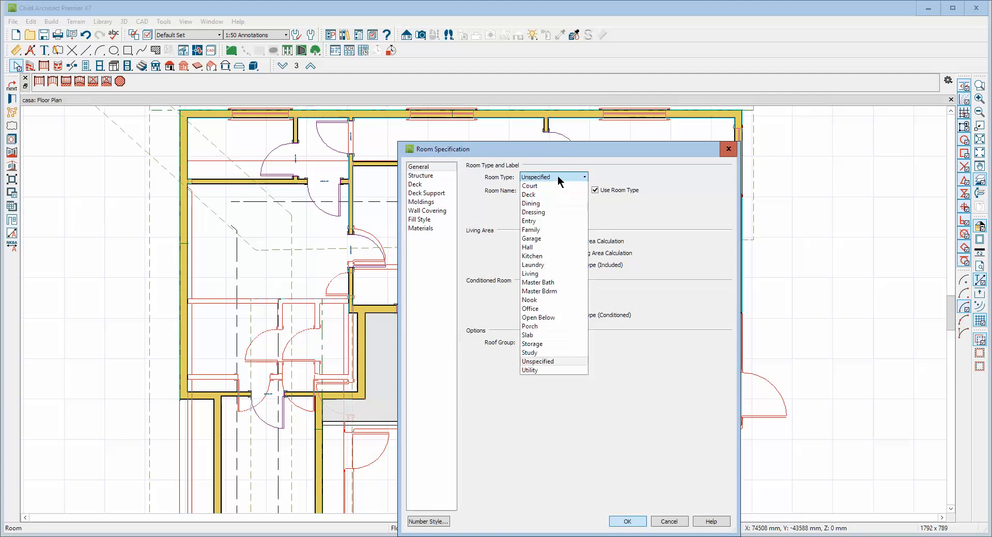
left_click(550, 199)
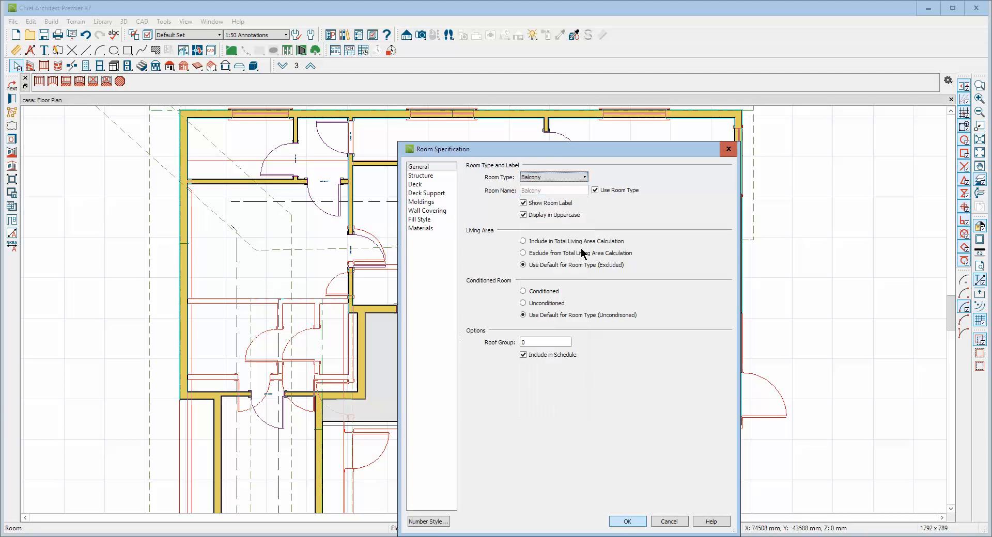
left_click(627, 522)
left_click(775, 305)
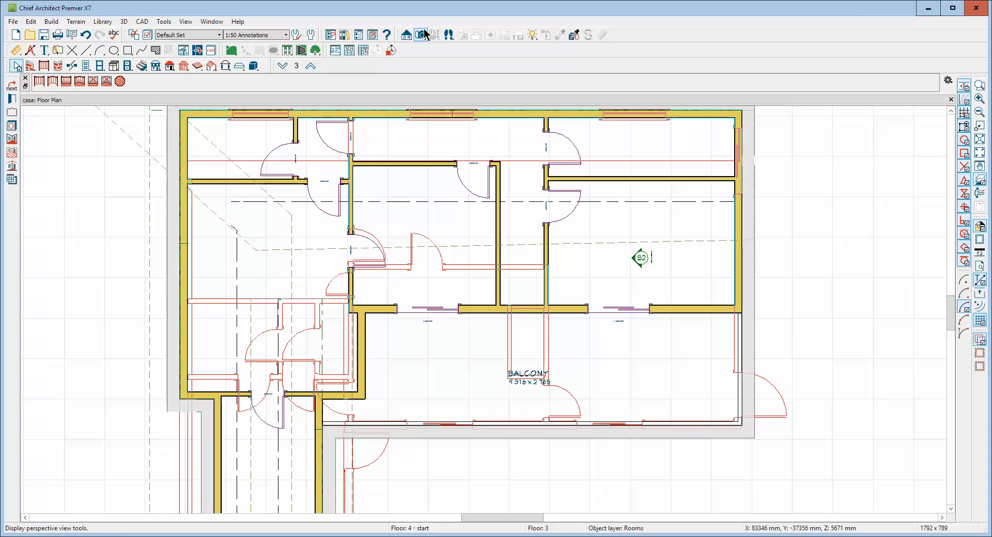
Create a full perspective overview and examine the house's roof planes and balcony from several sides
left_click(422, 34)
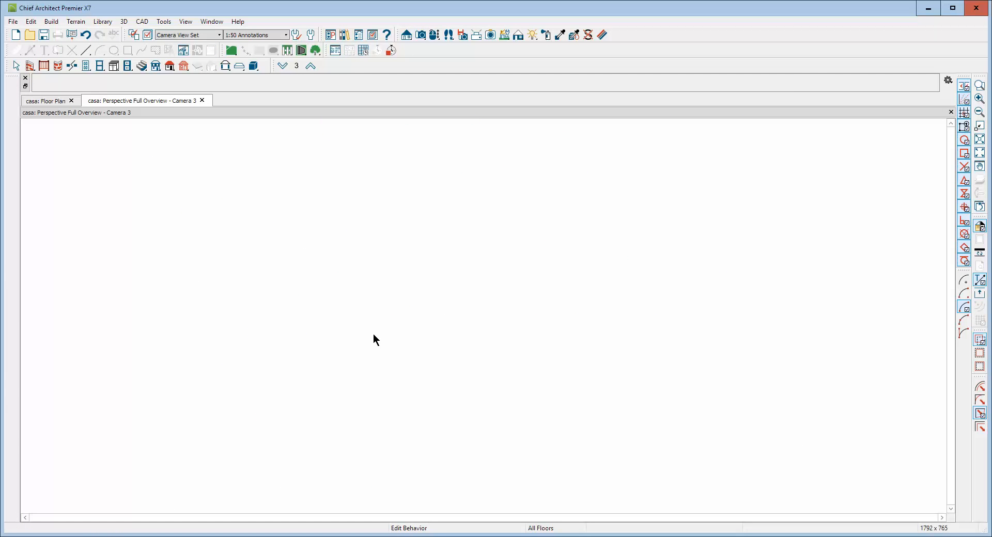
scroll(481, 329, "up", 4)
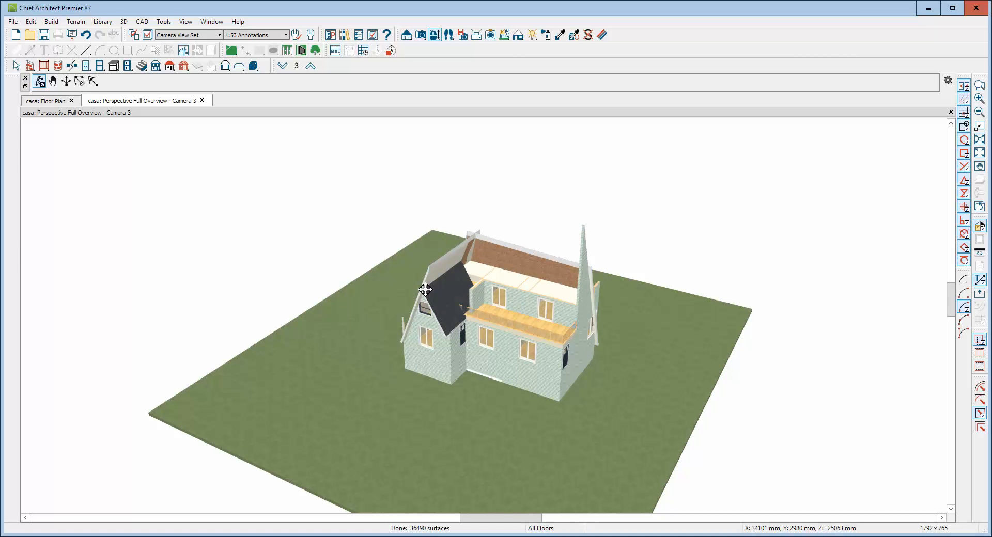
left_click_drag(438, 316, 483, 323)
left_click_drag(541, 300, 396, 314)
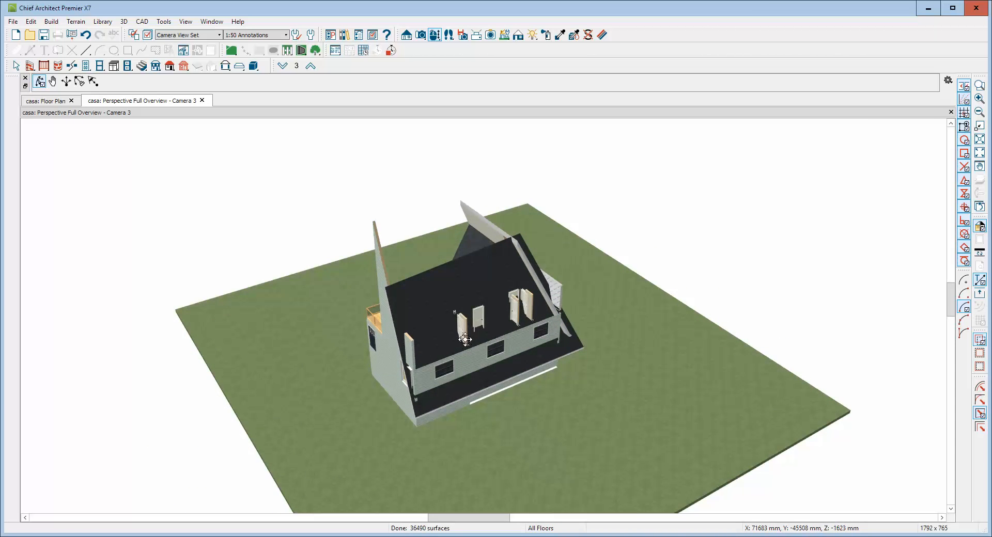
left_click_drag(457, 320, 27, 333)
key("space")
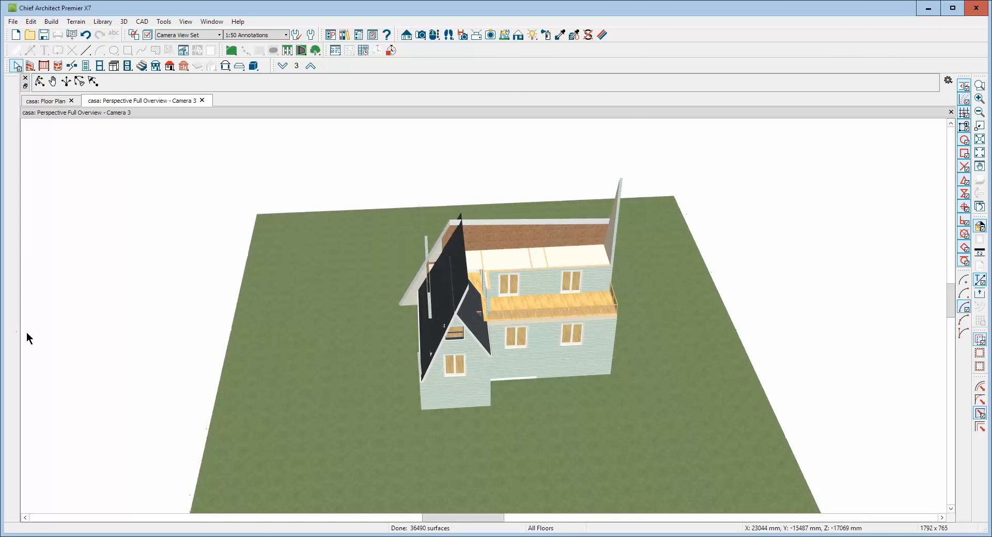
Copy the 59.465622° pitch from the front wing's right roof plane and apply it to the wing's left roof plane
right_click(469, 323)
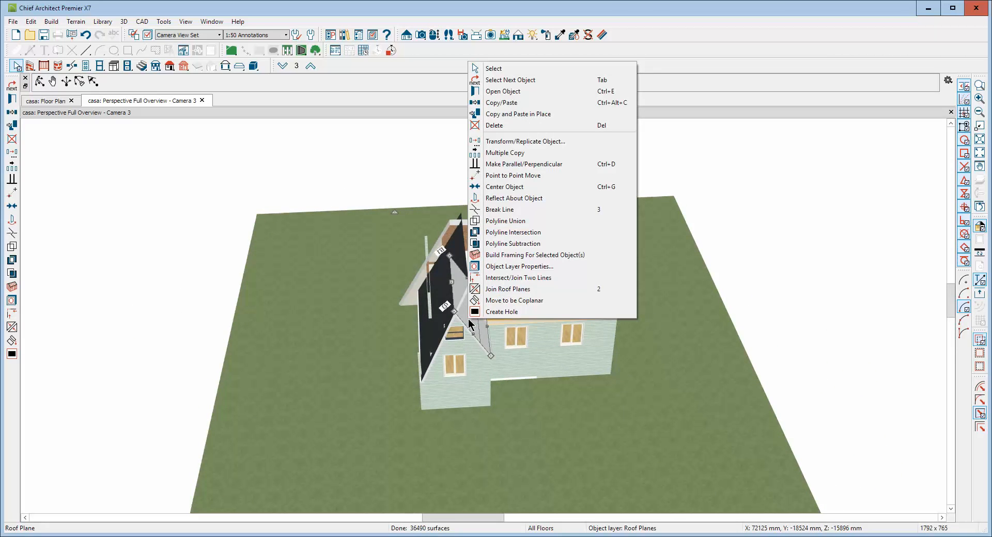
left_click(508, 96)
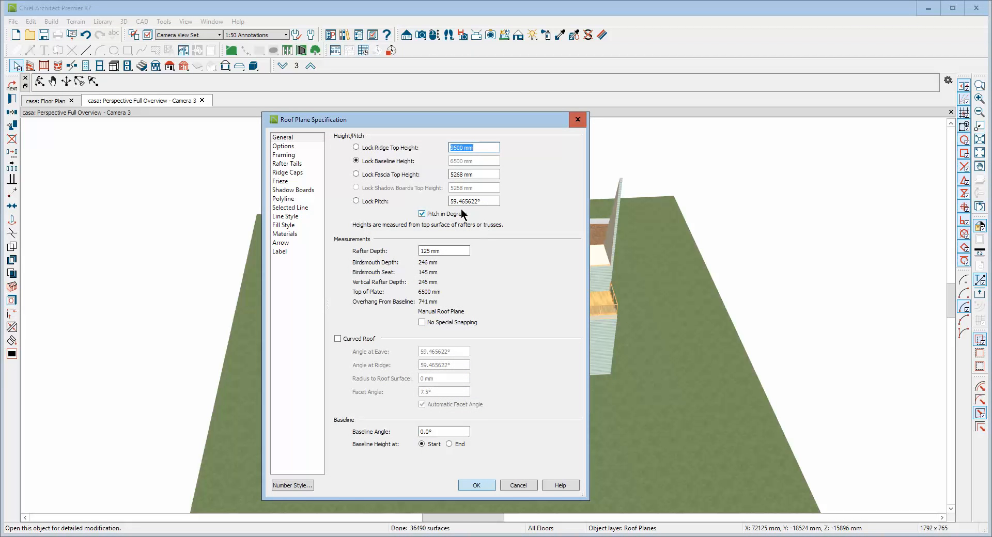
right_click(469, 201)
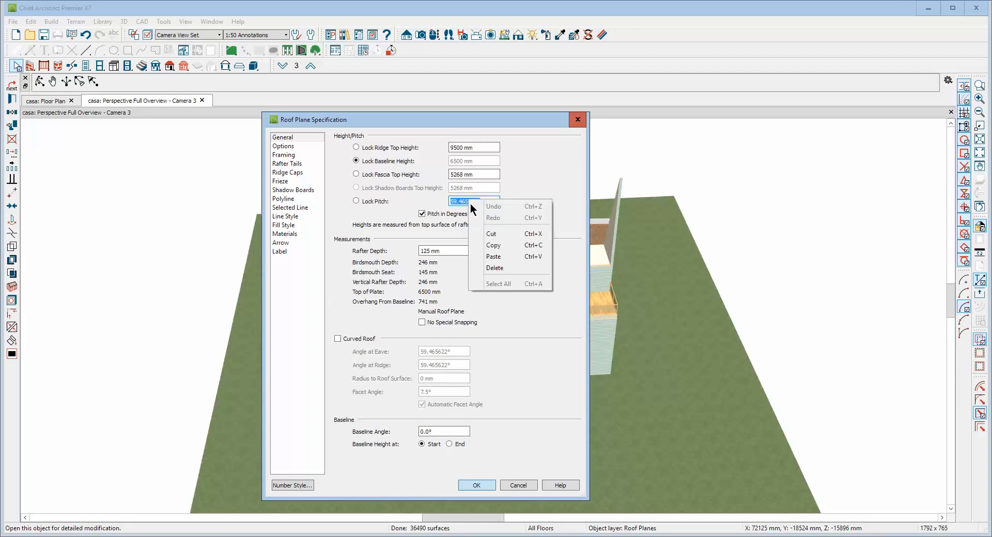
left_click(493, 246)
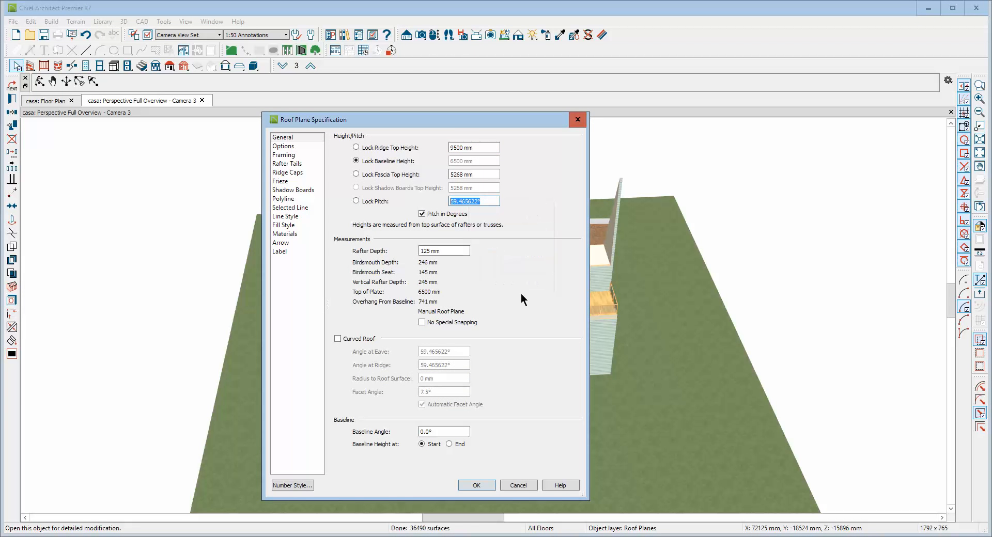
left_click(519, 485)
right_click(436, 341)
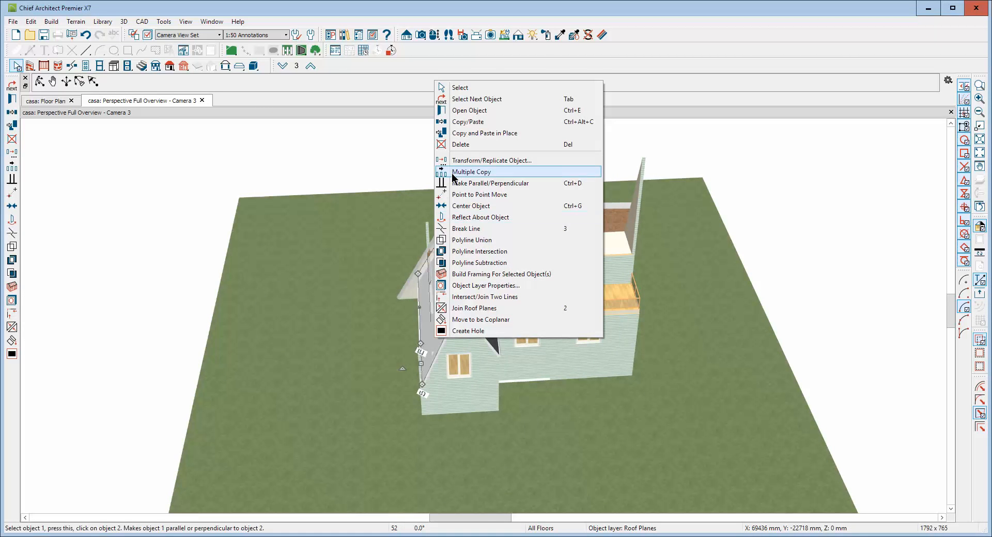
left_click(473, 111)
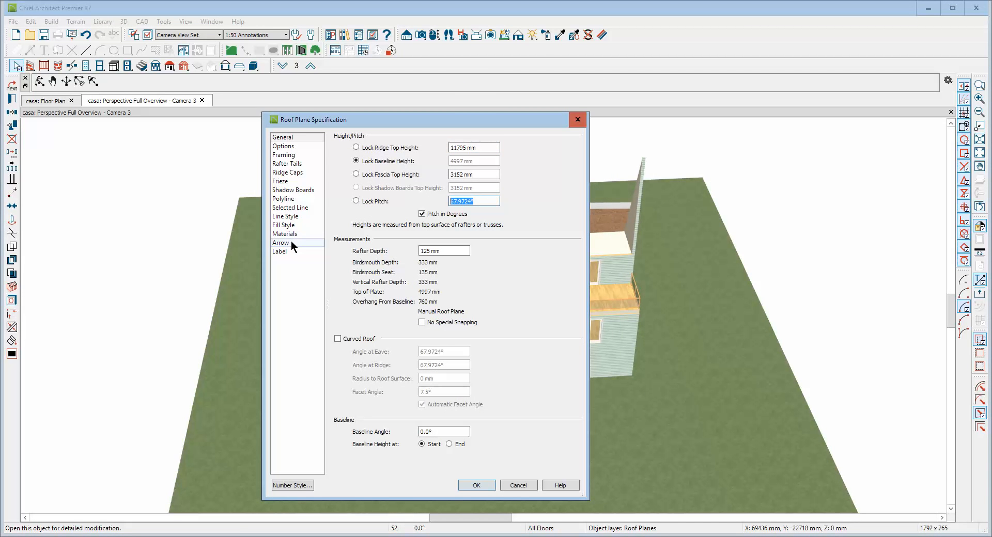
key("ctrl+v")
left_click(477, 485)
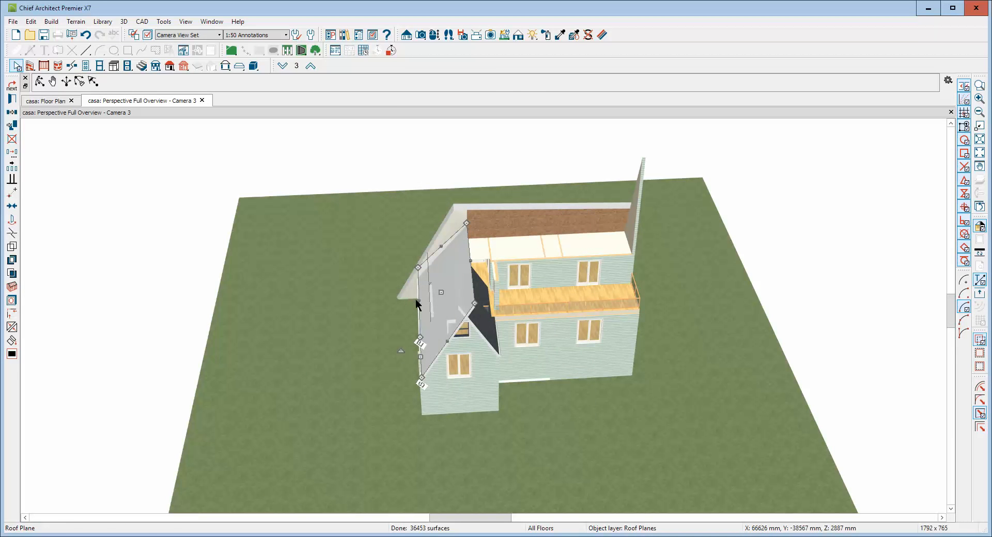
Copy the right roof plane's fascia top height and set the left roof plane's fascia top height to 5268 mm
right_click(485, 325)
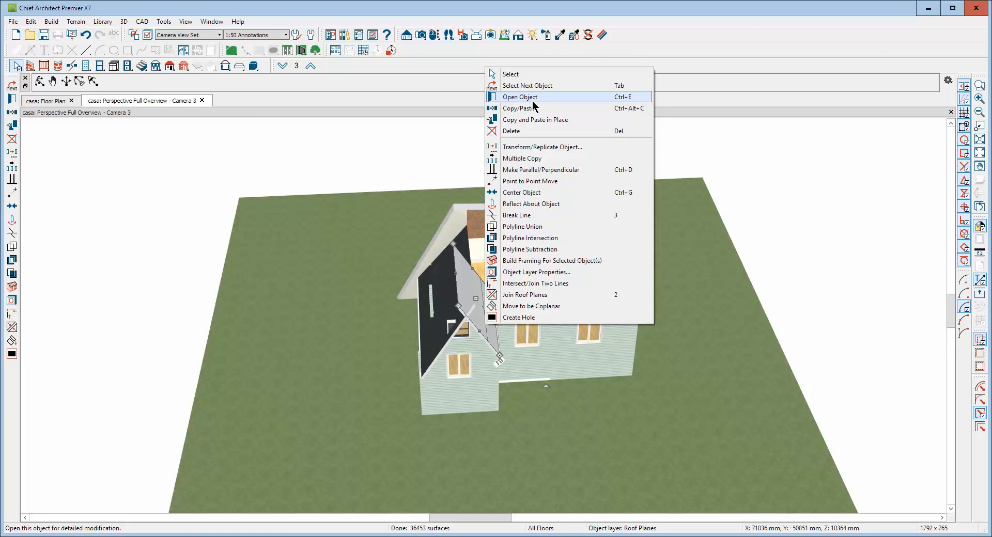
left_click(531, 97)
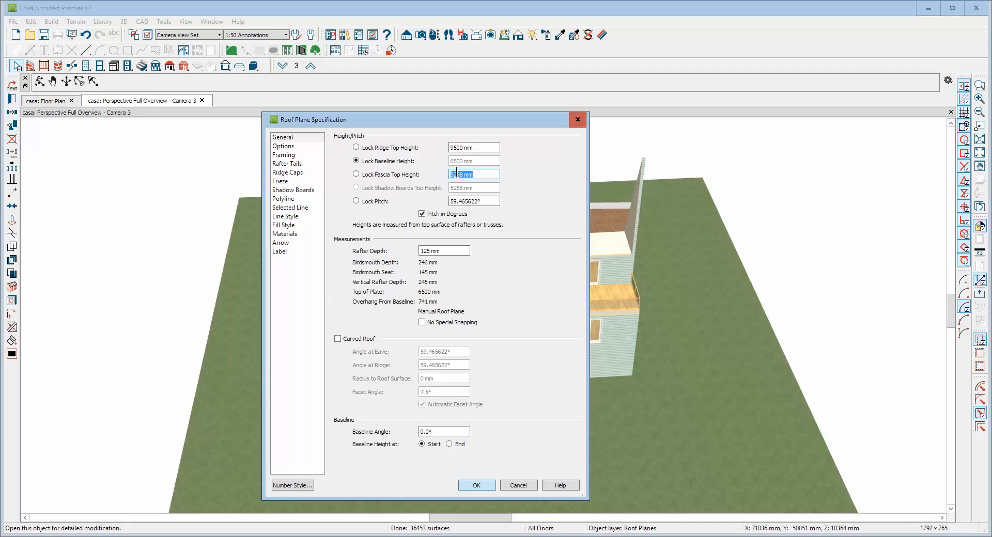
right_click(460, 175)
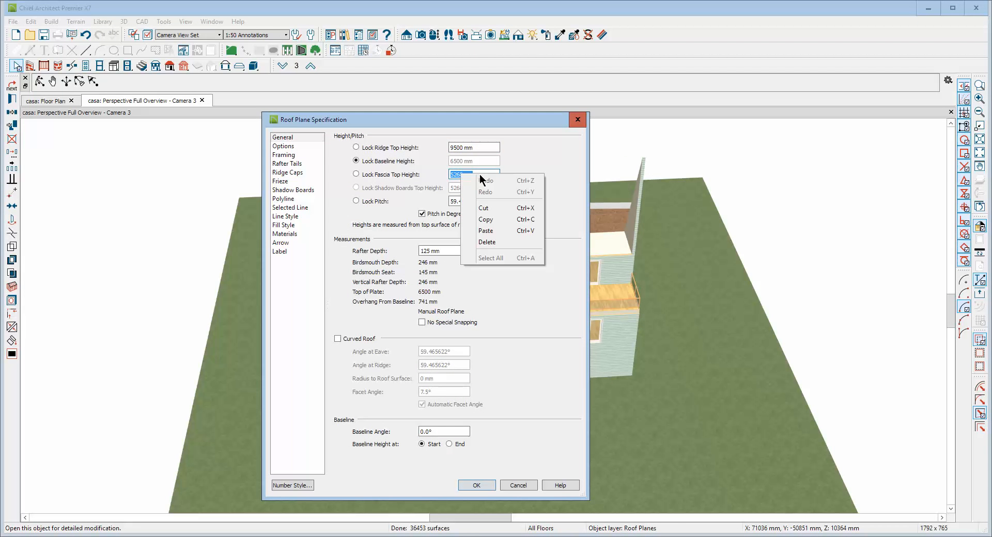
left_click(500, 220)
left_click(511, 486)
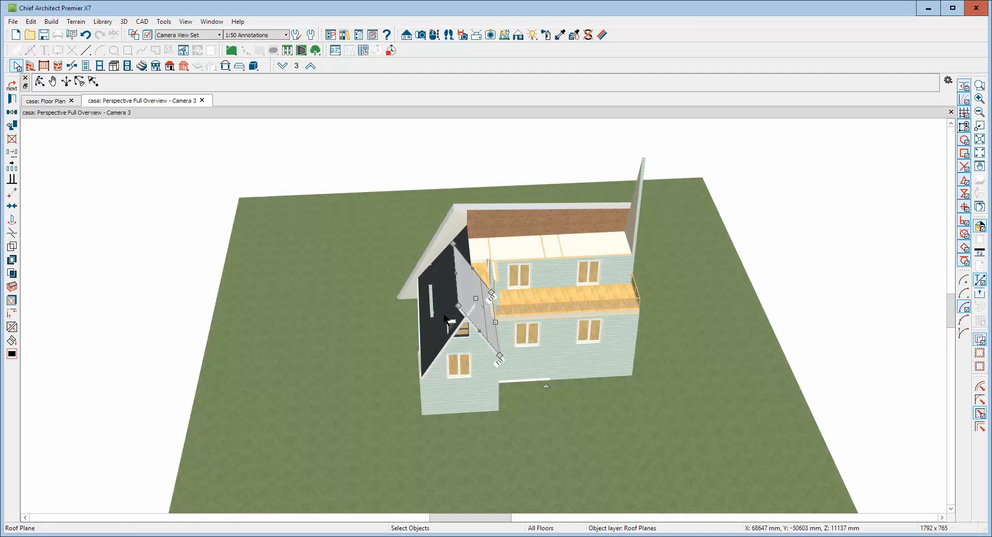
right_click(446, 317)
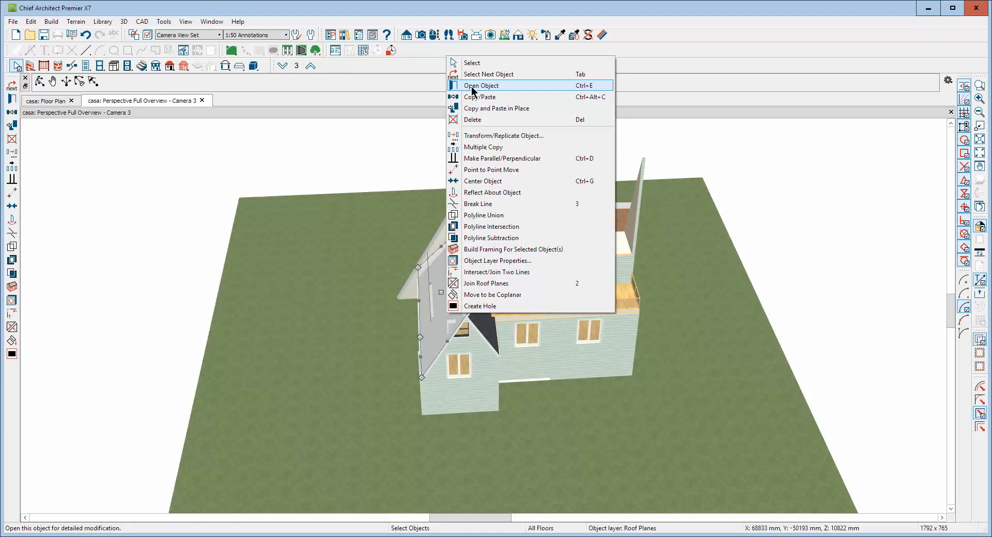
left_click(471, 86)
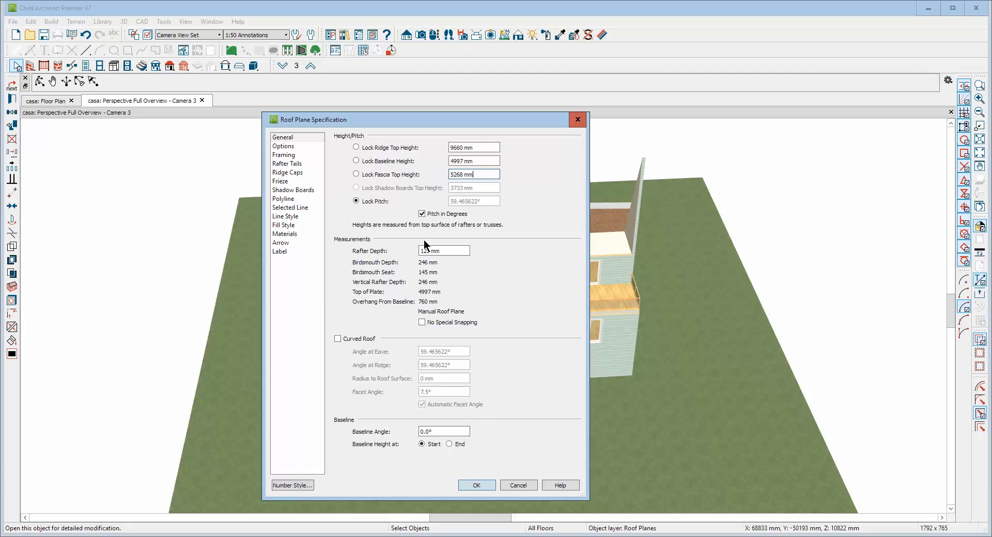
left_click(479, 484)
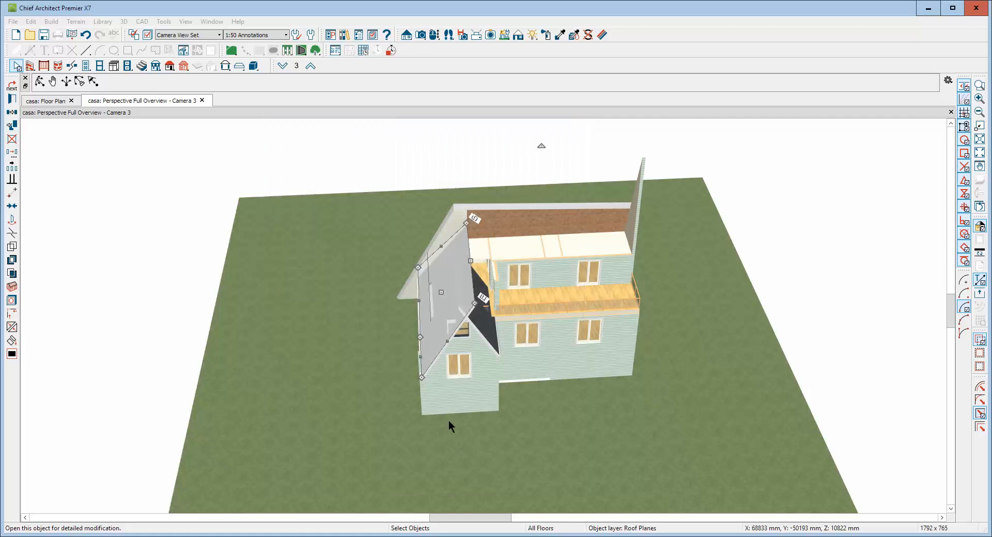
Try to join the front wing's right roof plane with the left one along the ridge
scroll(460, 314, "up", 2)
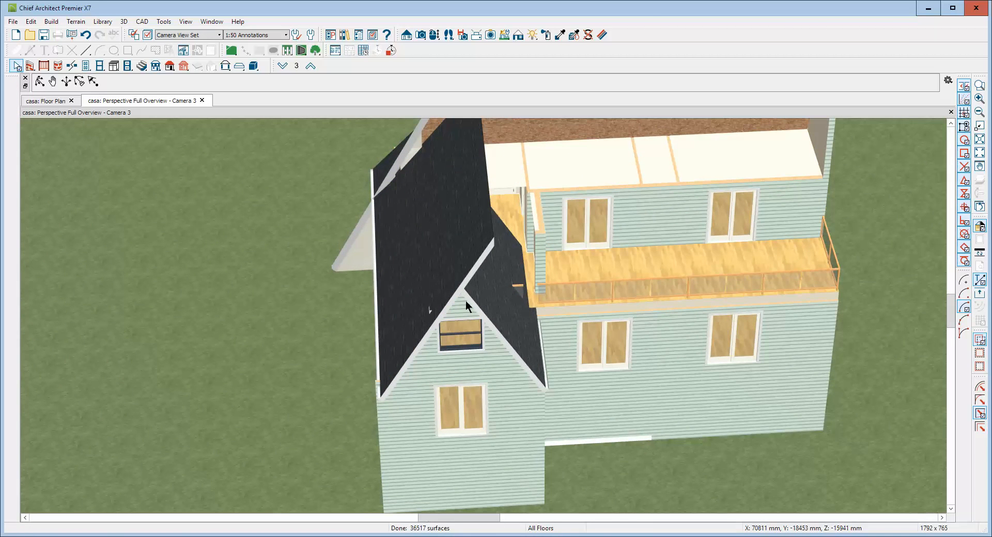
right_click(472, 297)
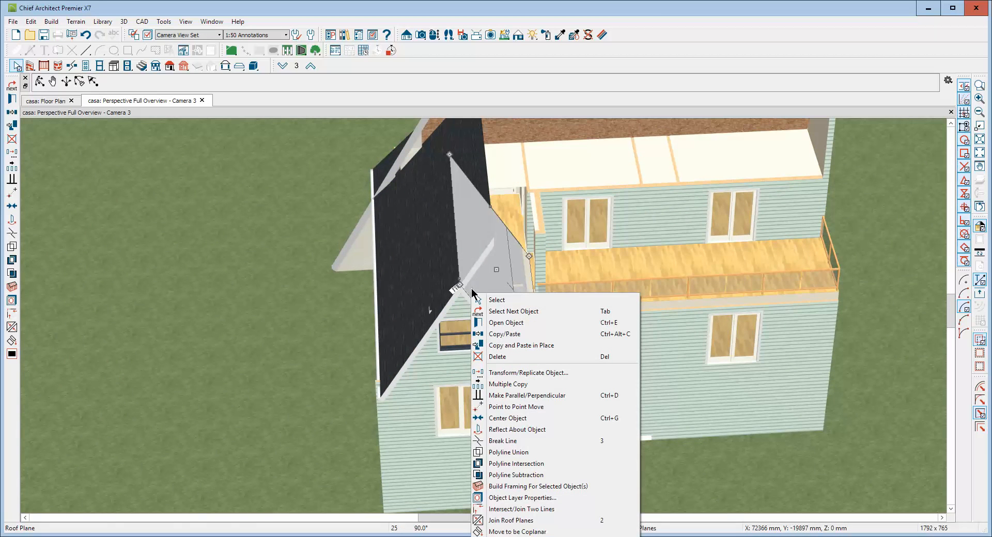
left_click(500, 521)
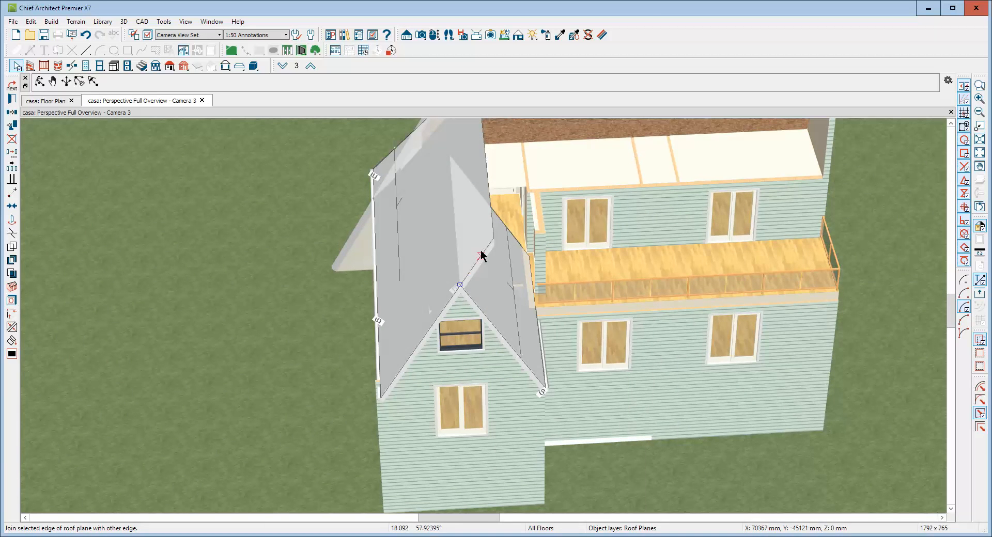
left_click(535, 346)
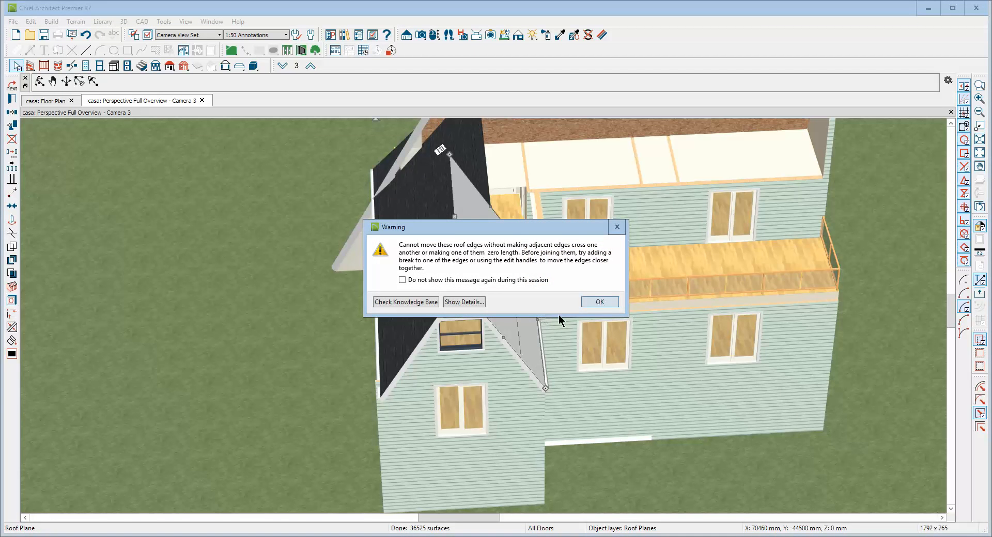
left_click(586, 302)
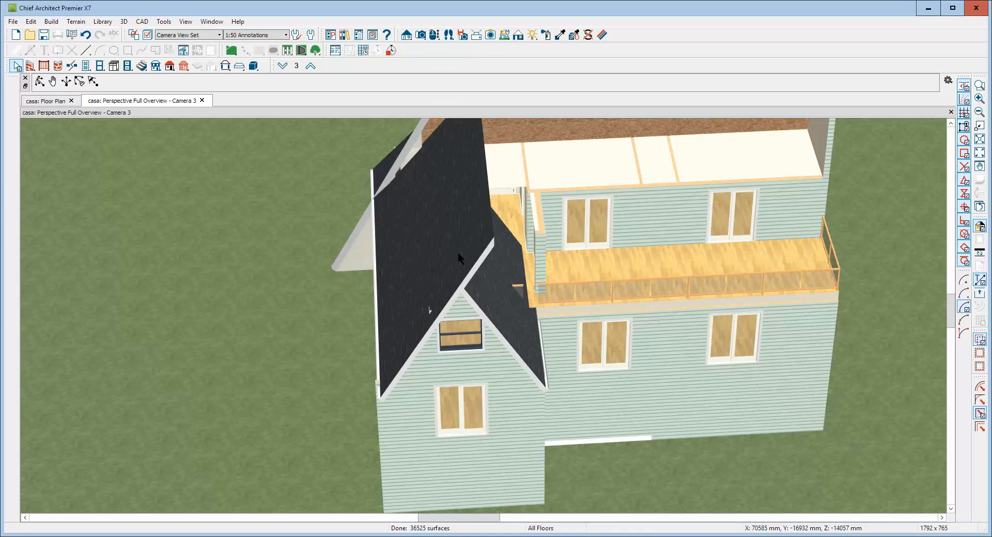
Move the left roof plane's upper edge back to the gable's peak and join the right roof plane to it along the ridge
left_click(493, 214)
left_click_drag(493, 237, 469, 288)
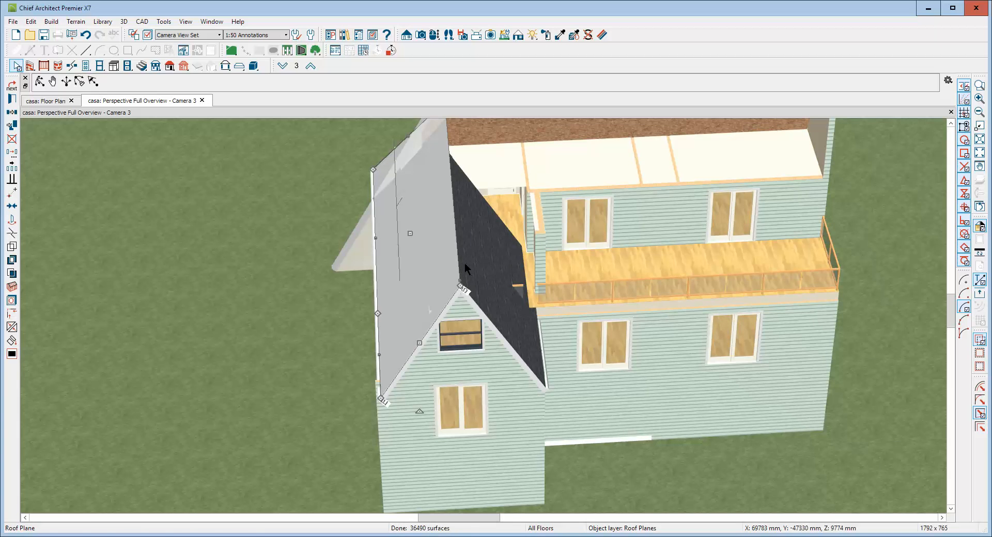
right_click(464, 263)
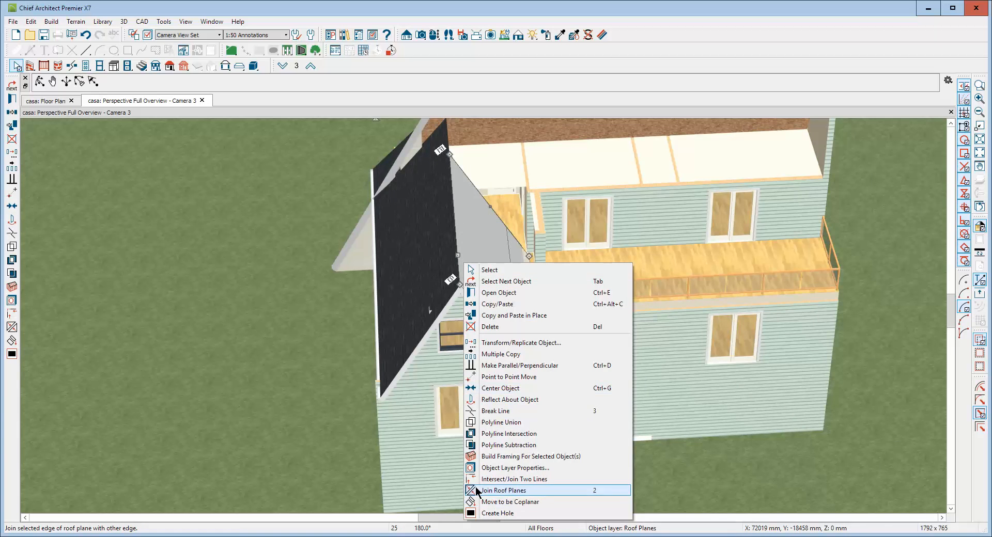
left_click(475, 490)
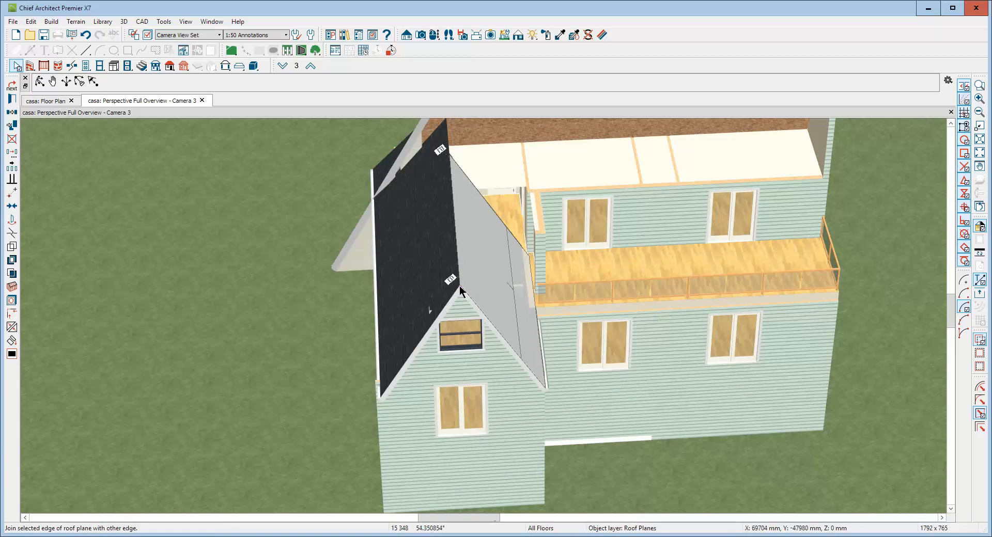
left_click(517, 313)
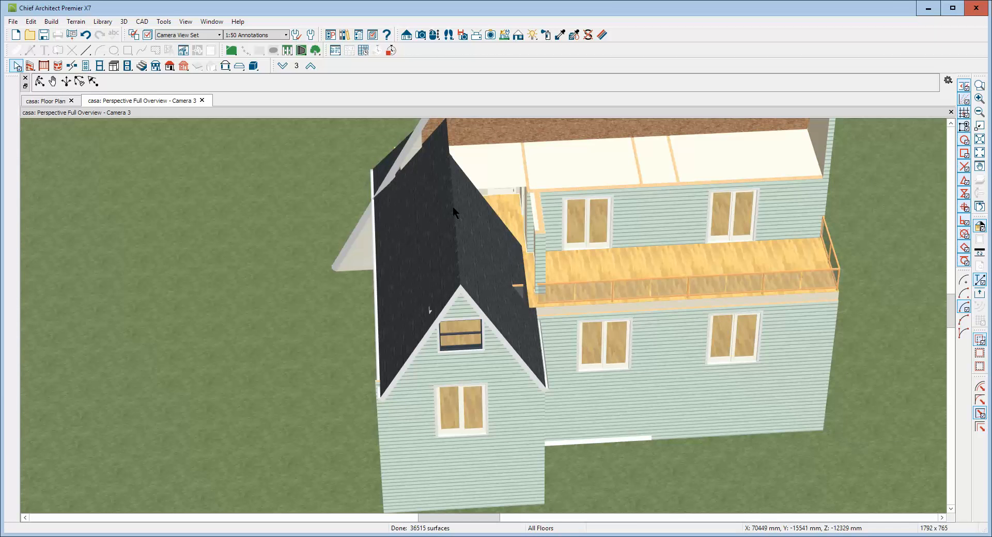
scroll(453, 208, "down", 4)
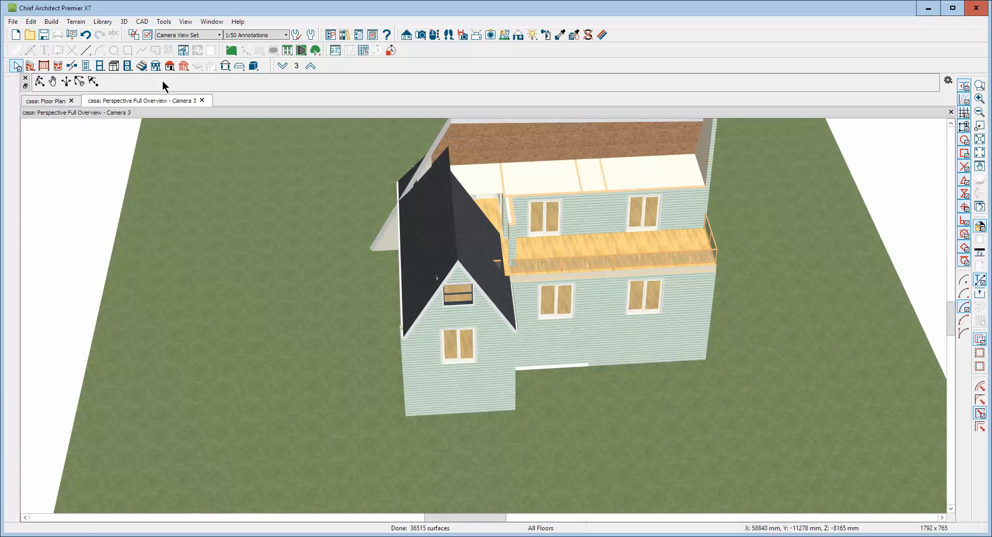
Pull the rear edge of the front wing's left roof plane in toward the front gable, clearing the main house's roof
left_click(39, 81)
left_click_drag(234, 211, 356, 208)
key("space")
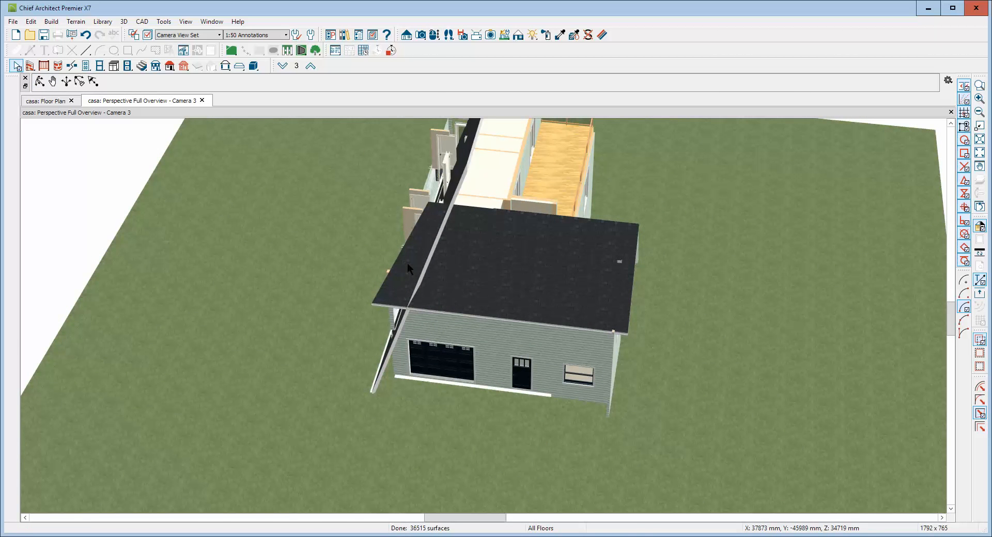
left_click(408, 265)
left_click_drag(402, 256, 432, 287)
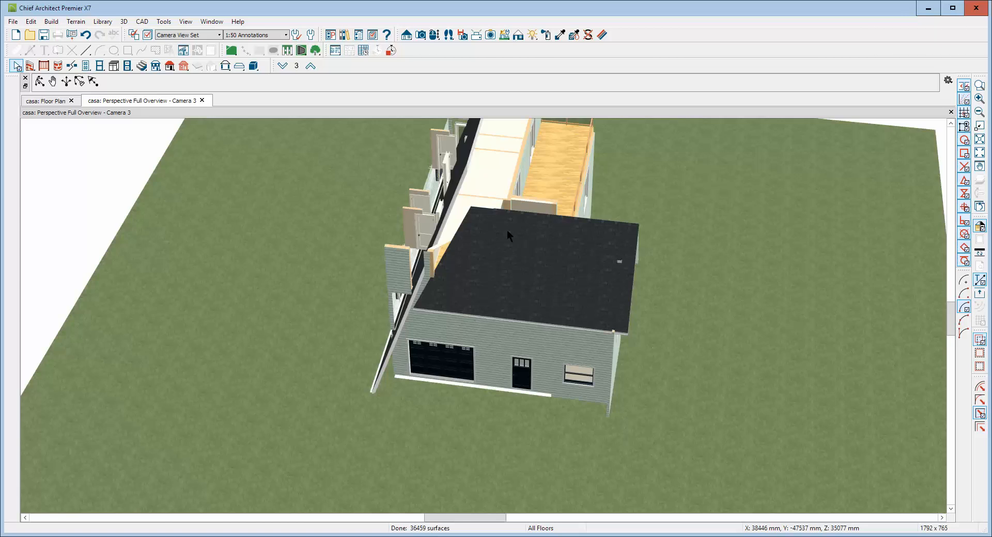
Close the 3D overview and create an elevation view facing the house's right side wall from the floor plan
scroll(488, 232, "down", 5)
scroll(822, 181, "up", 1)
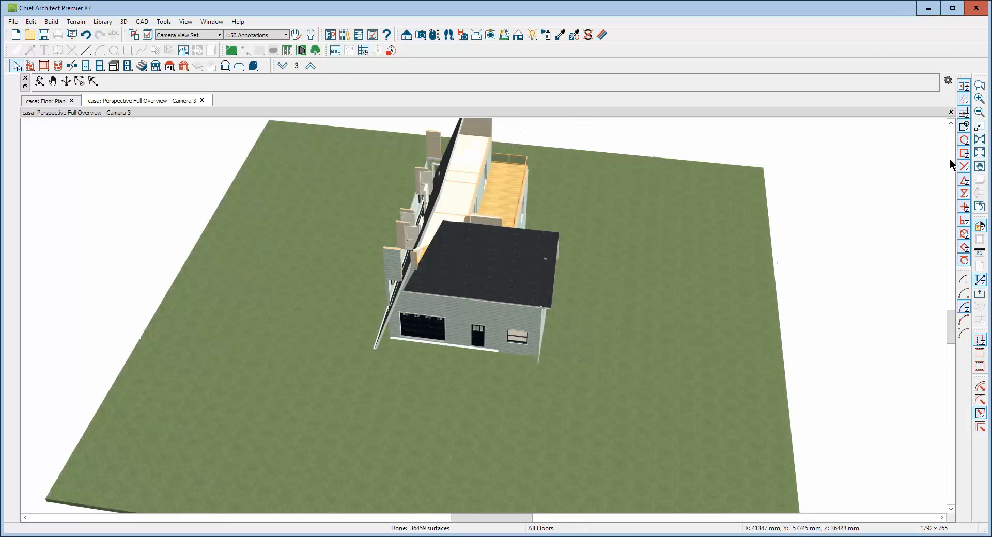
left_click(950, 111)
scroll(857, 154, "down", 2)
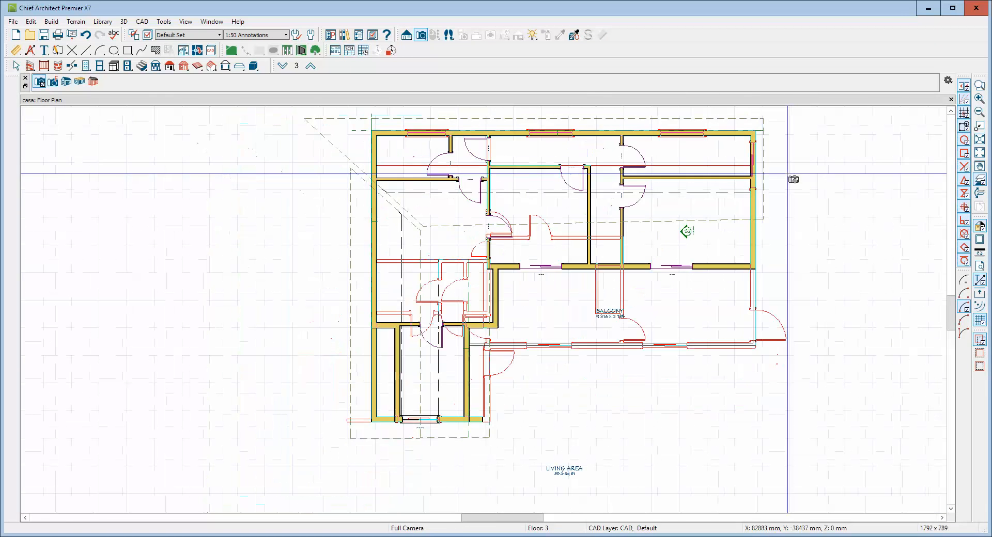
key("Escape")
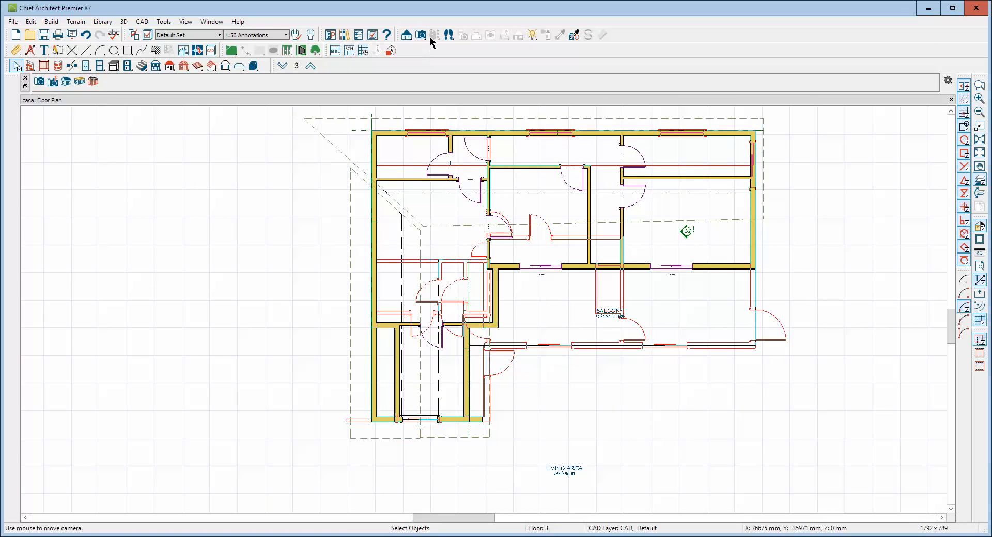
left_click(406, 35)
mouse_move(824, 211)
left_mouse_down()
mouse_move(824, 226)
mouse_move(331, 226)
left_mouse_up()
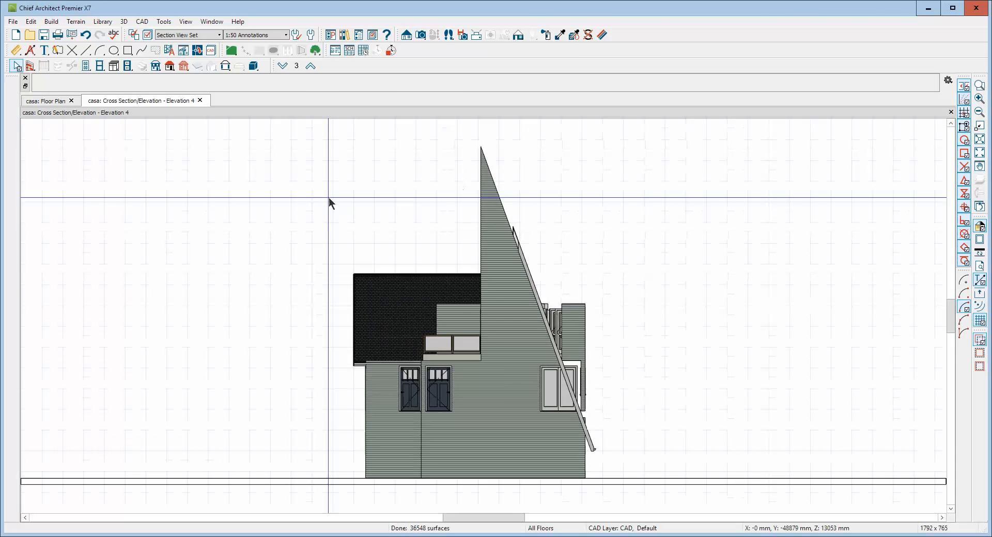
scroll(579, 408, "up", 1)
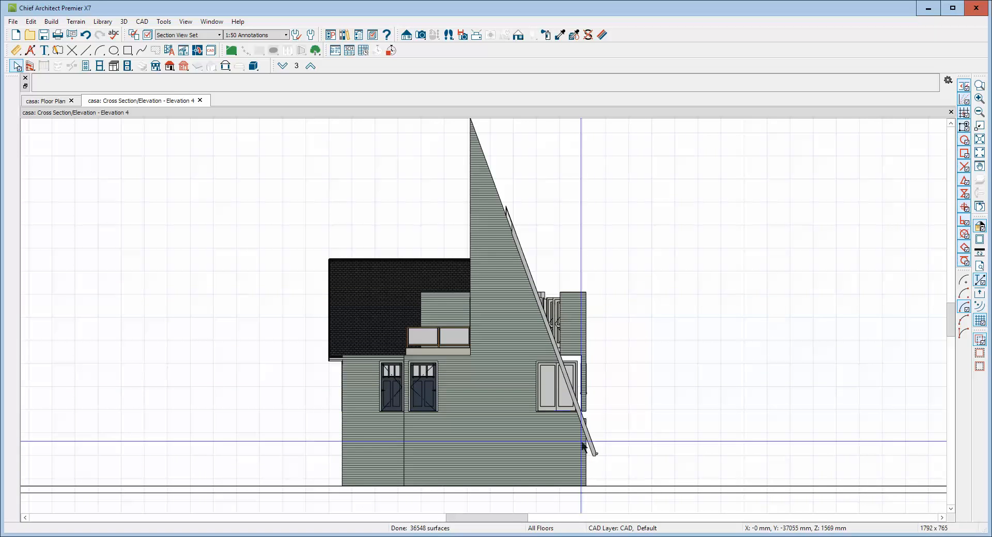
scroll(589, 441, "up", 1)
scroll(589, 440, "up", 2)
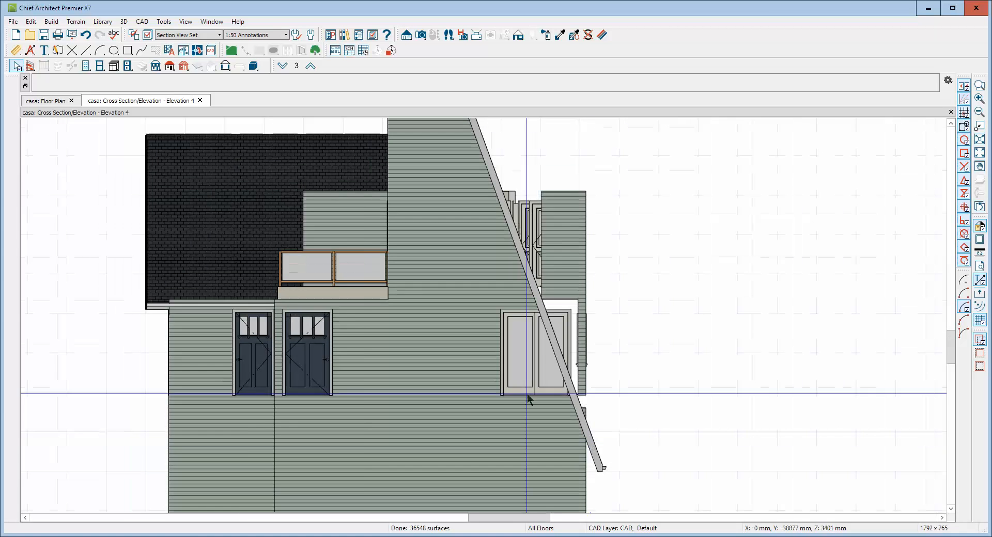
Measure vertically with the Tape Measure from where the rear roof plane crosses the exterior wall to the wall's top
left_click(16, 50)
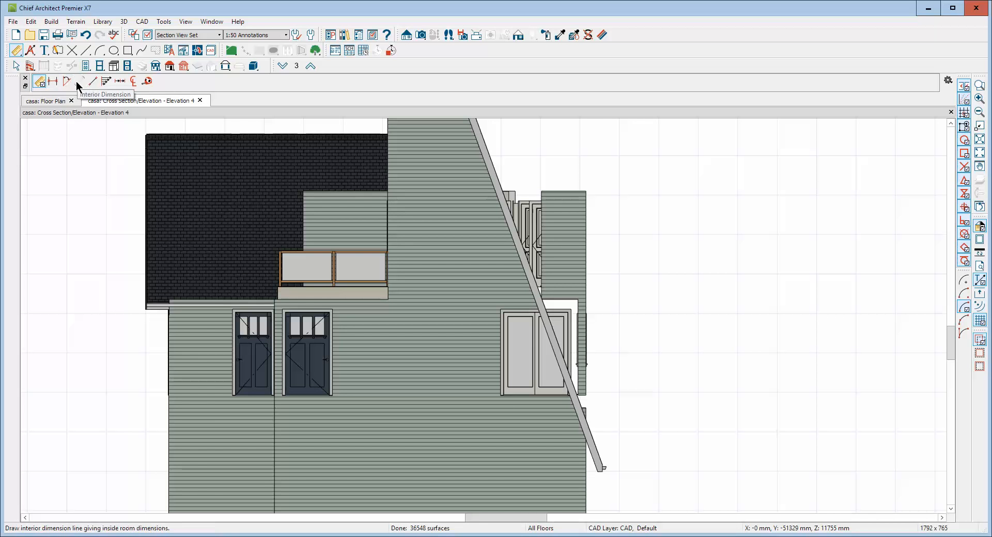
left_click(147, 81)
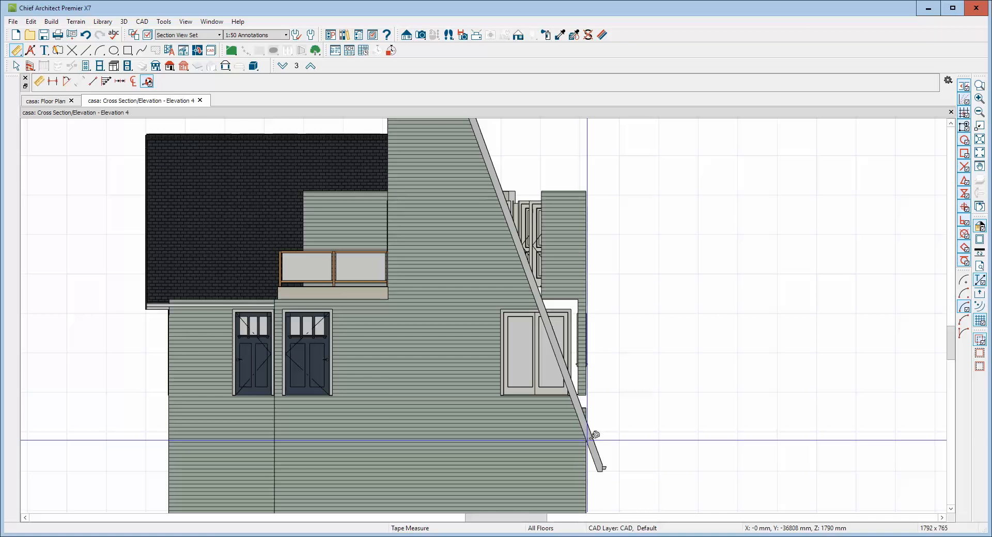
left_click_drag(586, 440, 587, 193)
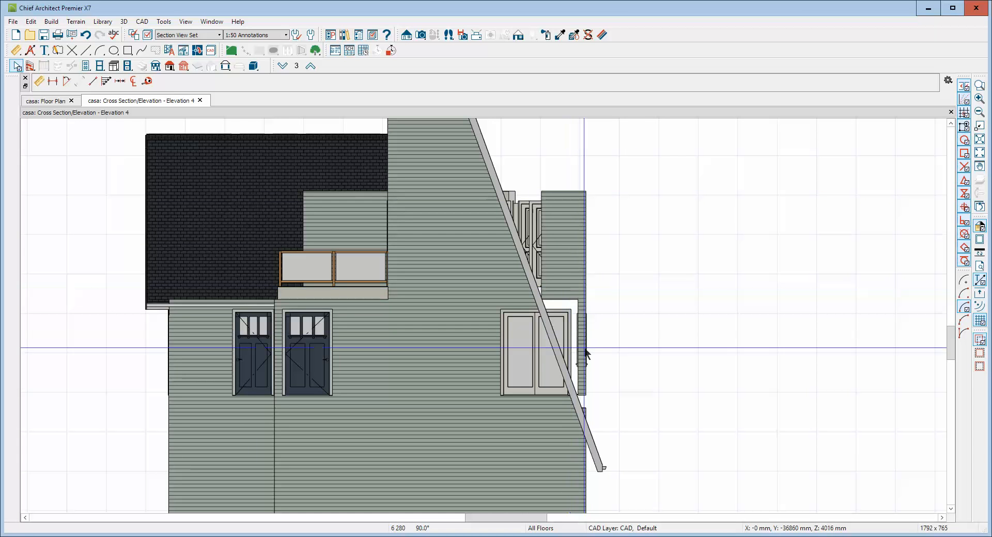
key("space")
left_click(600, 465)
double_click(599, 465)
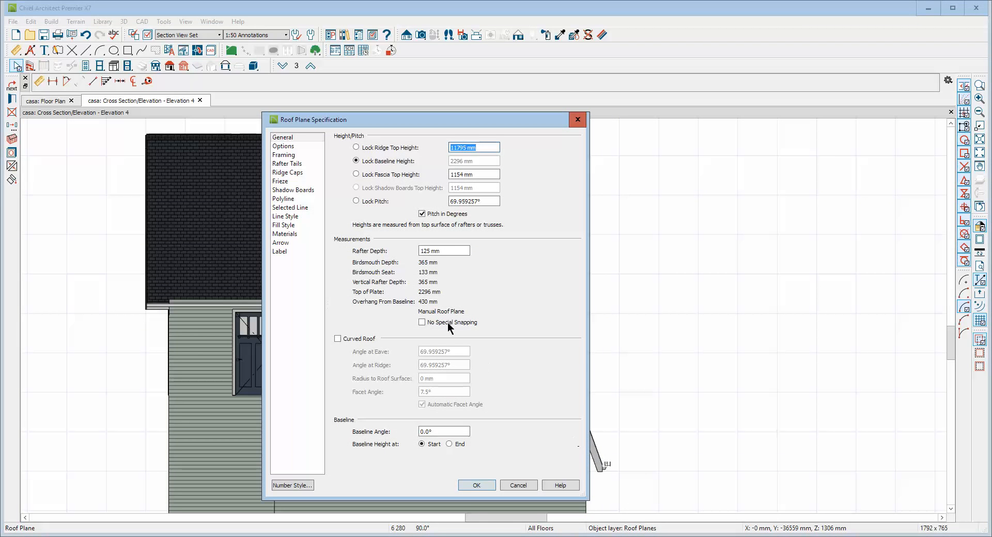
left_click(368, 203)
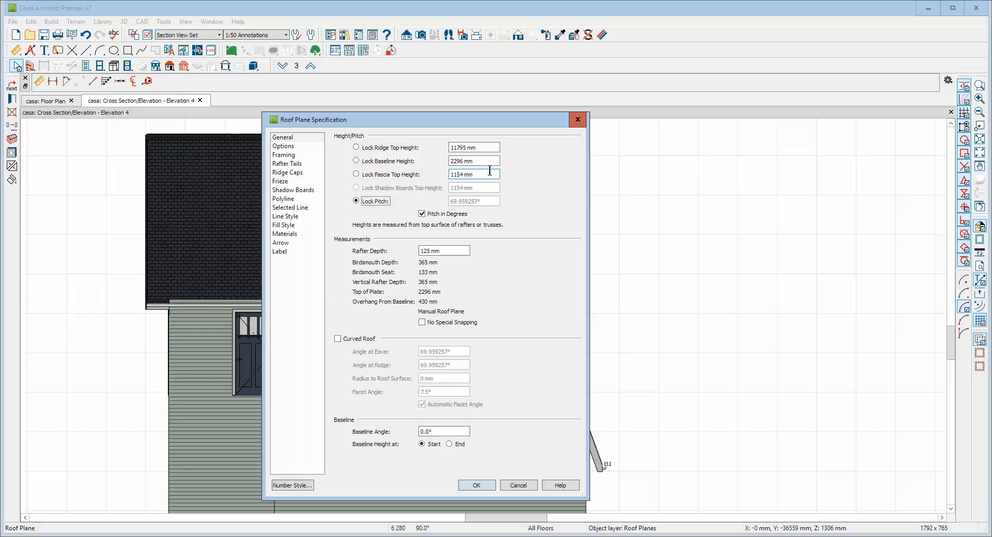
left_click(517, 486)
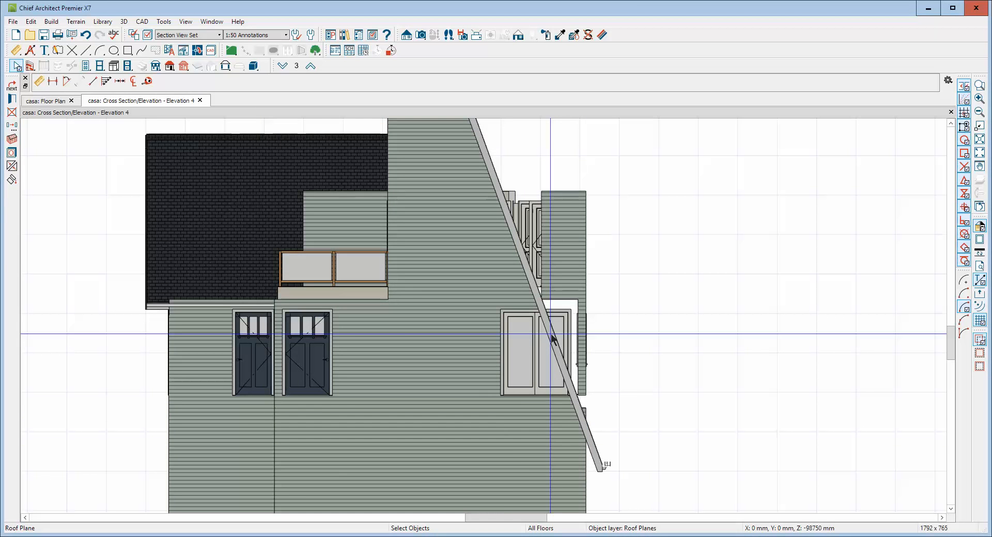
Raise the rear roof plane with Transform/Replicate by a Z delta of 6280 mm
left_click(11, 125)
left_click(682, 234)
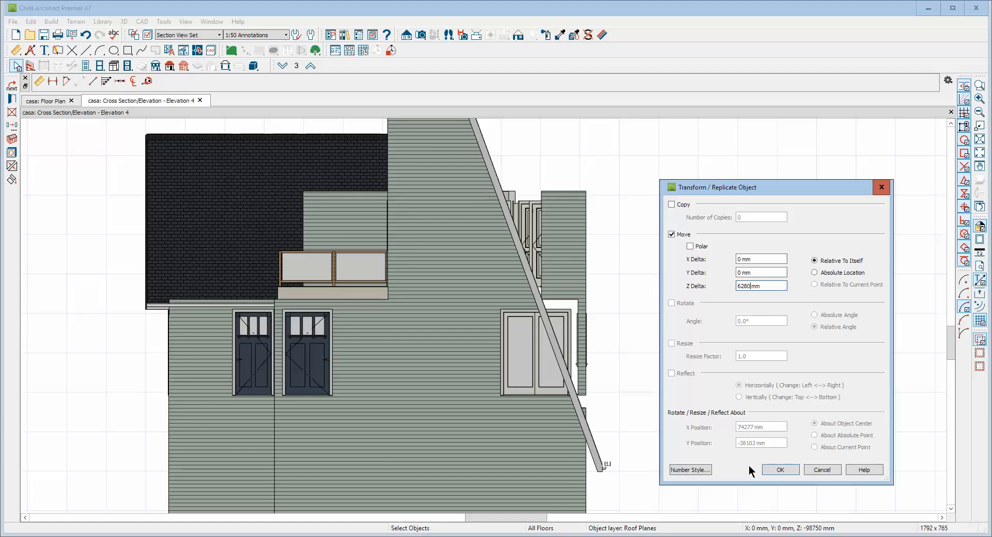
left_click(779, 470)
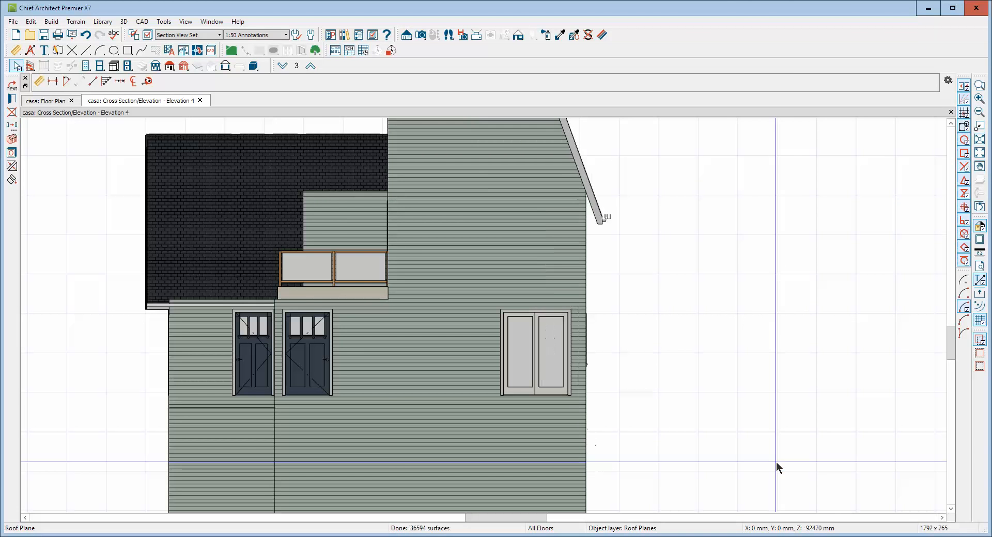
left_click(840, 325)
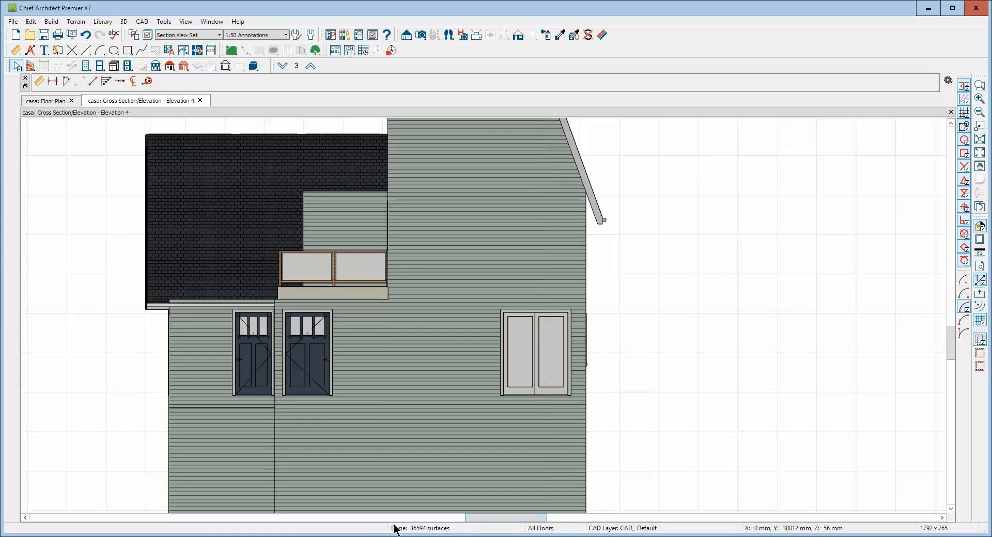
Switch to the browser's Complicated Roof Creation forum topic, examine the enlarged reference photos of the roof, and return to the model
left_click(302, 535)
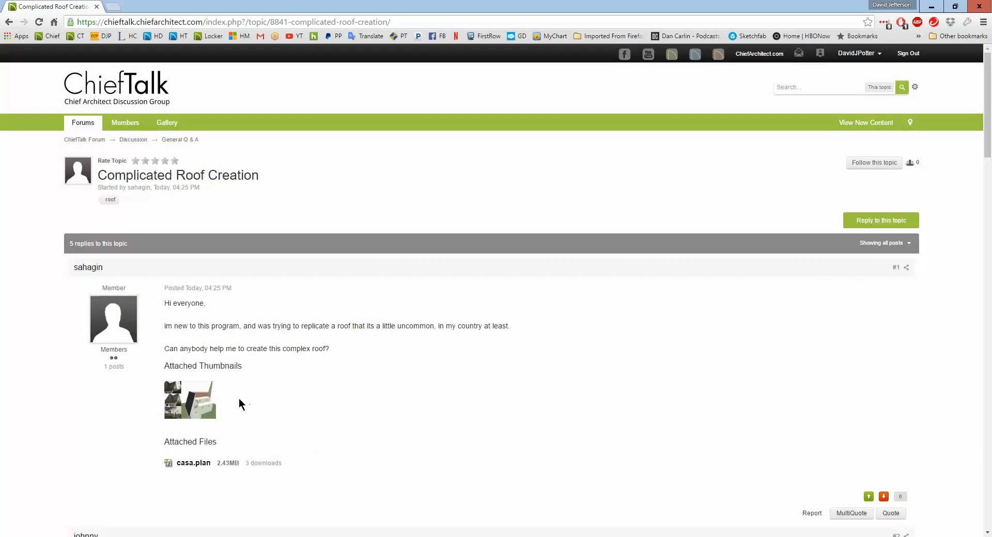
left_click(195, 398)
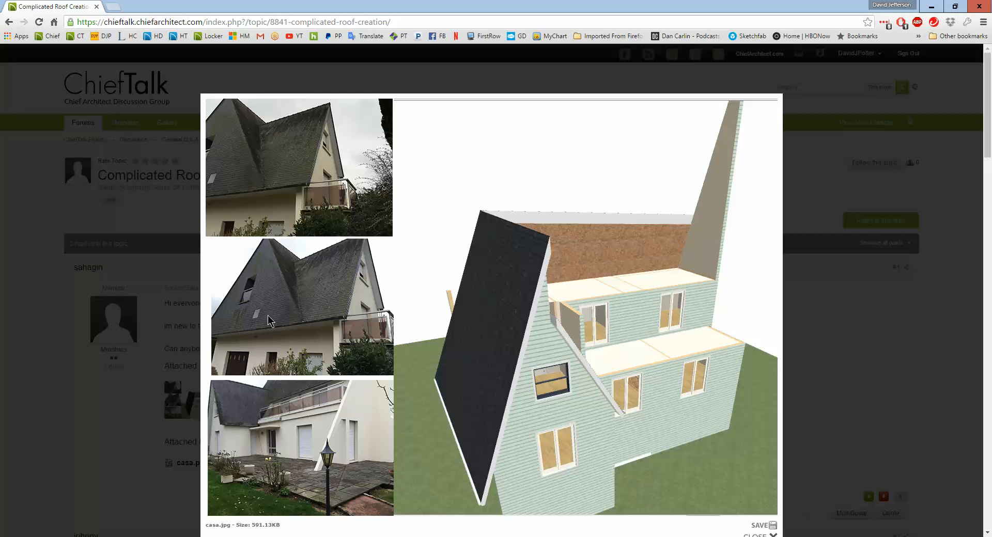
left_click(930, 7)
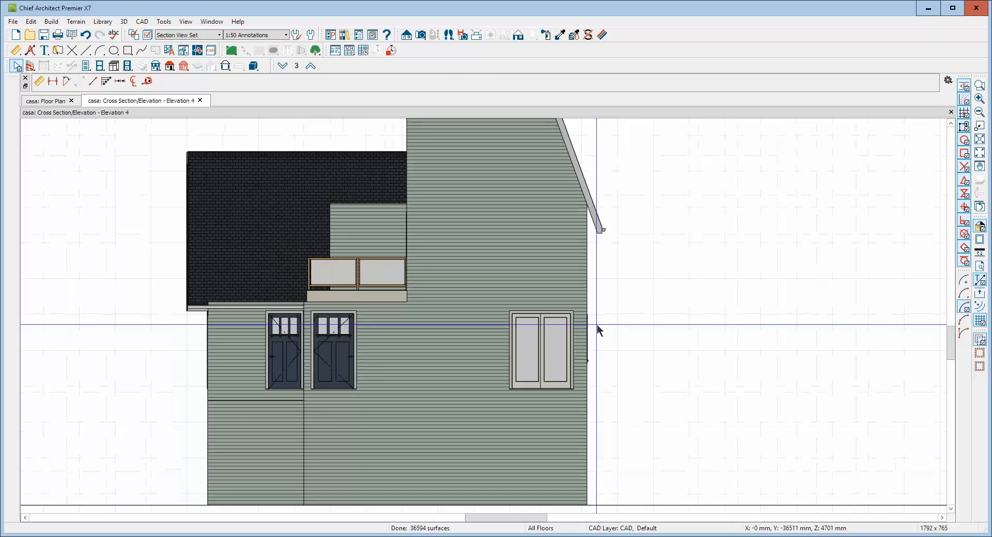
Copy the rear roof plane in the floor plan and paste the copy in front of the balcony
scroll(598, 330, "down", 3)
scroll(594, 248, "up", 1)
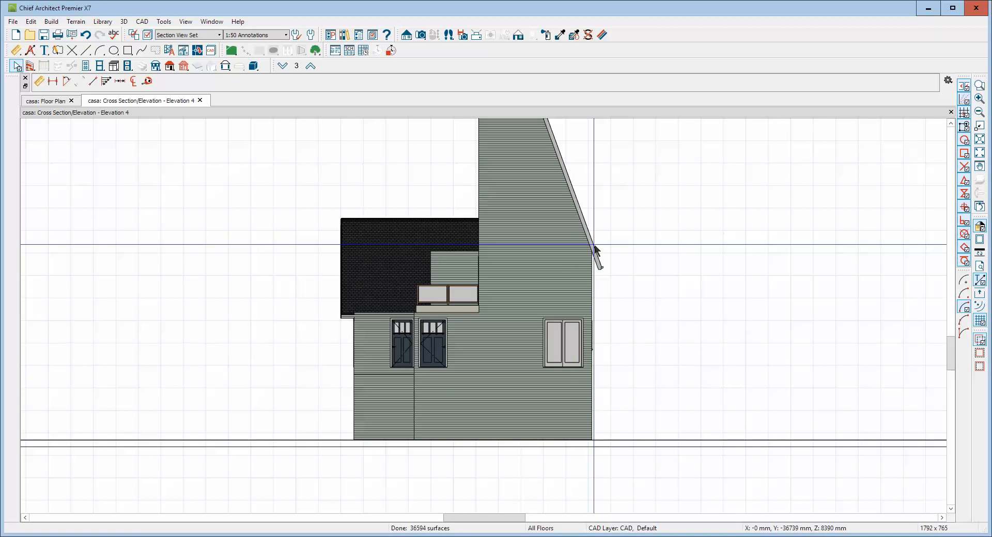
left_click(595, 258)
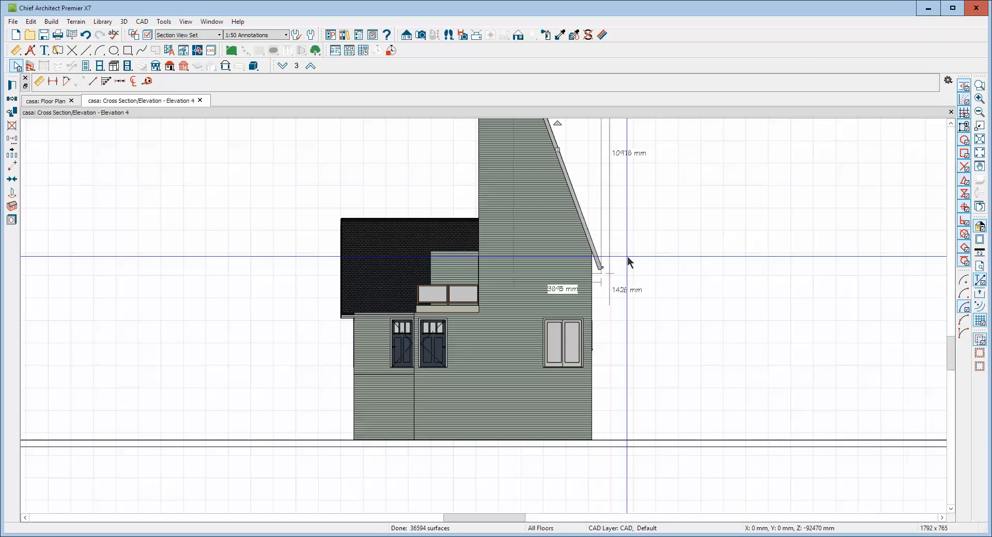
key("ctrl+Tab")
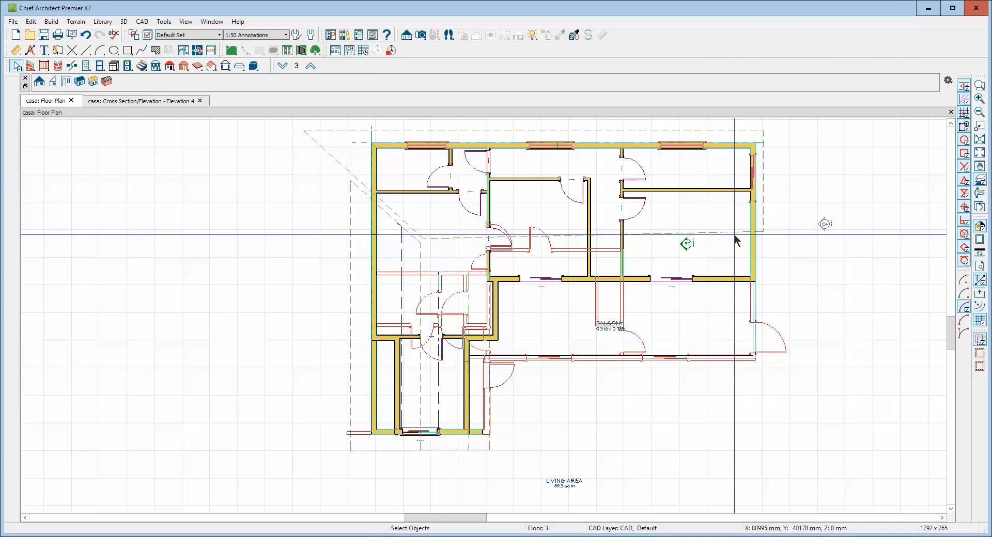
right_click(734, 235)
left_click(769, 42)
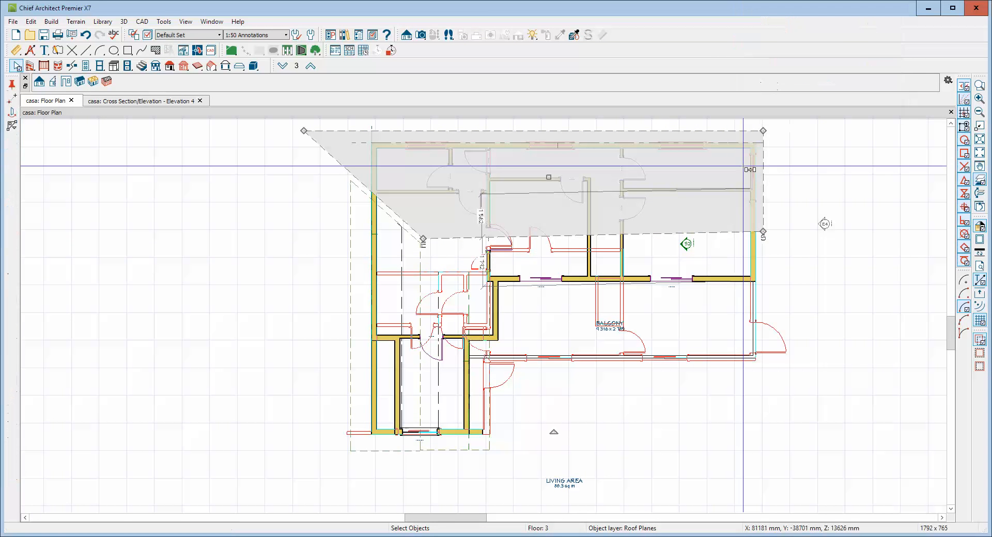
left_click(682, 404)
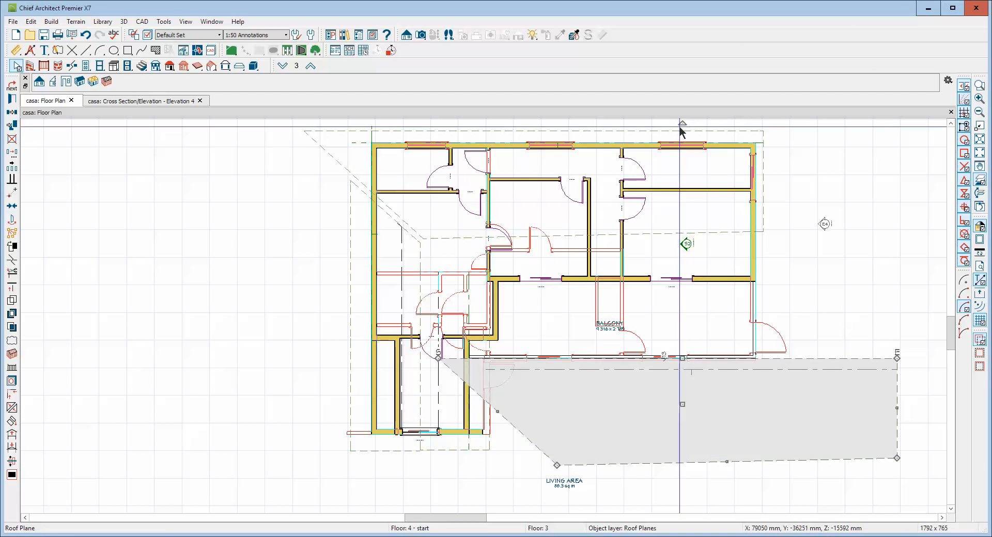
Rotate the copied roof plane 180° and move it so its baseline follows the wall between the third-floor rooms and the balcony
left_click_drag(684, 124, 671, 455)
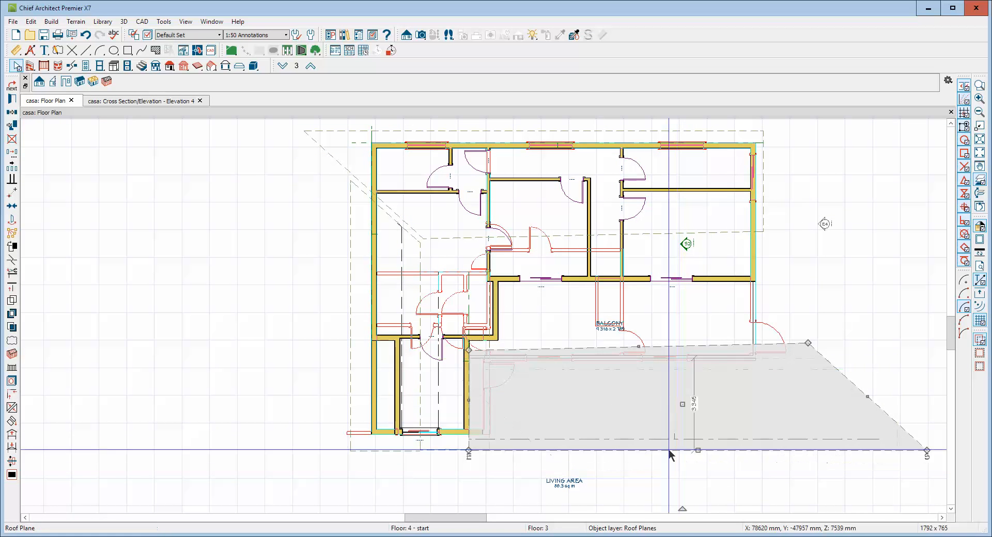
left_click(11, 193)
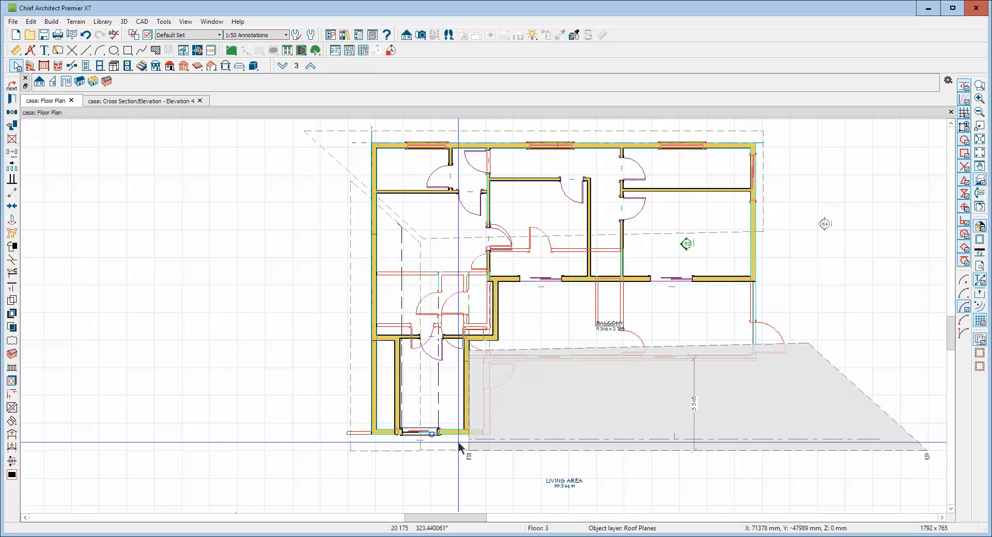
left_click(632, 281)
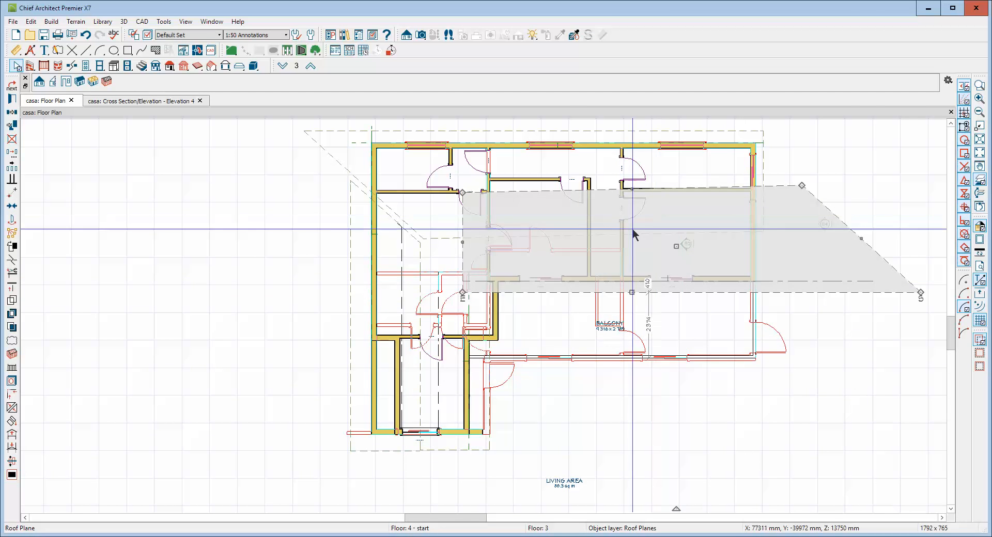
Join the upper edge of the copied roof plane with the rear roof plane's upper edge to form the main ridge
scroll(631, 228, "up", 2)
scroll(641, 202, "down", 1)
scroll(664, 155, "down", 1)
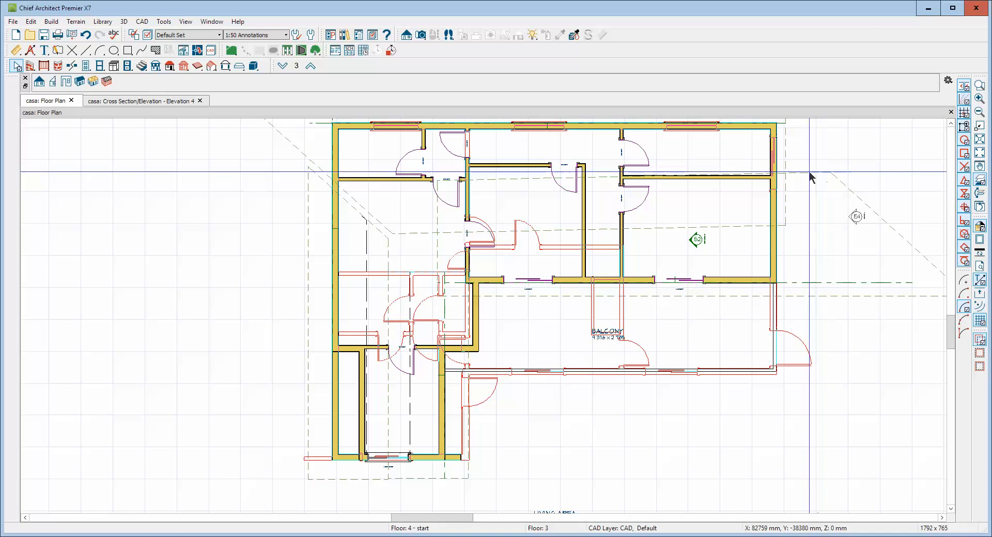
right_click(807, 173)
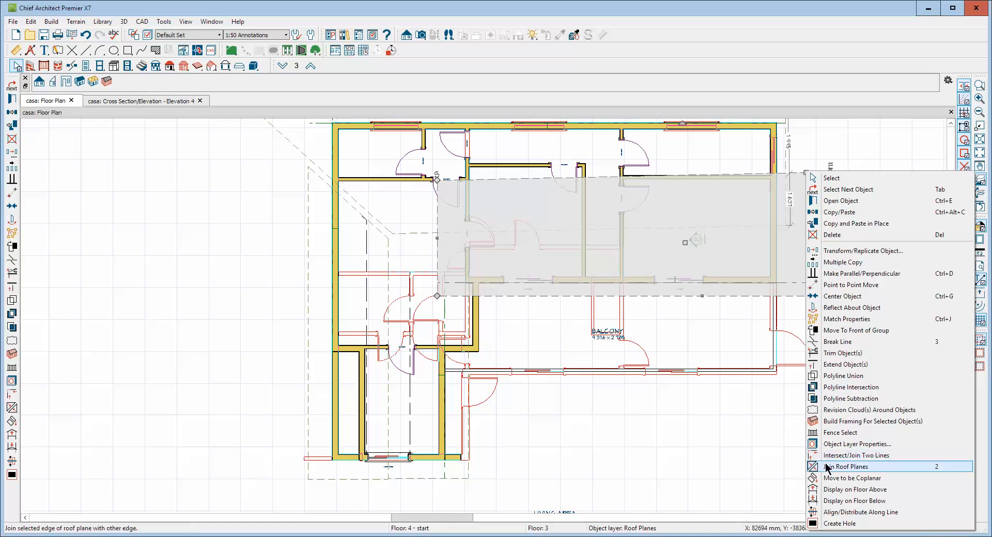
left_click(845, 466)
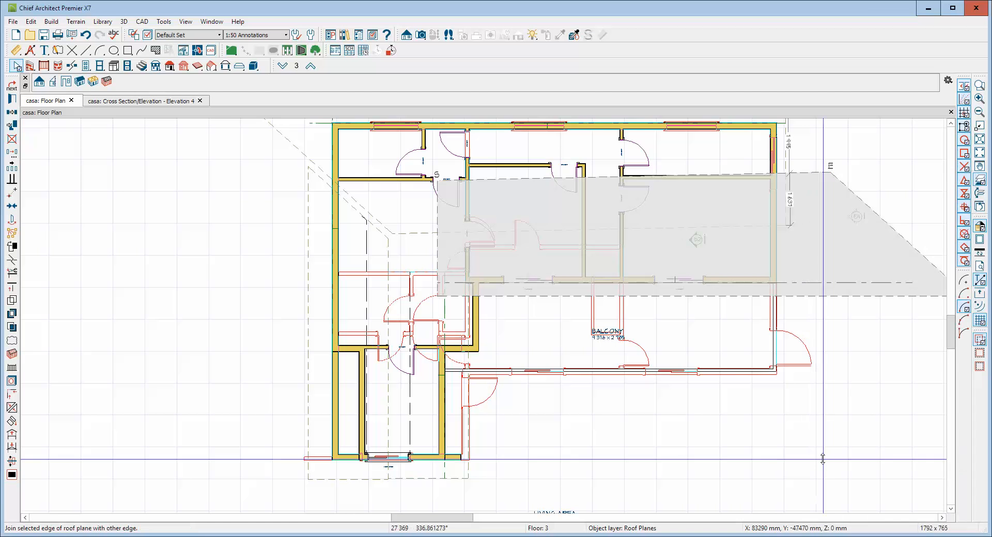
left_click(666, 222)
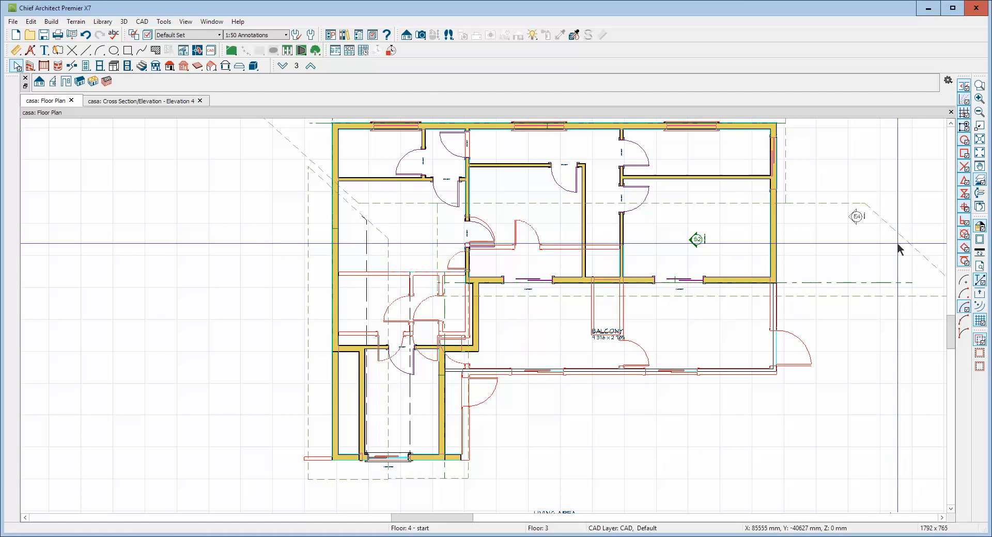
Try to make the front roof plane's angled end edge perpendicular to the eave using Make Parallel/Perpendicular
left_click(455, 233)
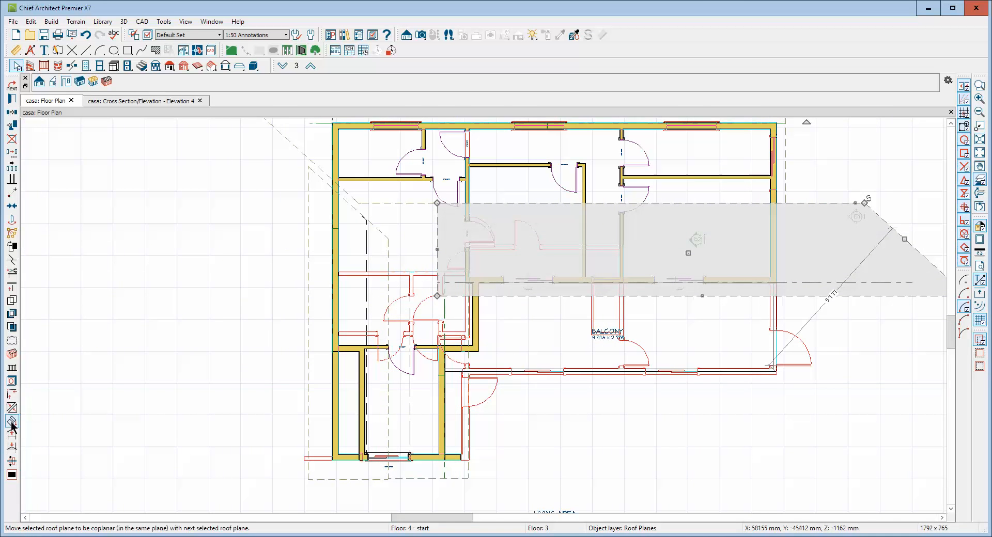
left_click(11, 179)
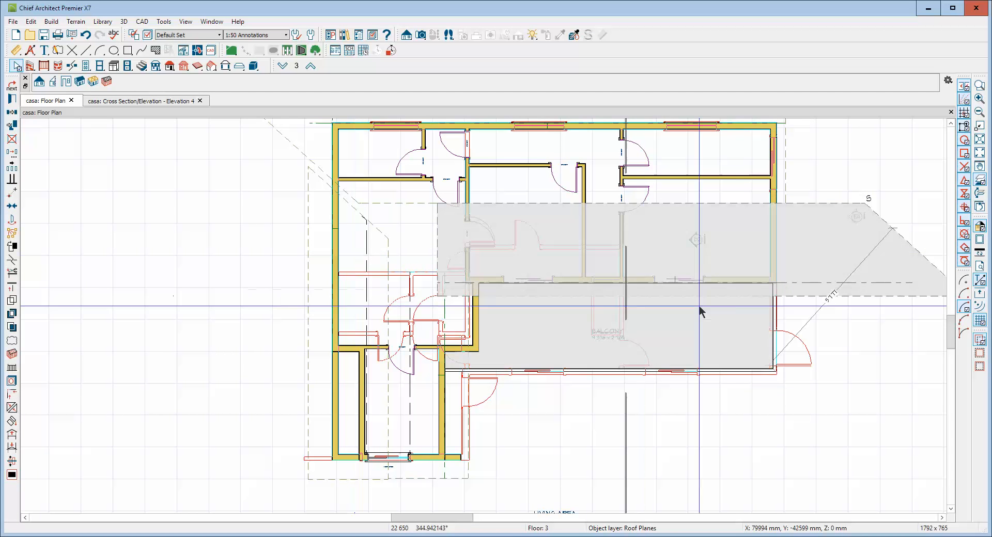
left_click(775, 267)
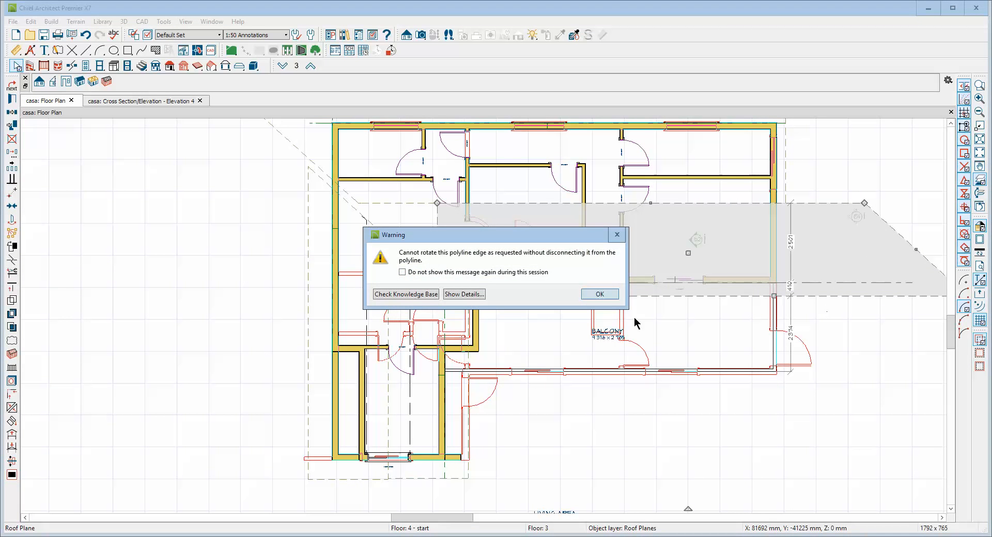
left_click(599, 295)
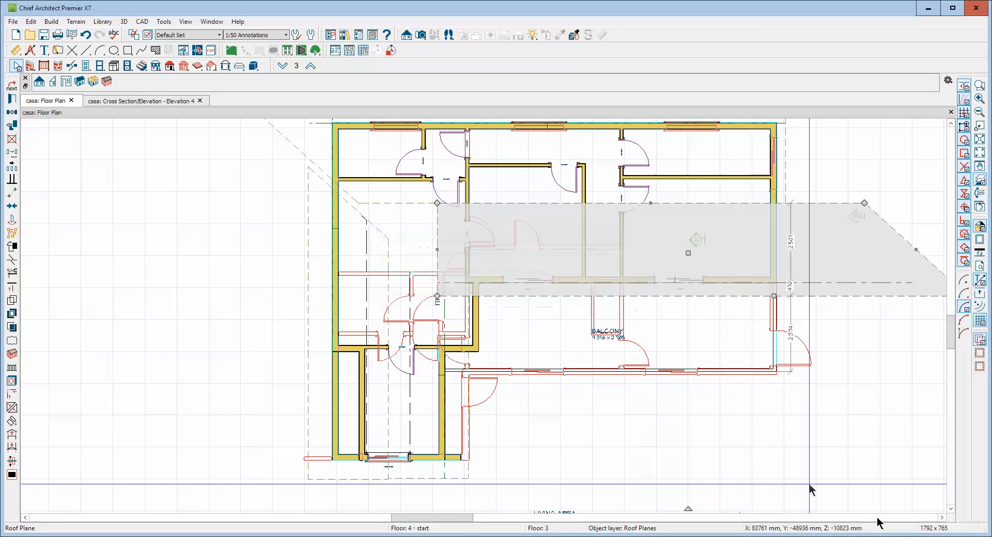
Square the front roof plane's angled end by pulling in its lower corner, then line that edge up with the rear roof plane's end
left_click(941, 518)
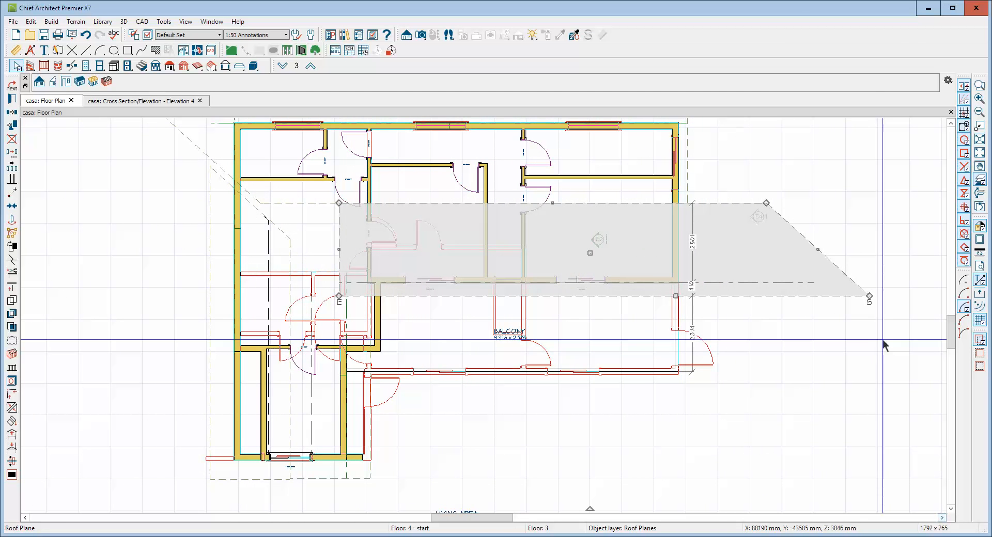
left_click_drag(870, 296, 766, 253)
right_click(766, 253)
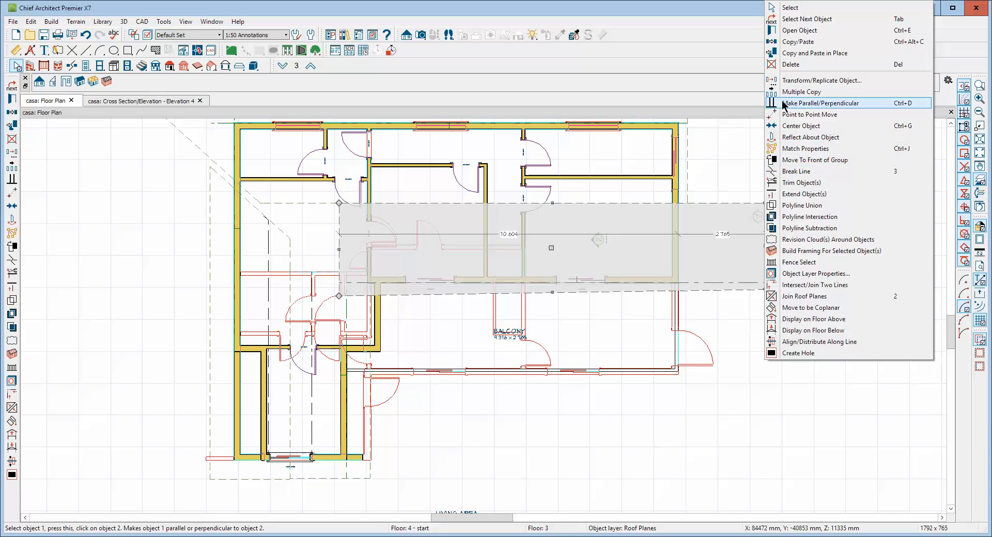
left_click(806, 104)
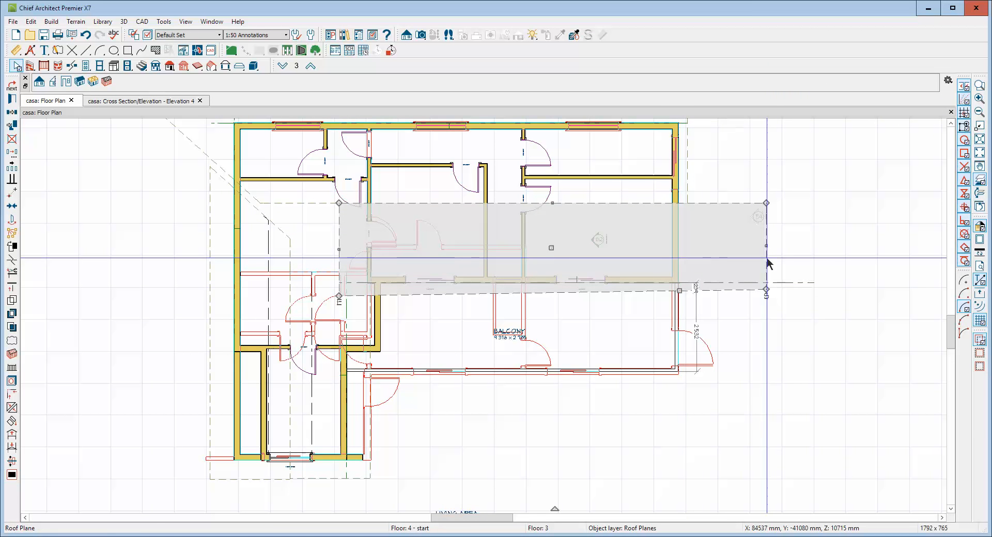
left_click_drag(767, 250, 687, 201)
left_click(626, 310)
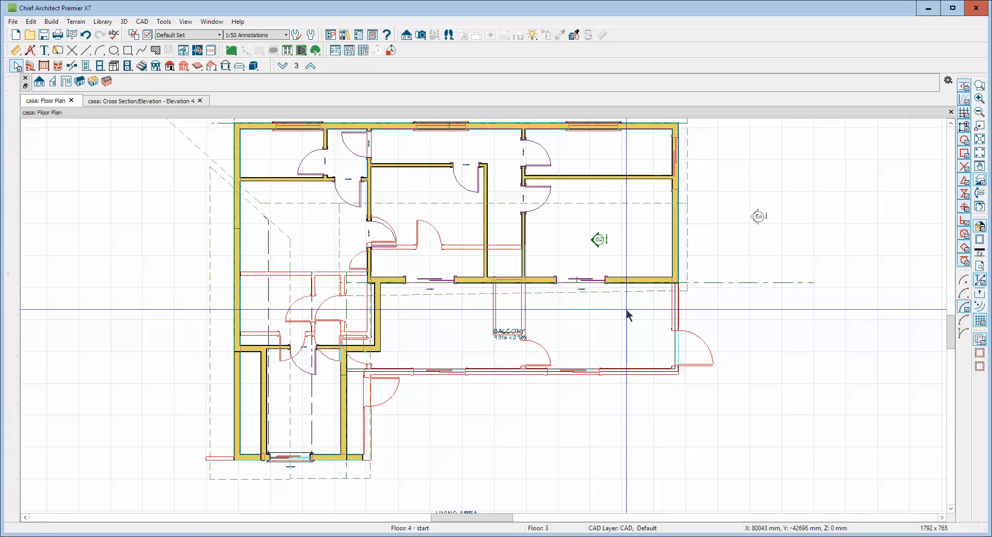
Make the front roof plane's skewed eave edge parallel to the wall between the rooms and the balcony
left_click(457, 297)
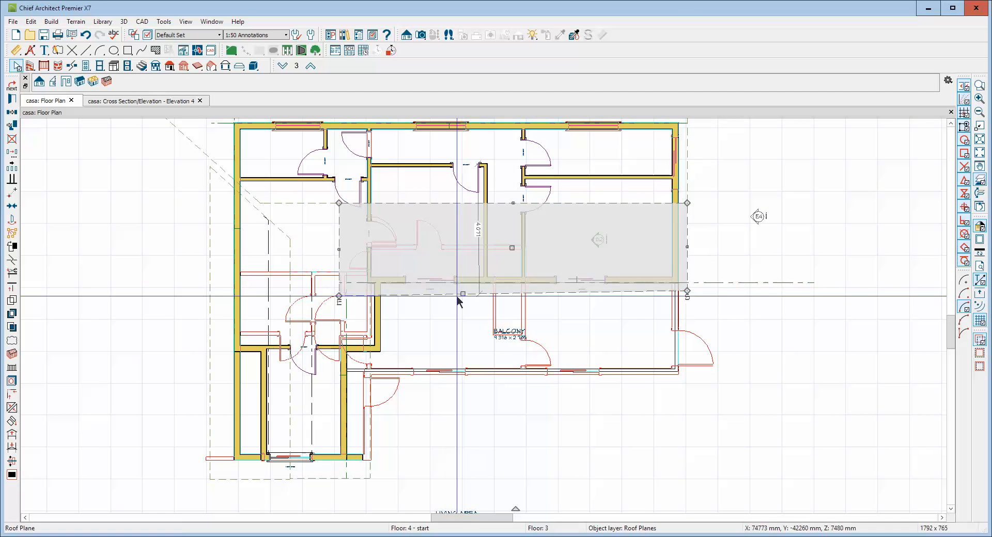
left_click(11, 179)
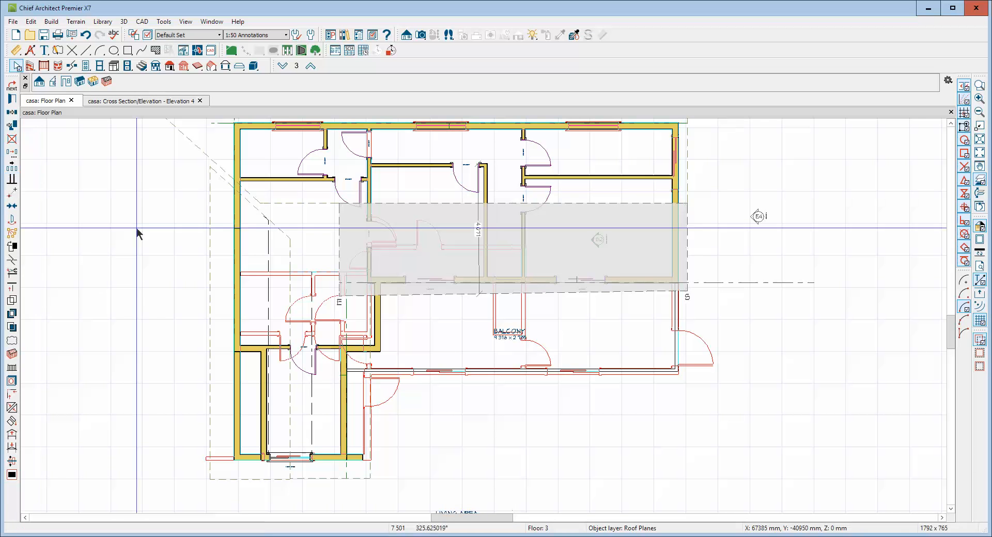
left_click(395, 285)
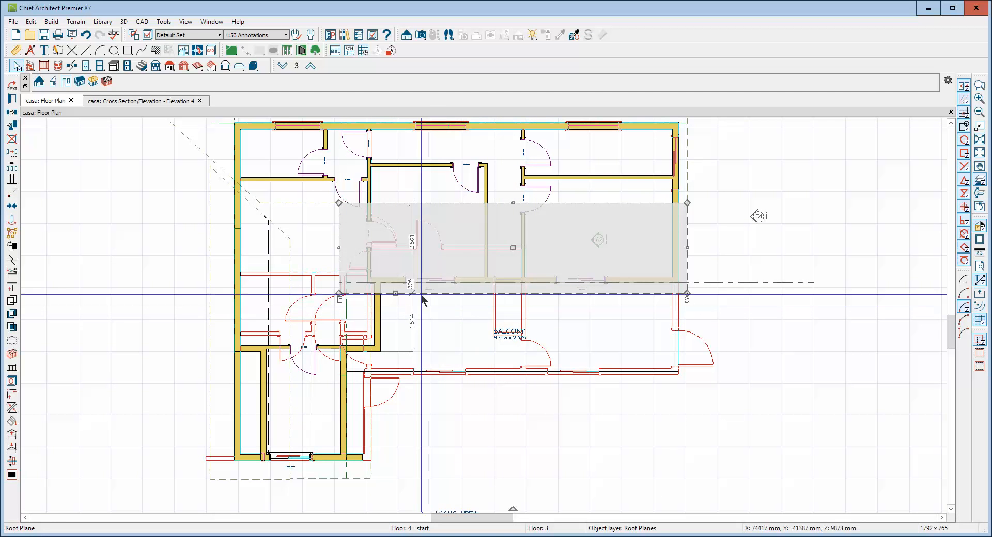
key("Escape")
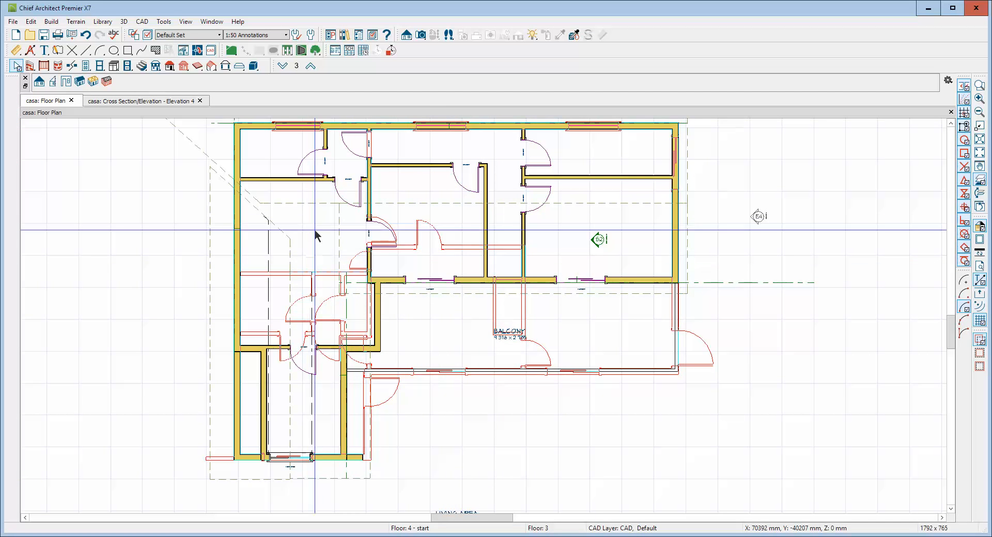
Square the rear roof plane's angled end by moving its outer corner, and extend that edge slightly past the exterior side wall
left_click(950, 122)
left_click(950, 123)
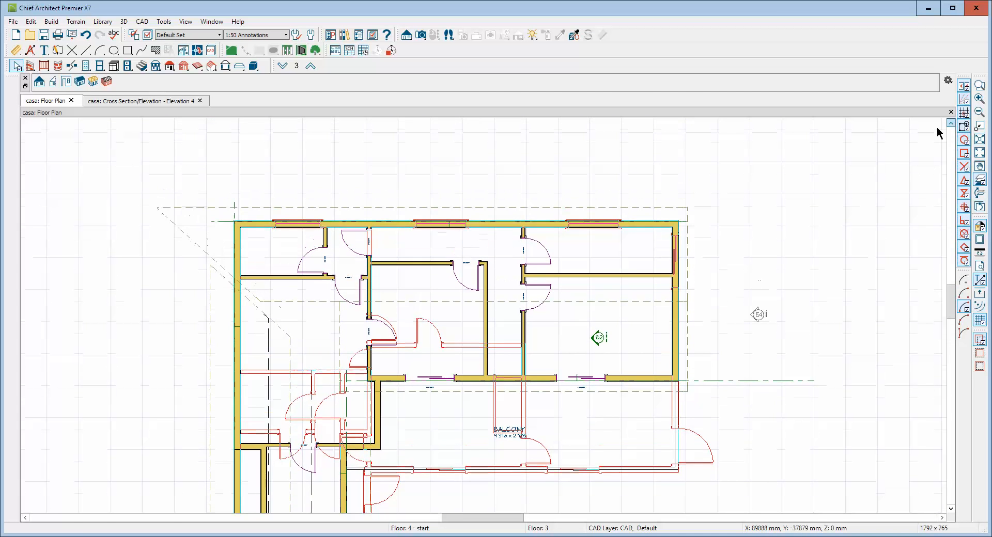
left_click(201, 261)
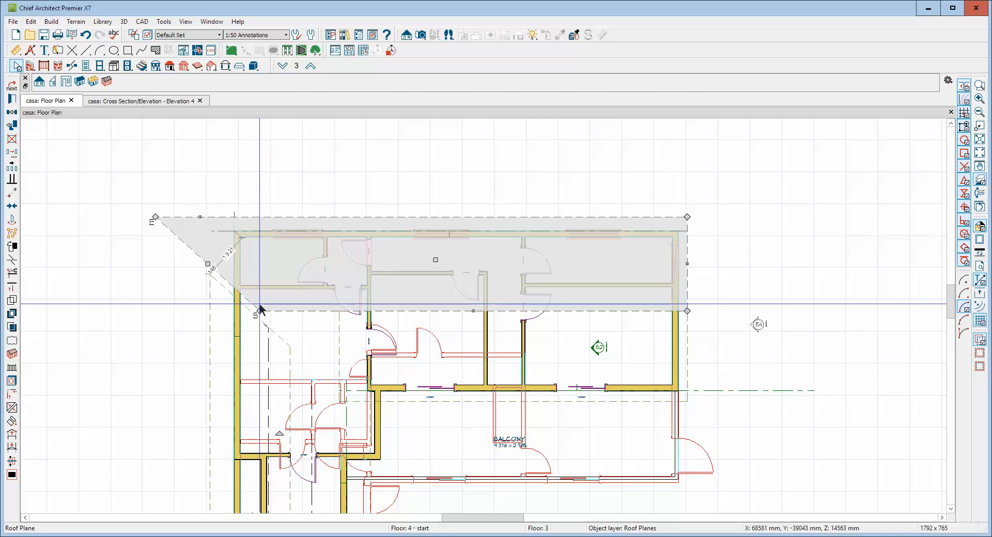
left_click_drag(159, 221, 260, 217)
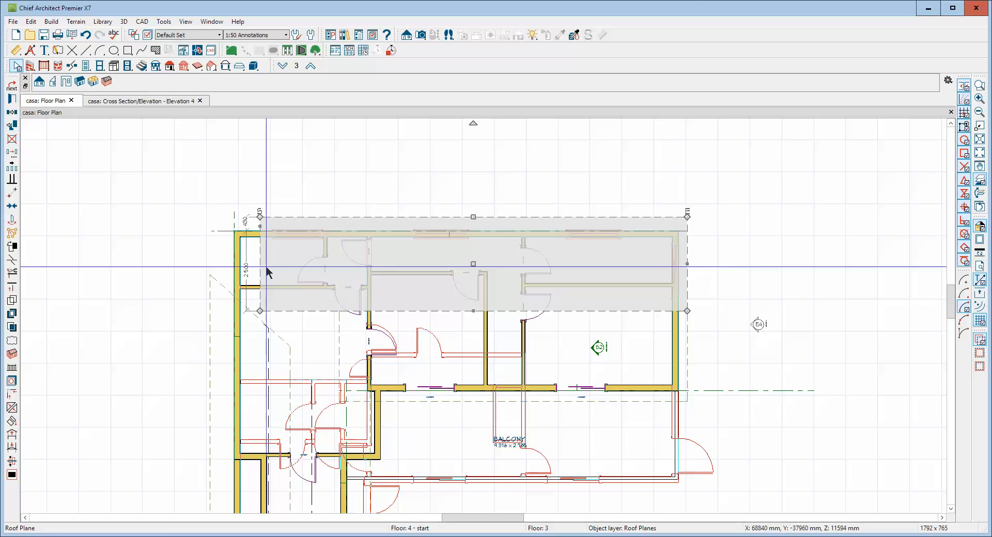
left_click(18, 180)
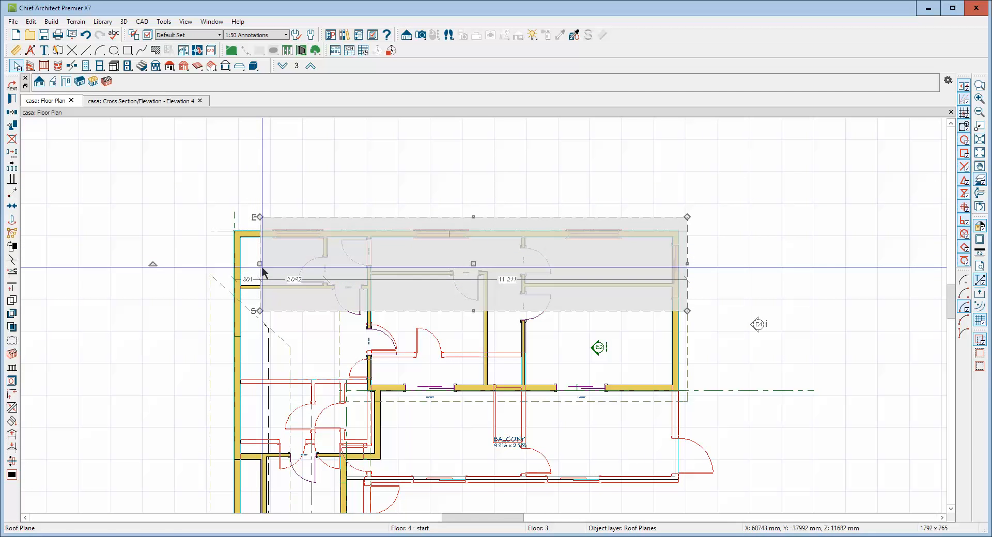
left_click_drag(261, 269, 222, 268)
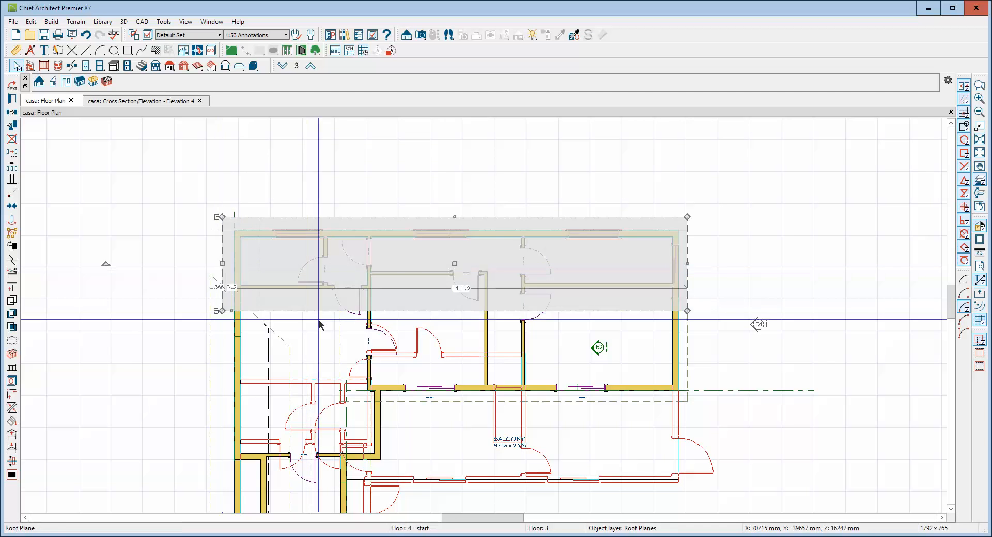
Extend the front roof plane to the rear plane's end edge and align the adjoining side-wing roof plane's outer edge with it
left_click(339, 341)
left_click_drag(338, 343, 223, 313)
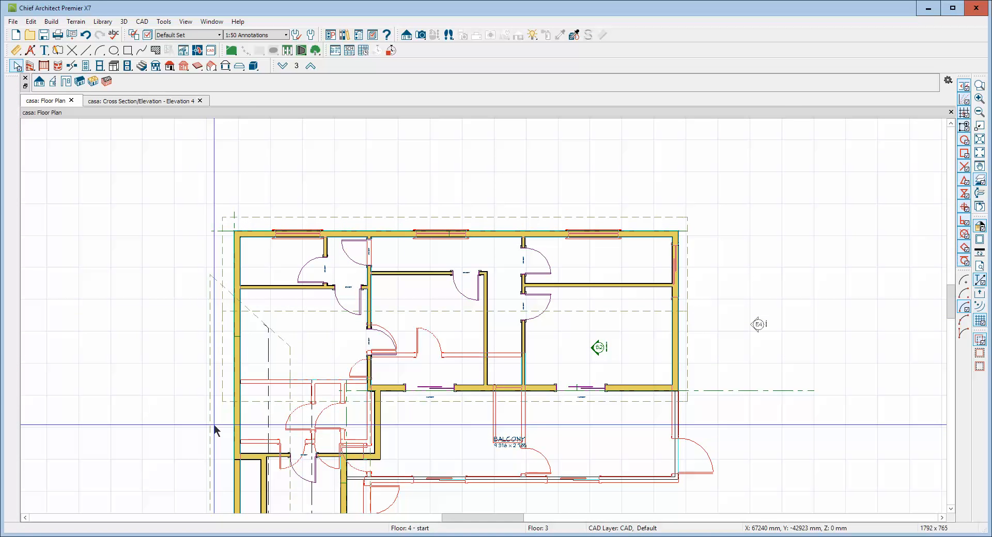
left_click(213, 426)
left_click_drag(209, 425, 222, 375)
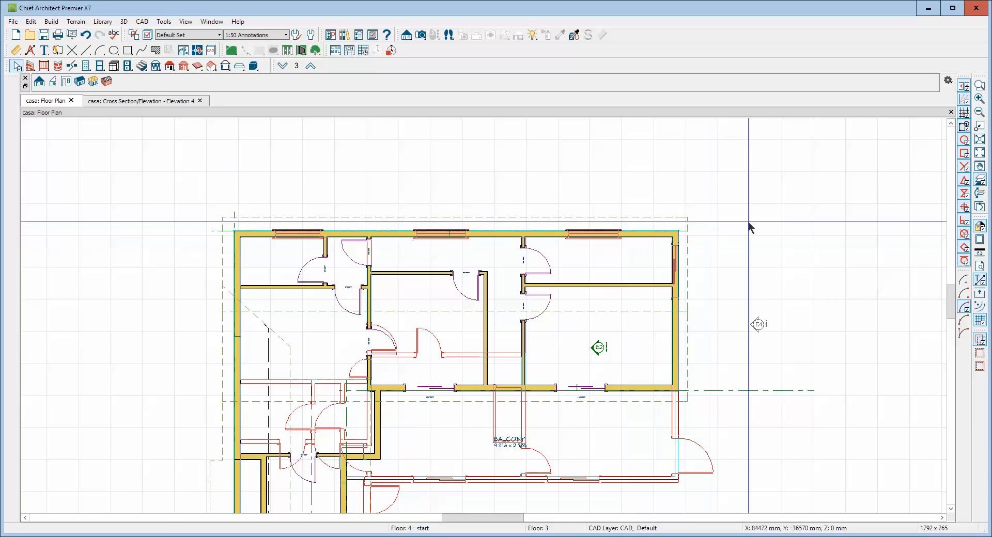
Compare the main roof's two eaves in the elevation and shorten the rear roof plane's overhang to match the front eave height
key("ctrl+Tab")
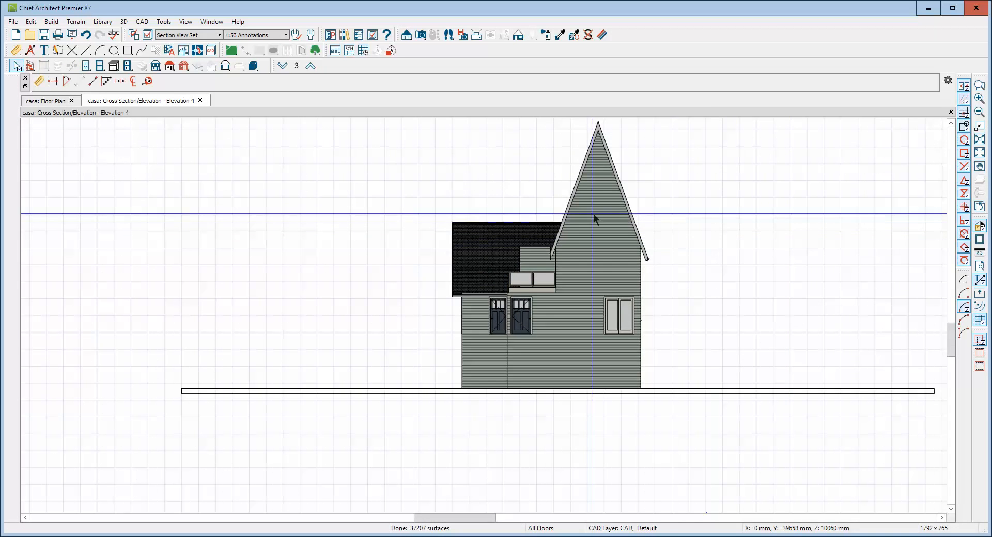
scroll(600, 216, "up", 2)
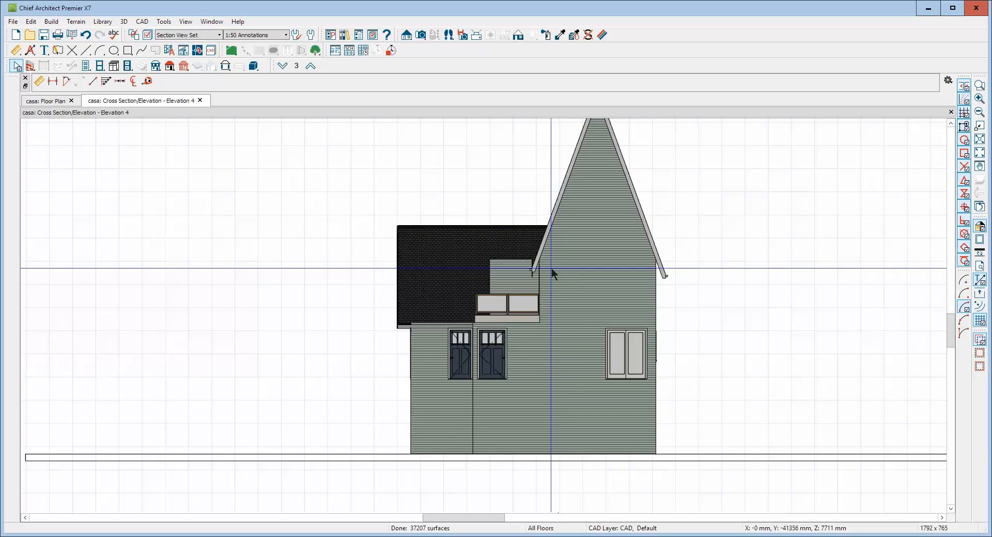
scroll(566, 281, "up", 1)
scroll(565, 278, "up", 2)
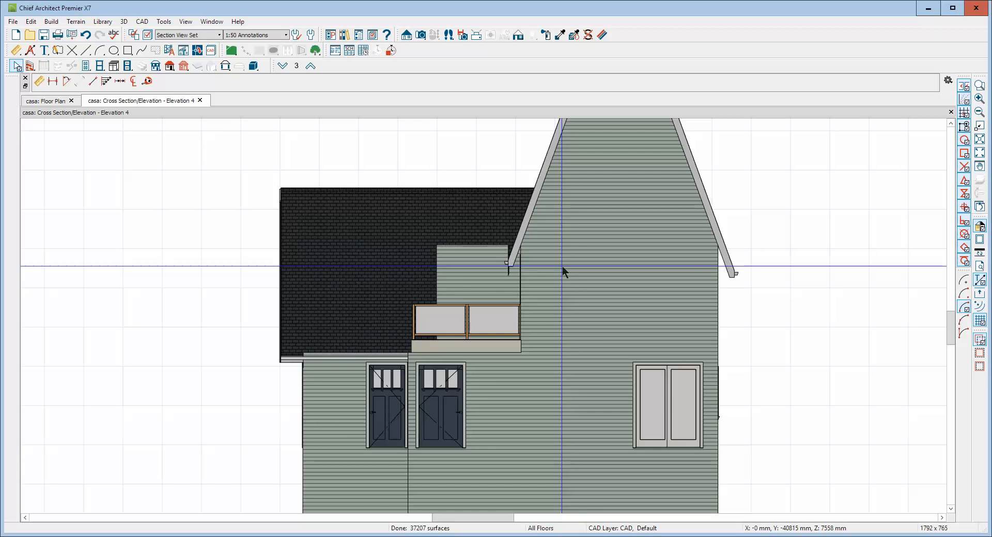
key("ctrl+Tab")
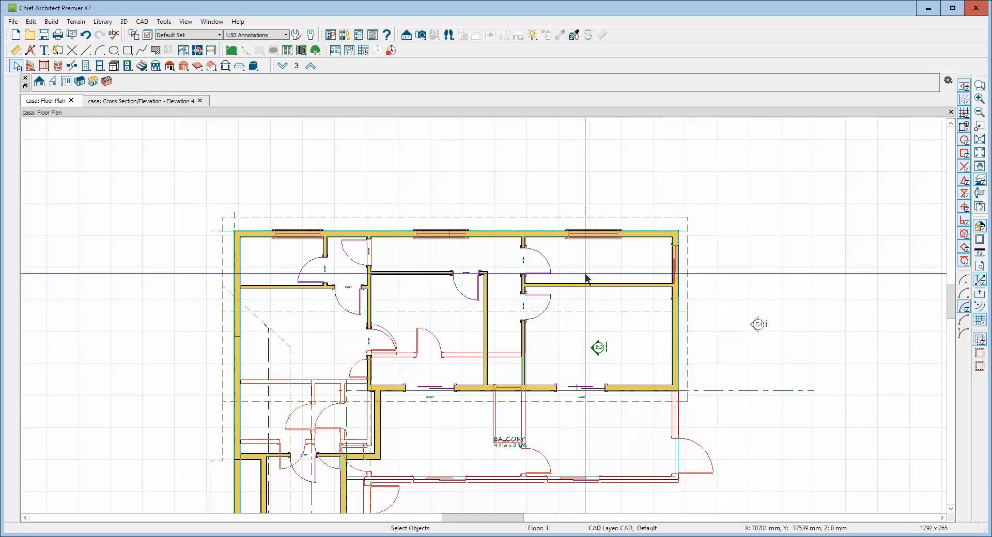
left_click(587, 223)
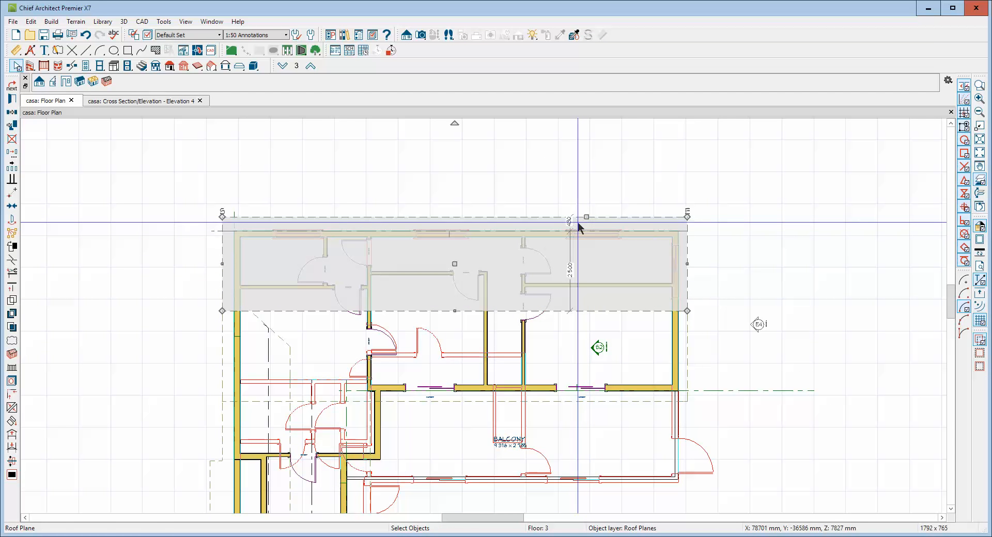
left_click_drag(587, 217, 587, 222)
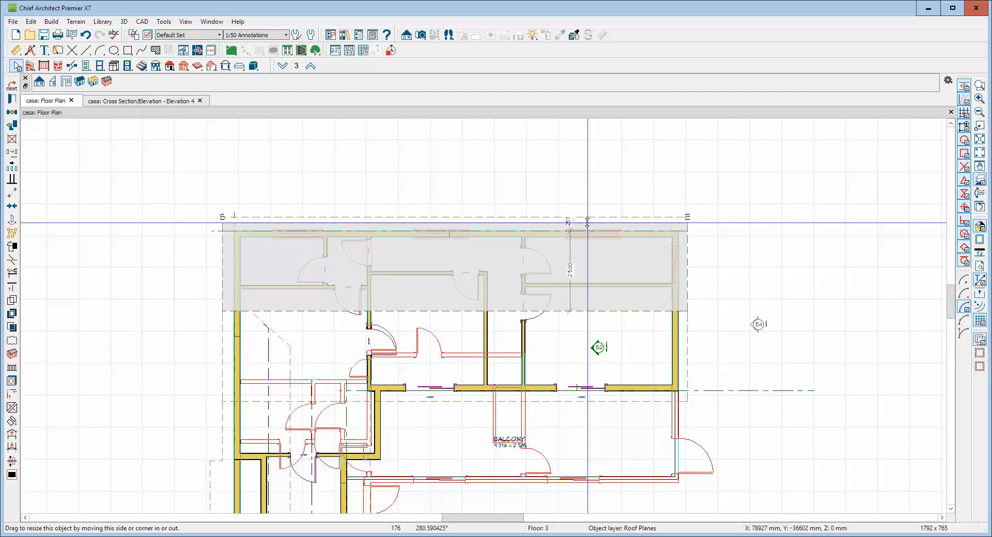
left_click(693, 178)
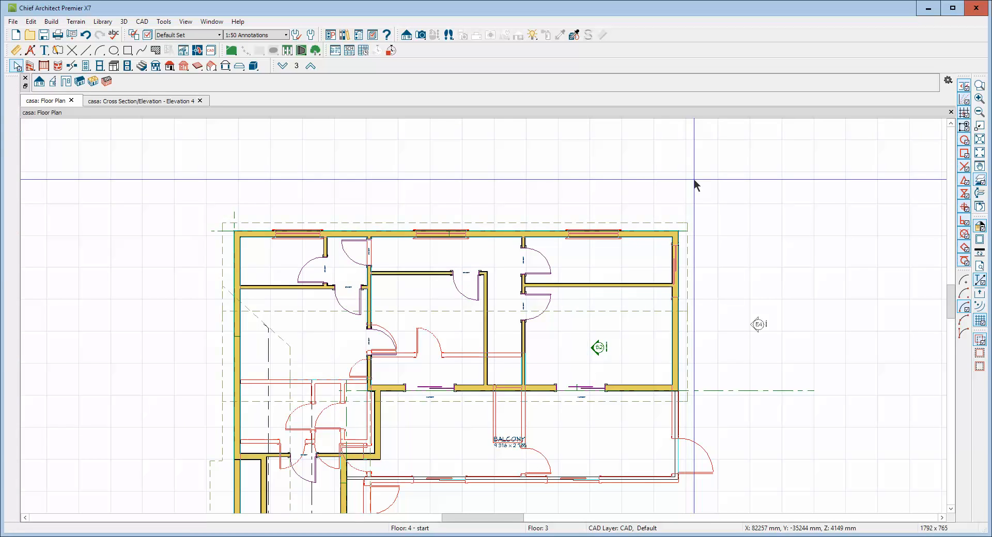
key("ctrl+Tab")
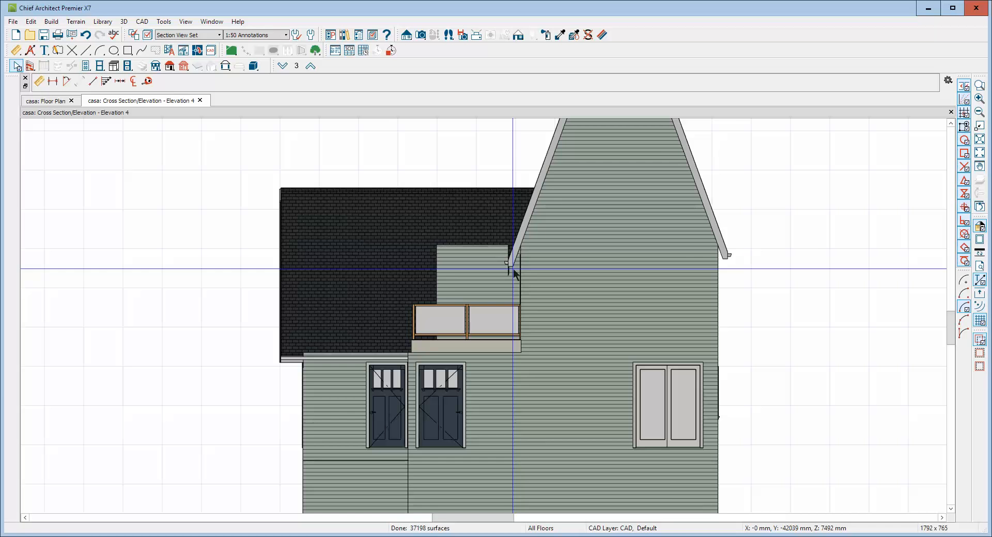
Close the elevation, open a Perspective Full Overview, and orbit to the gable side where the lower wing roof meets the main roof
left_click(951, 112)
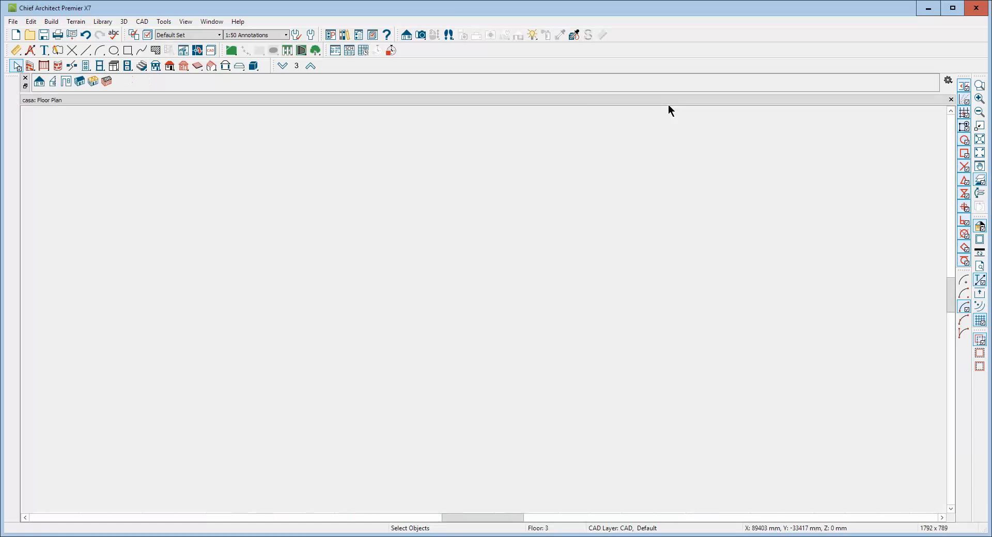
left_click(419, 36)
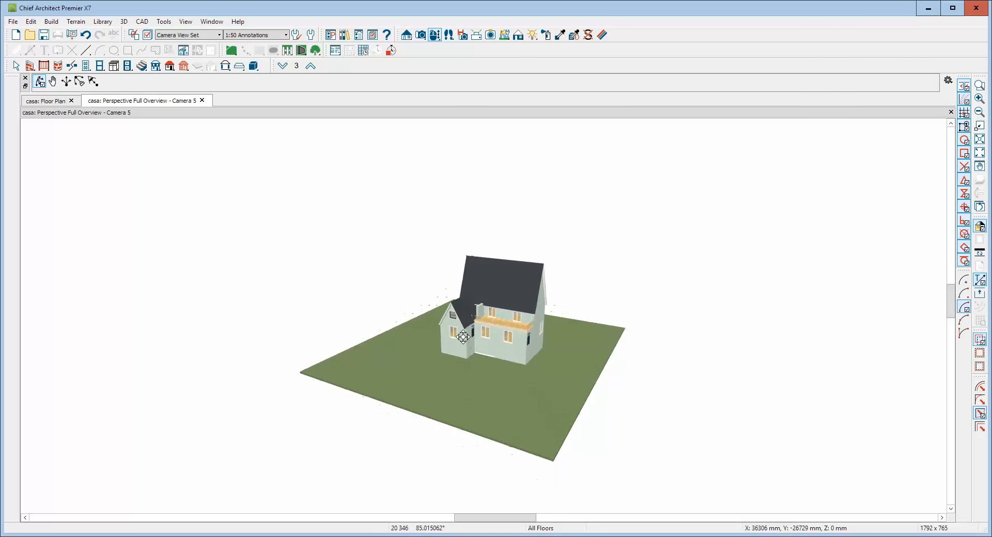
scroll(500, 315, "up", 6)
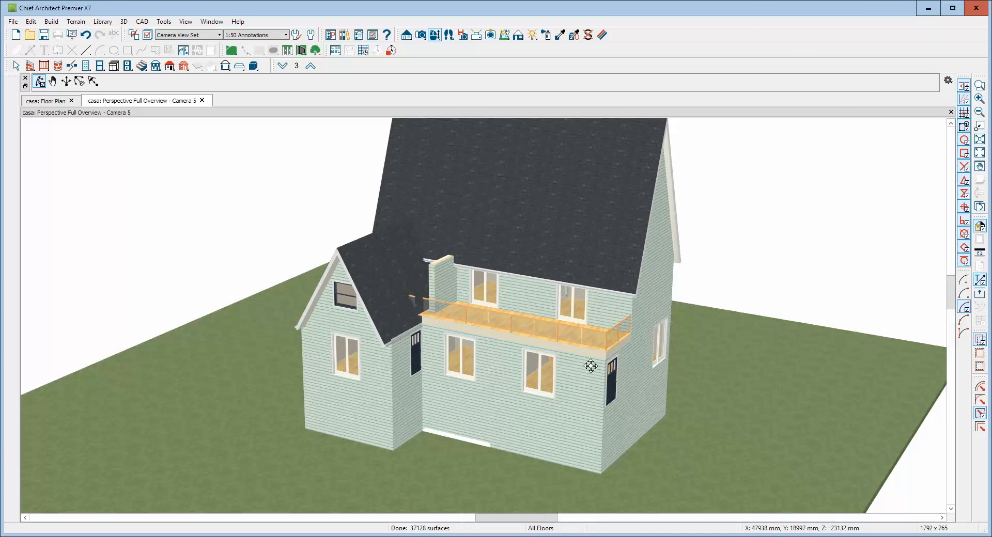
left_click_drag(636, 348, 715, 388)
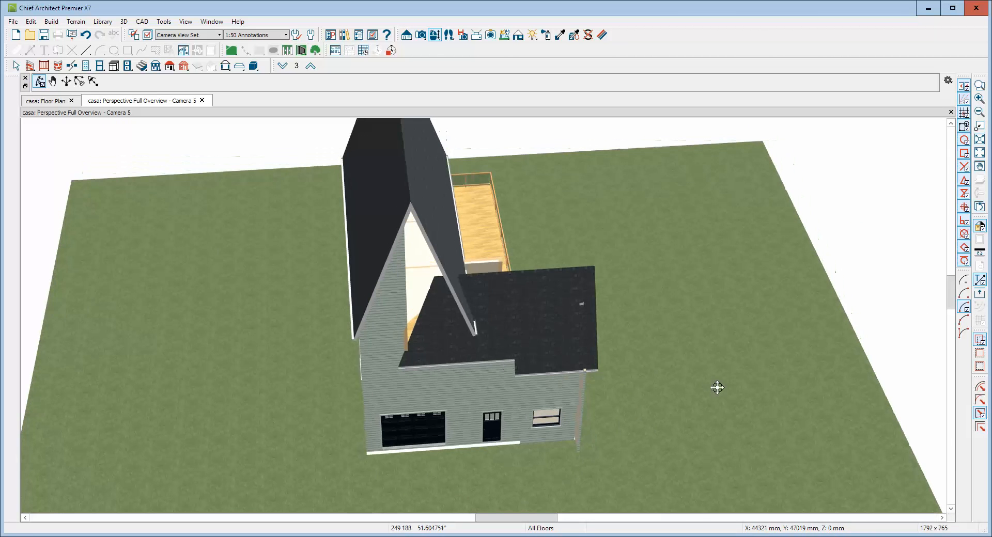
Pull the lower wing roof plane's angled edge and eave corner back so the plane no longer cuts across the main gable wall
key("space")
left_click(445, 325)
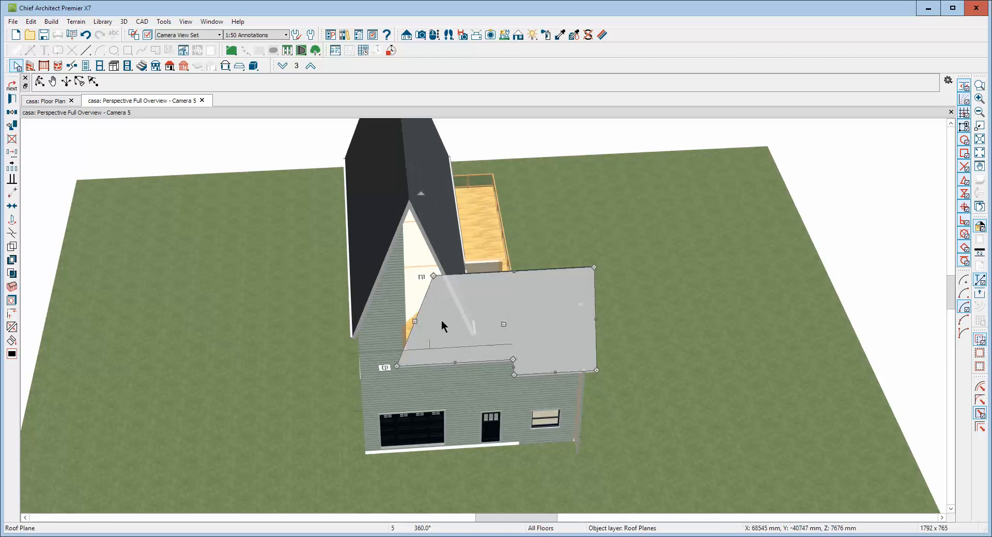
left_click_drag(414, 321, 457, 276)
left_click_drag(416, 366, 486, 365)
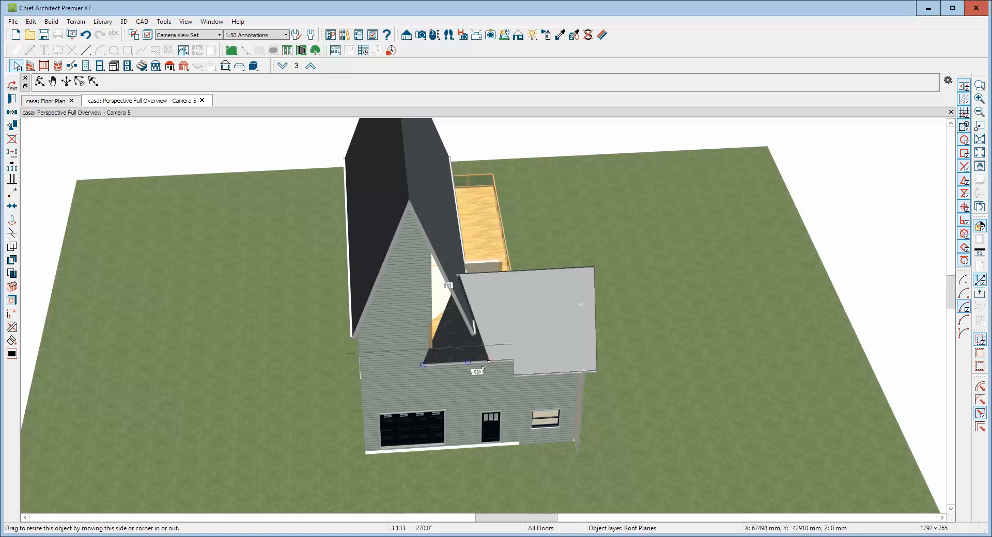
left_click_drag(463, 263, 461, 265)
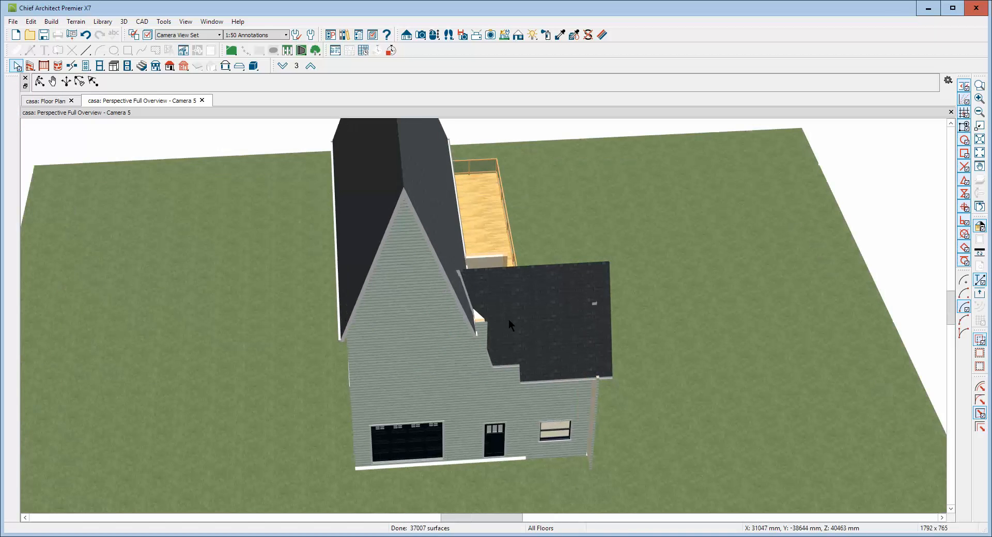
scroll(504, 285, "down", 1)
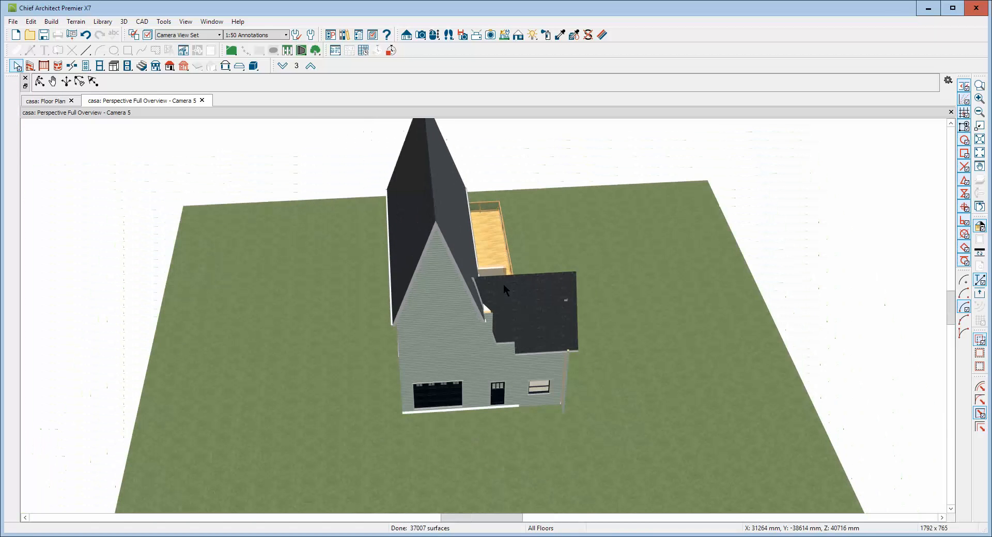
Straighten the lower wing roof plane's stepped eave by bringing its short inner edge into line with the rest of the eave
left_click(40, 81)
left_click_drag(289, 248, 264, 259)
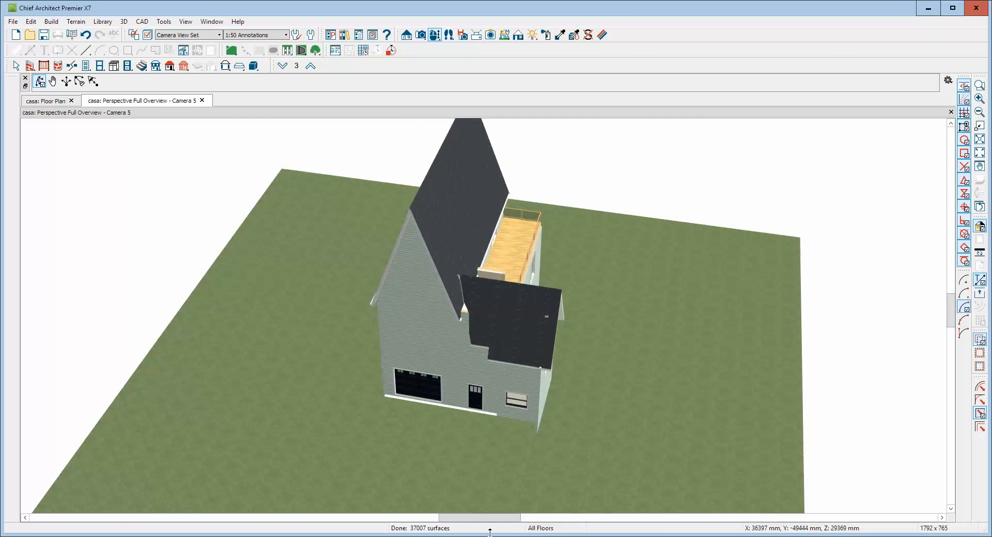
scroll(517, 468, "up", 4)
key("space")
left_click(463, 247)
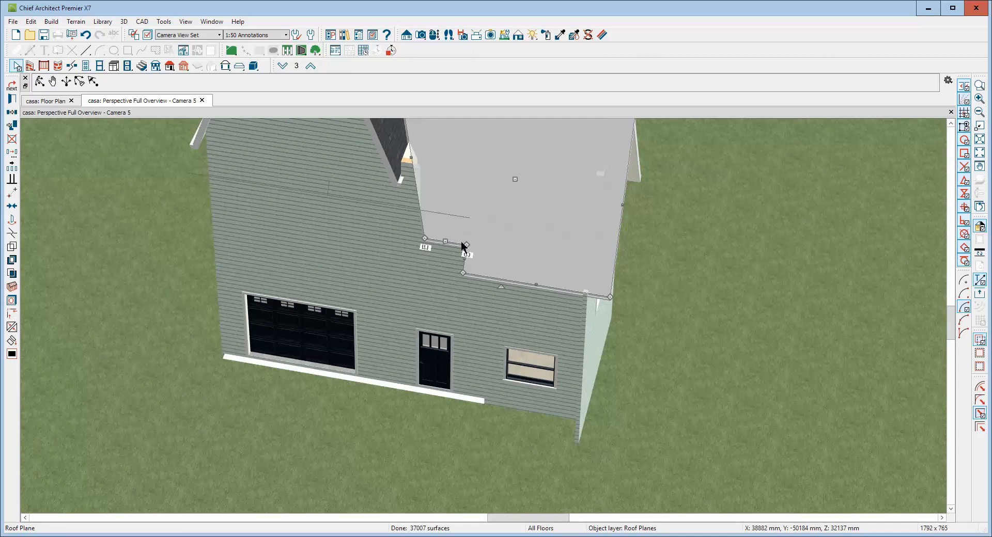
left_click_drag(450, 244, 514, 268)
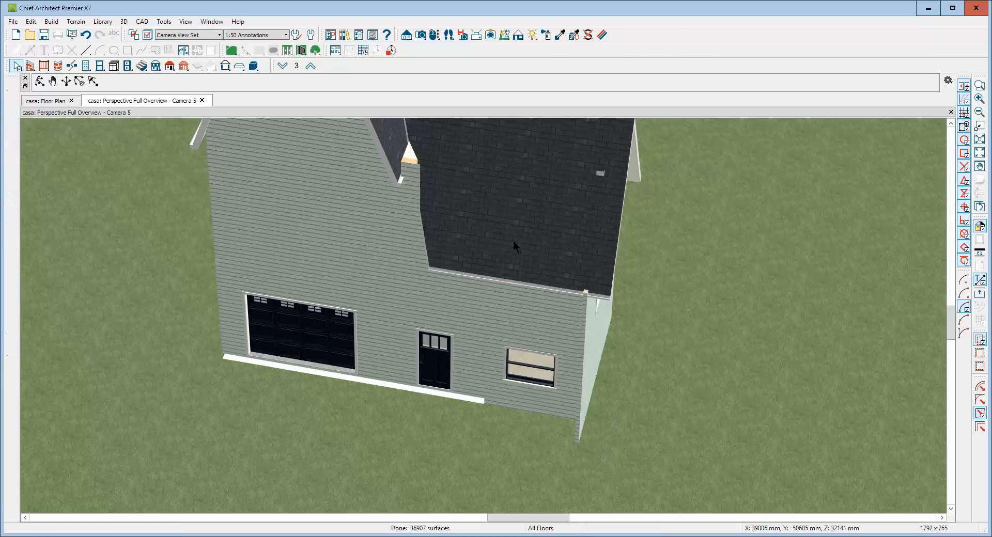
Break the main roof plane's eave at the two points where the small gabled wing roof's slopes cross it
scroll(512, 238, "down", 5)
scroll(543, 229, "down", 1)
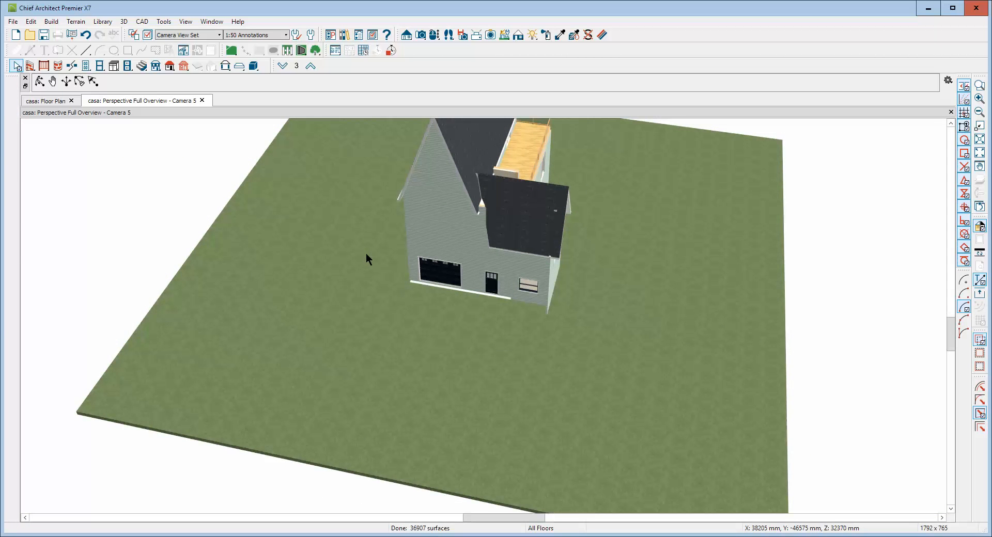
left_click(951, 123)
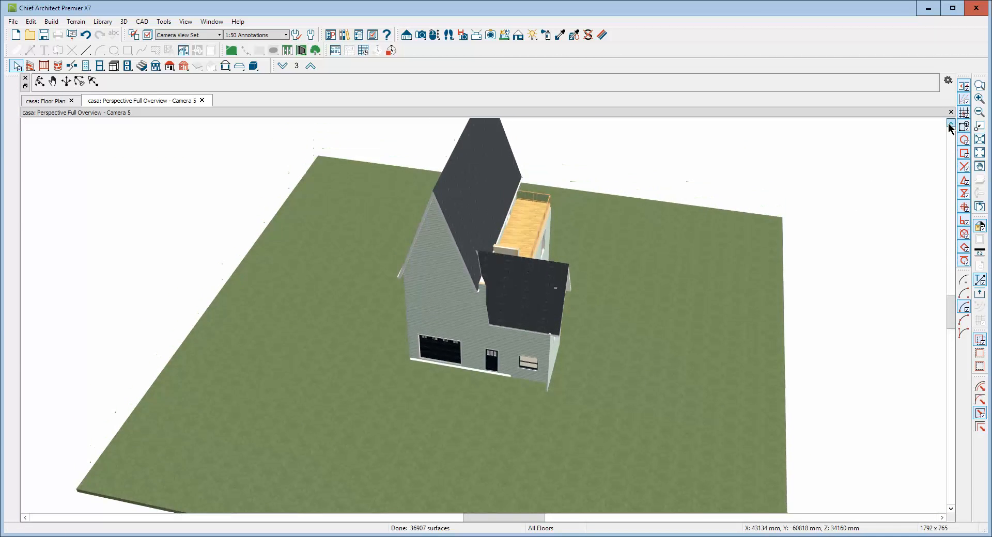
left_click(41, 81)
left_click_drag(425, 315, 263, 289)
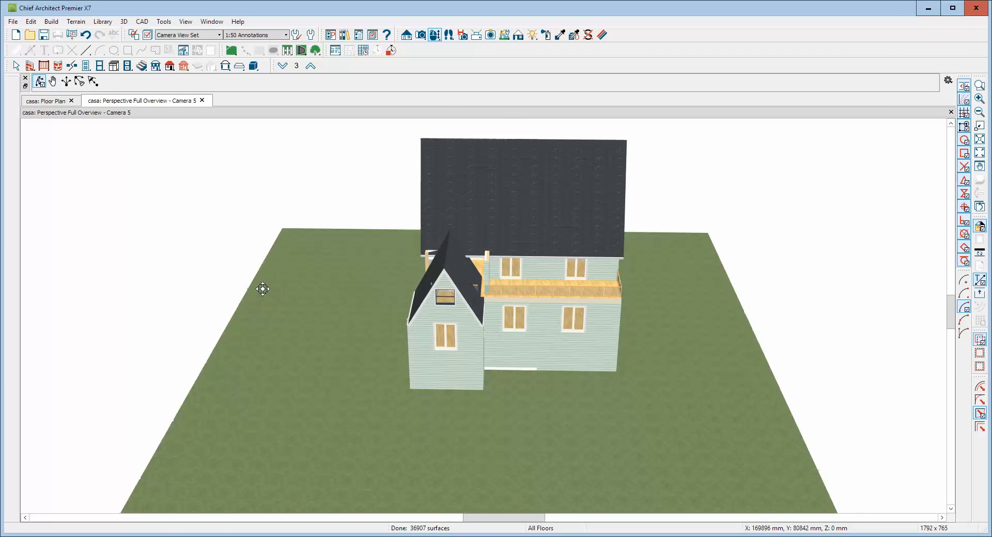
scroll(454, 232, "up", 5)
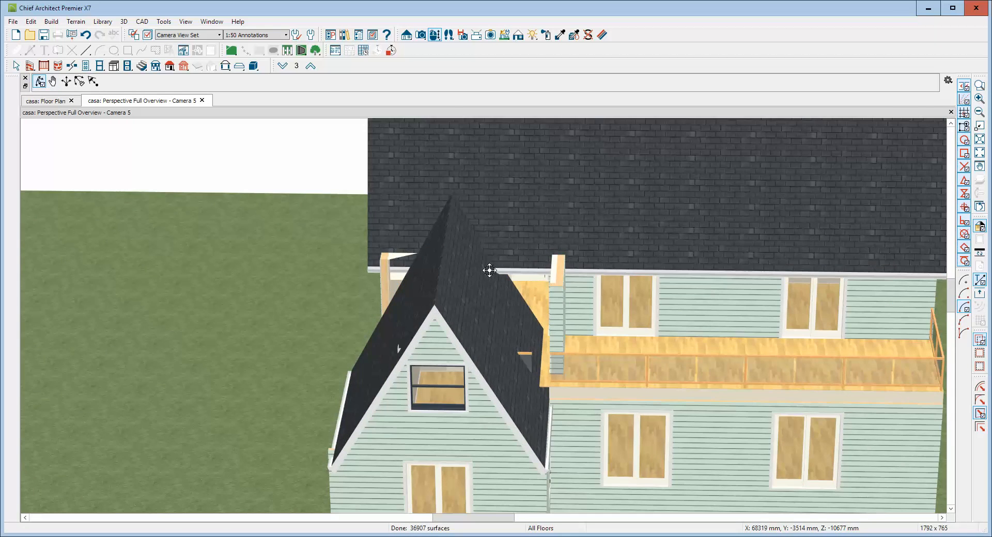
scroll(489, 270, "up", 1)
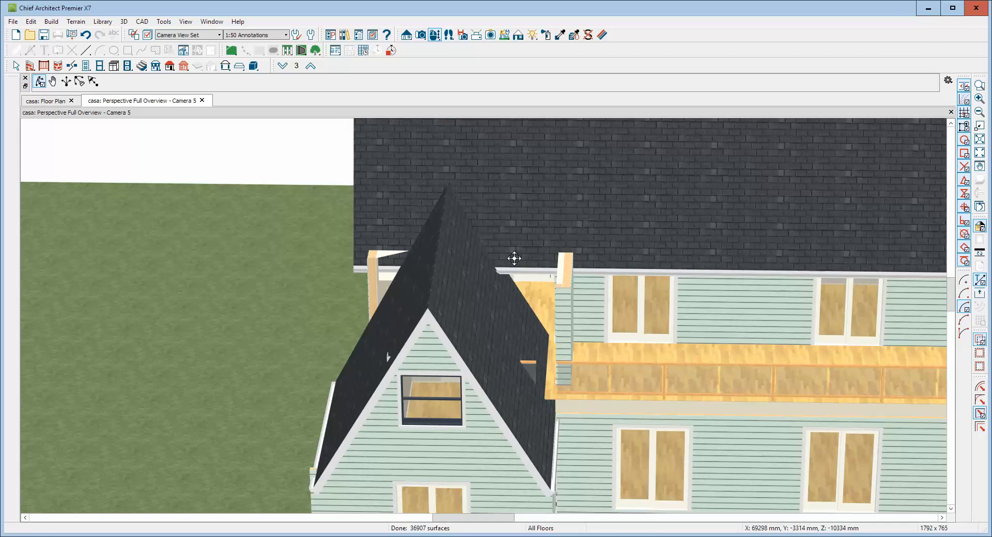
key("space")
left_click(515, 260)
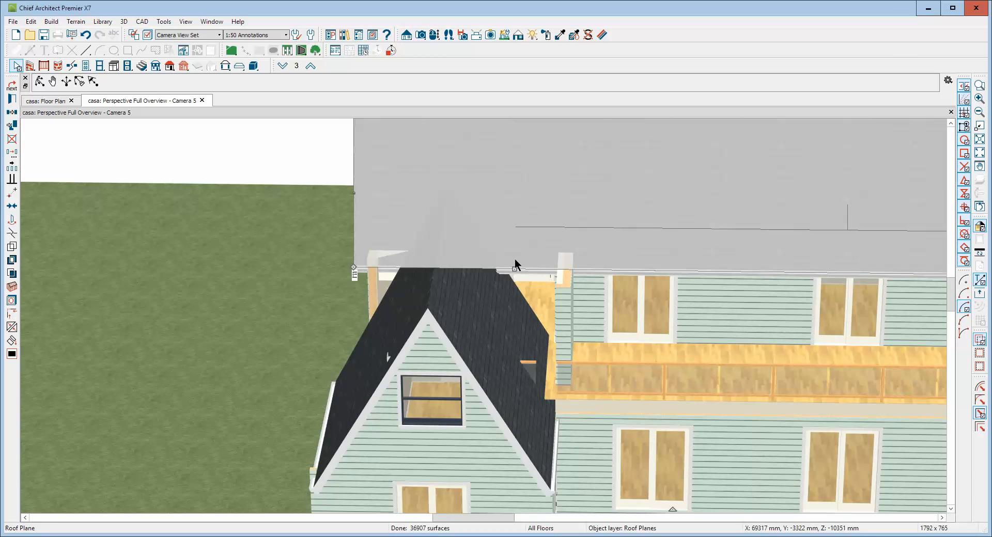
left_click(12, 234)
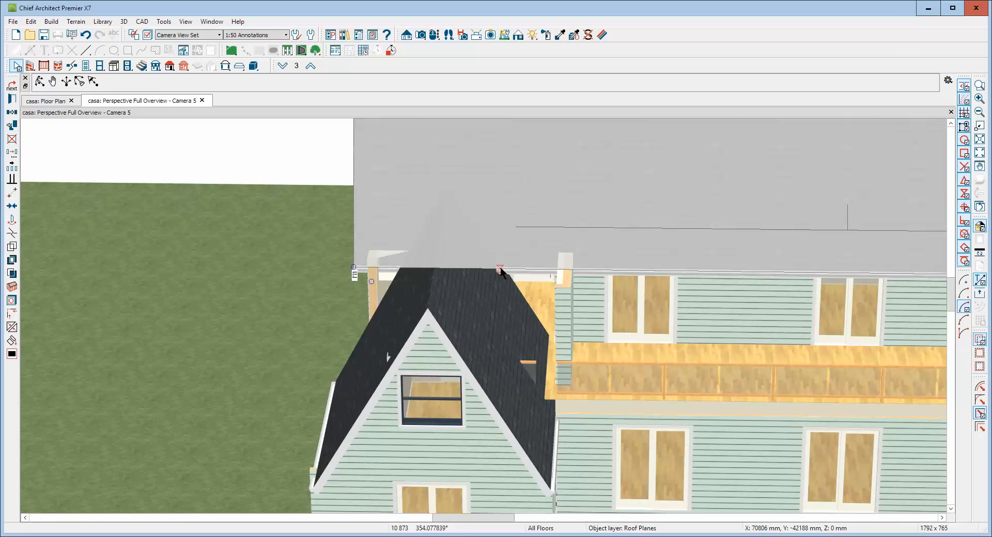
left_click(487, 281)
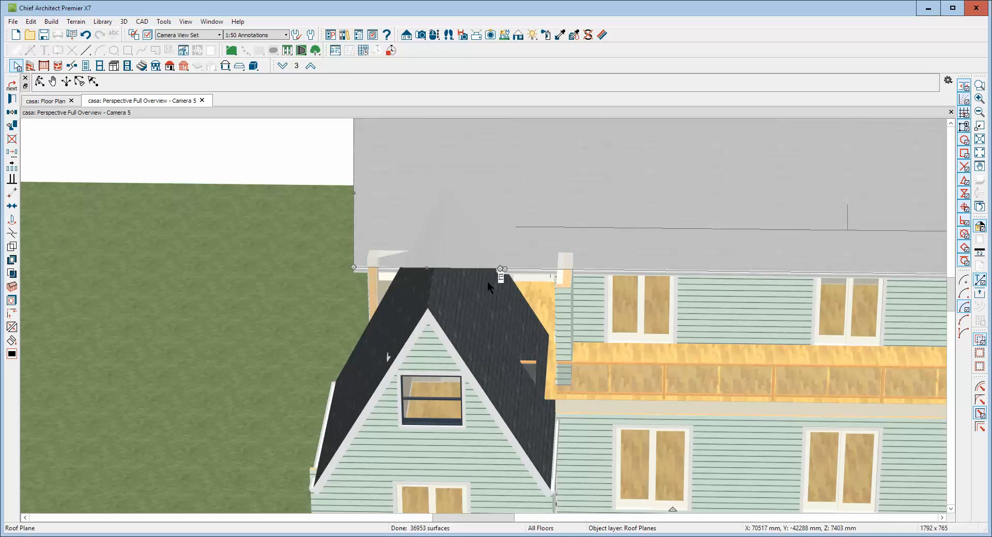
left_click(12, 233)
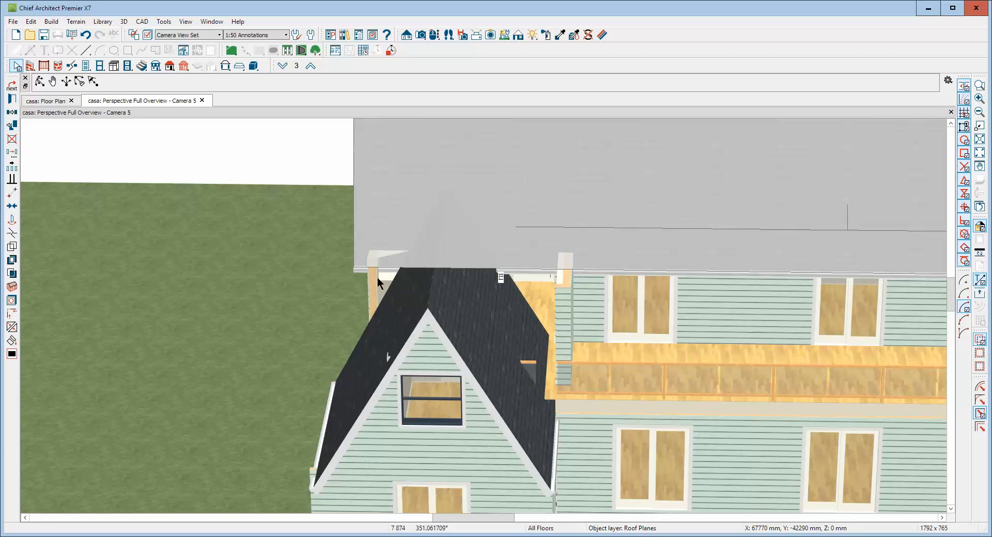
left_click(433, 335)
Break the main roof's eave between those two points and raise the new corner to the peak of the wing's ridge
left_click(11, 234)
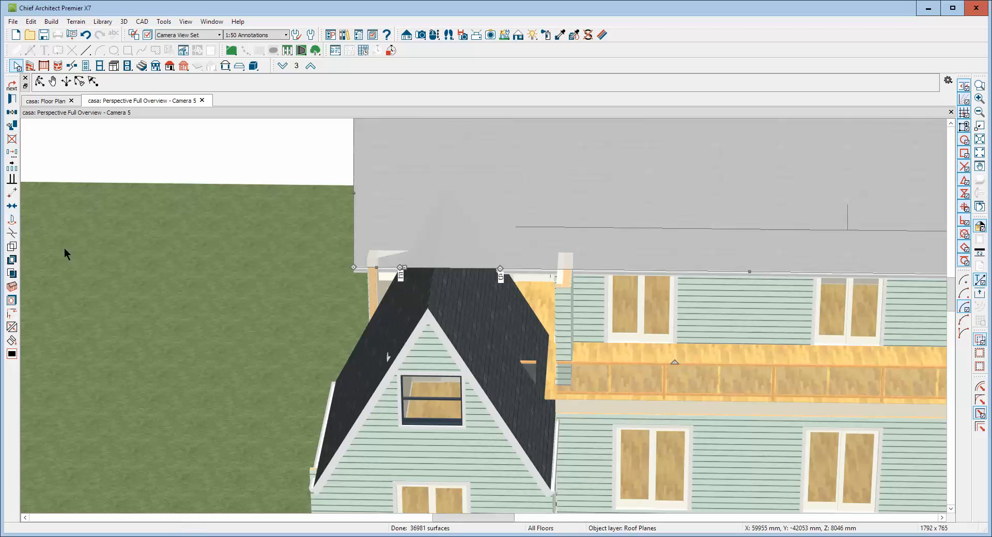
left_click(434, 267)
left_click_drag(439, 257, 446, 174)
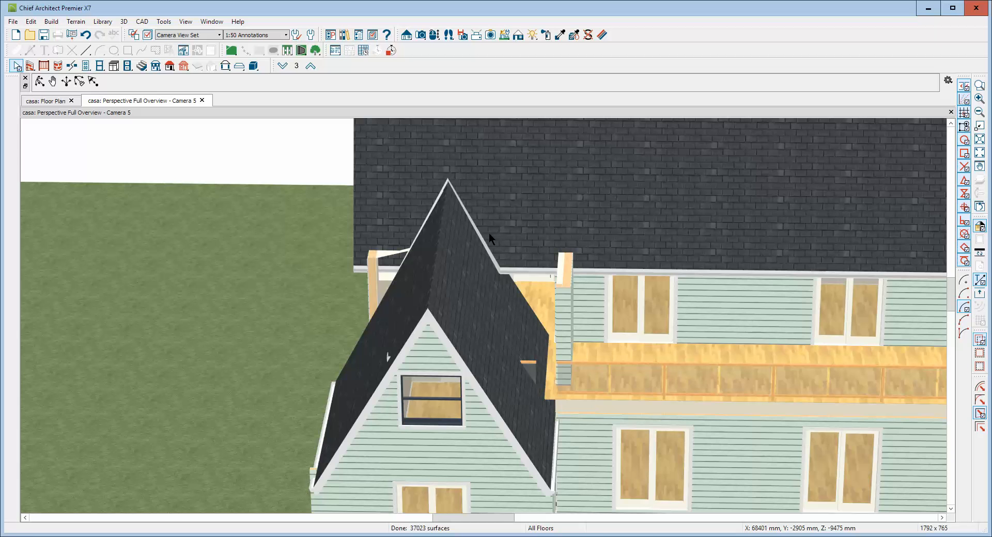
Try to join the wing's balcony-side roof plane to the sloping notch edge of the main roof plane
right_click(473, 244)
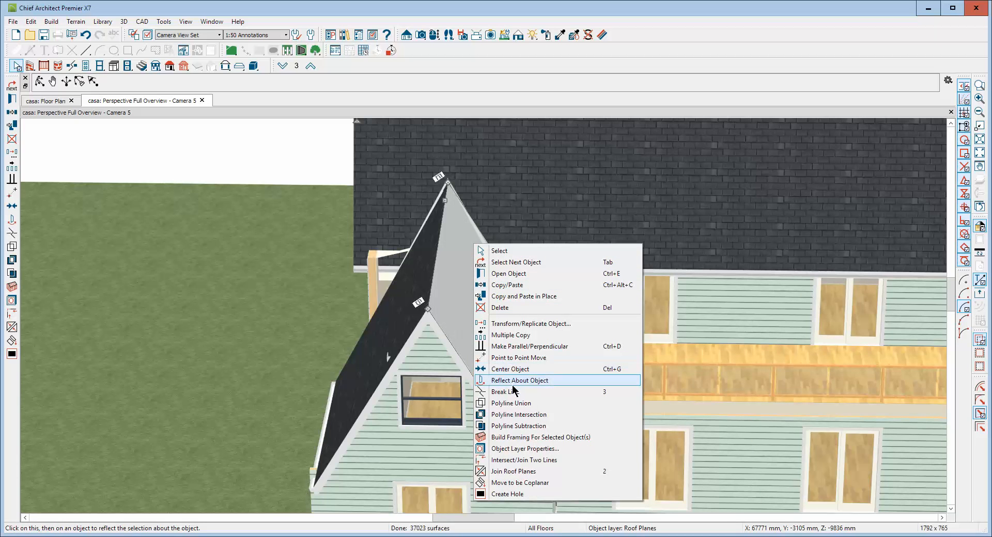
left_click(504, 471)
left_click(486, 246)
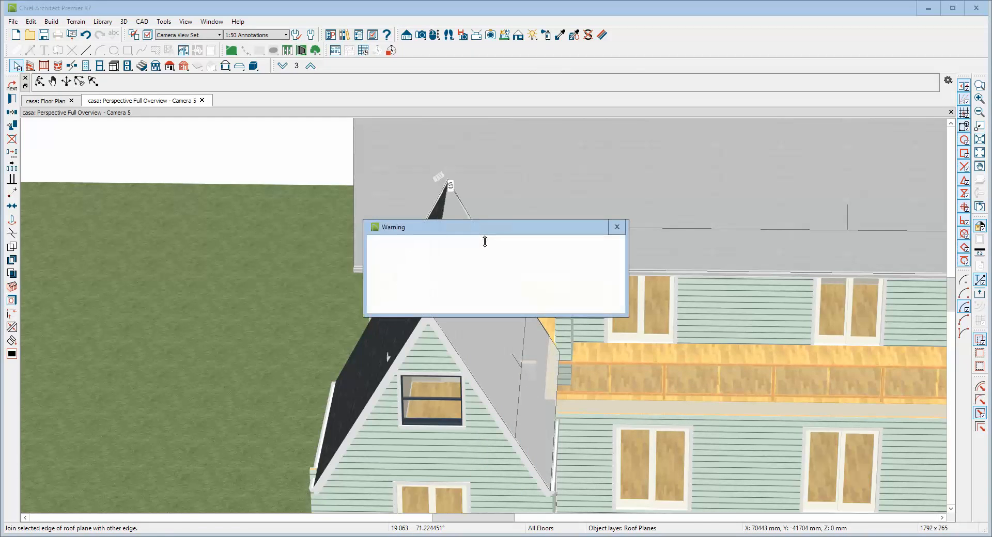
left_click(600, 302)
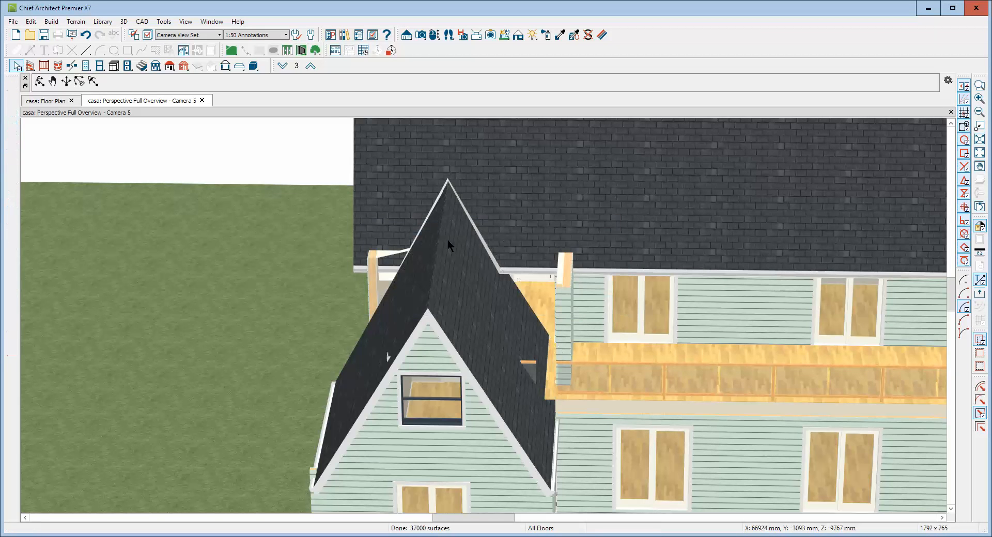
Join the main roof plane's outer notch edge to the wing roof plane on the side away from the balcony
right_click(411, 220)
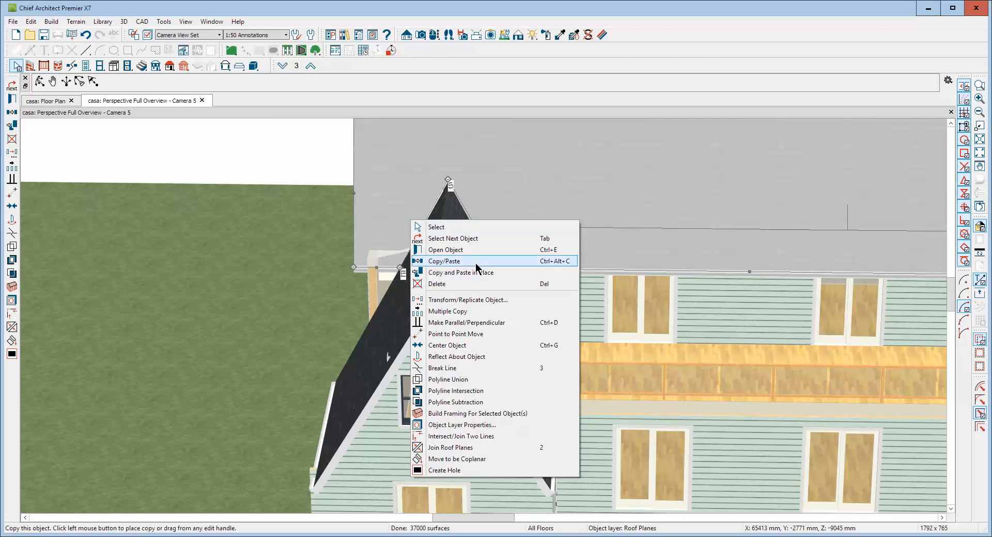
left_click(450, 447)
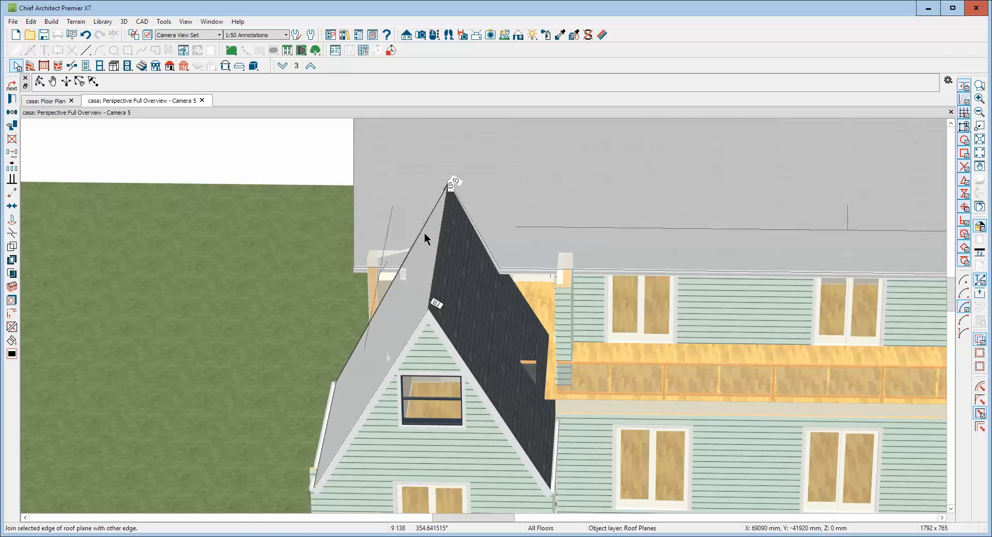
left_click(423, 233)
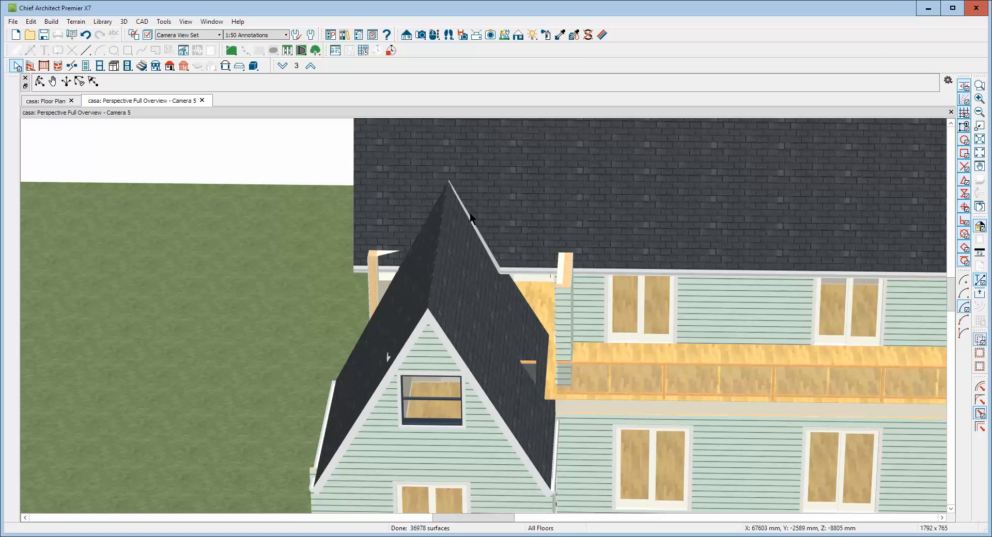
Retry joining the balcony-side wing roof plane to the main roof plane, starting from the wing plane
left_click(477, 253)
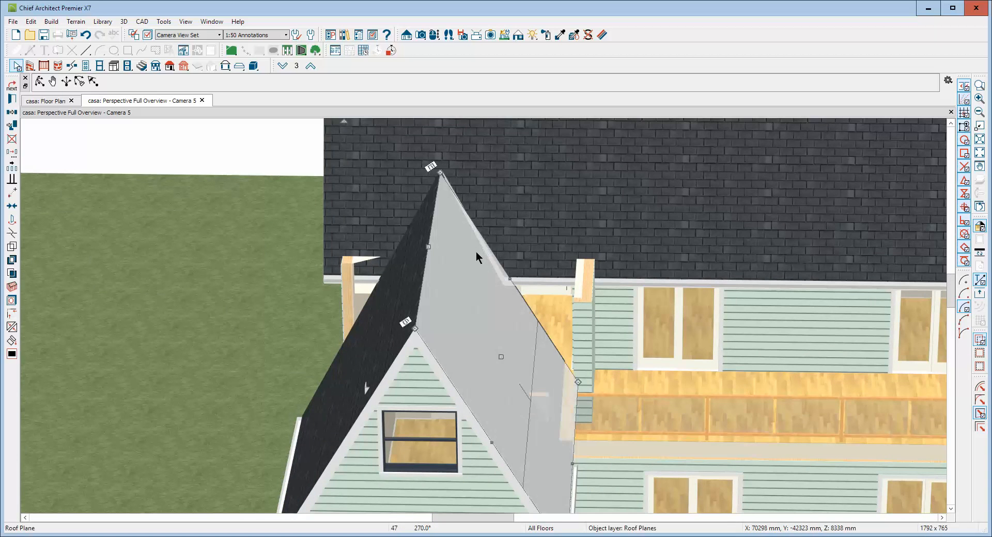
left_click(507, 247)
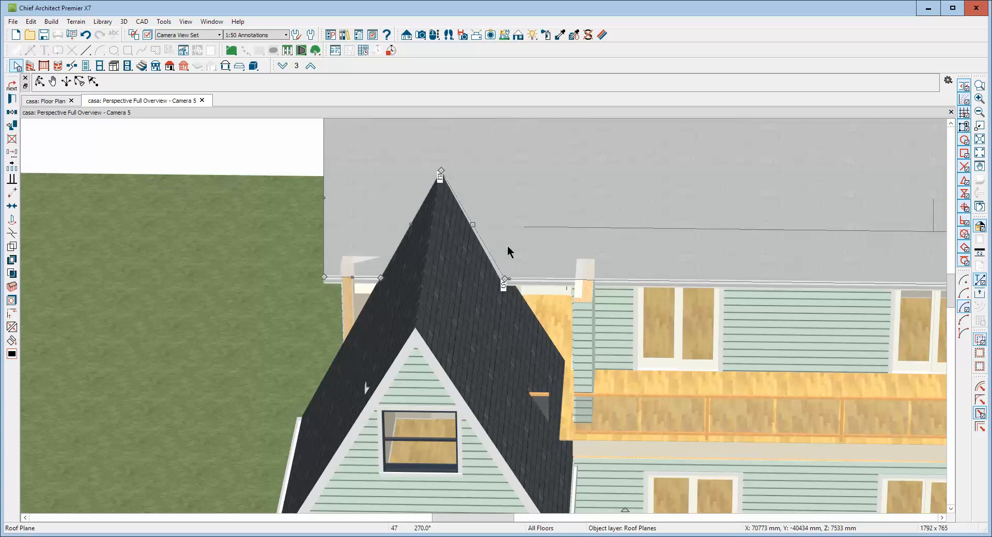
right_click(469, 267)
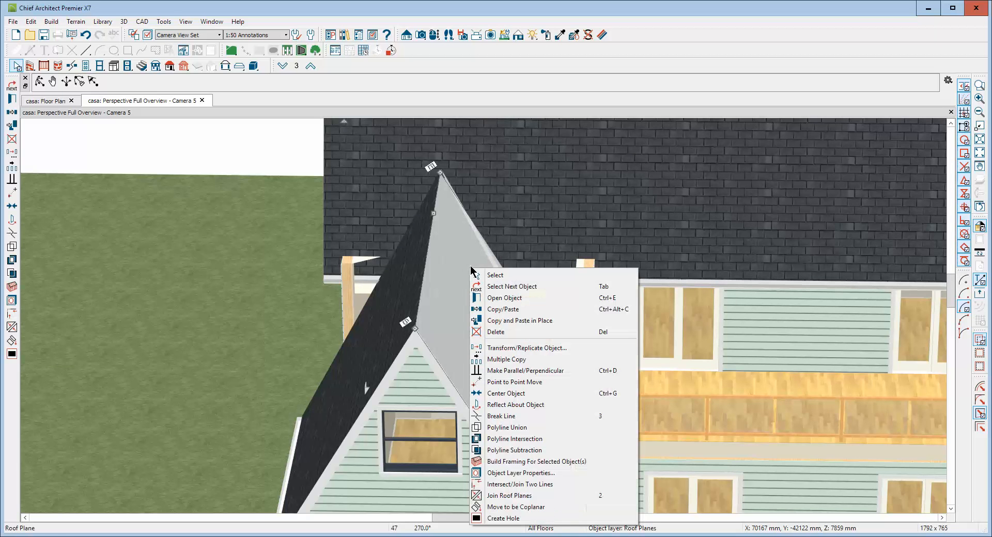
left_click(501, 496)
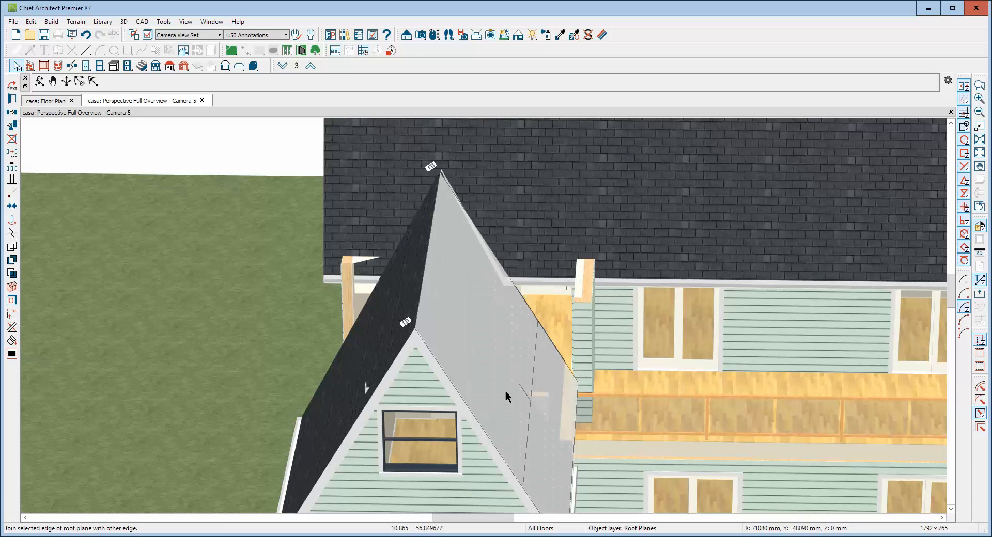
left_click(584, 286)
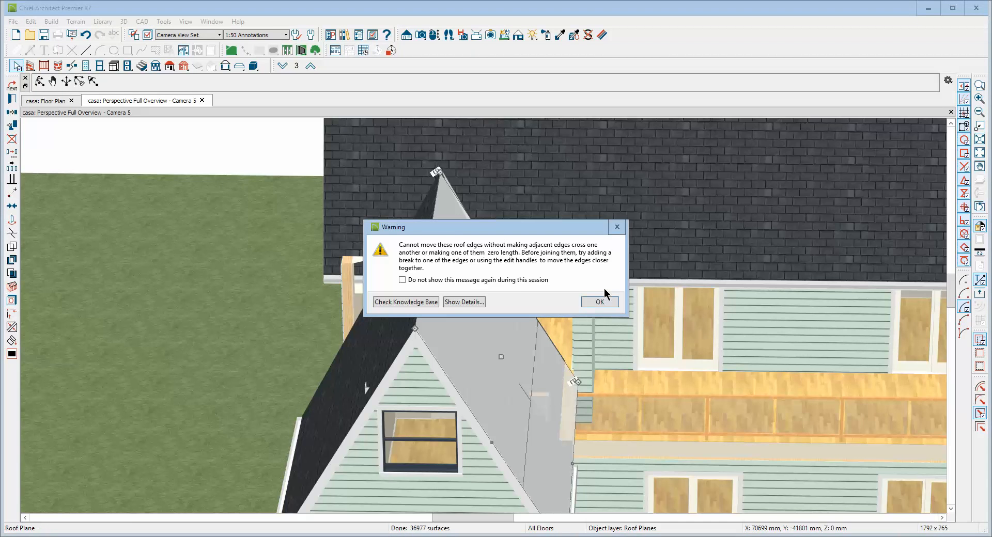
left_click(597, 304)
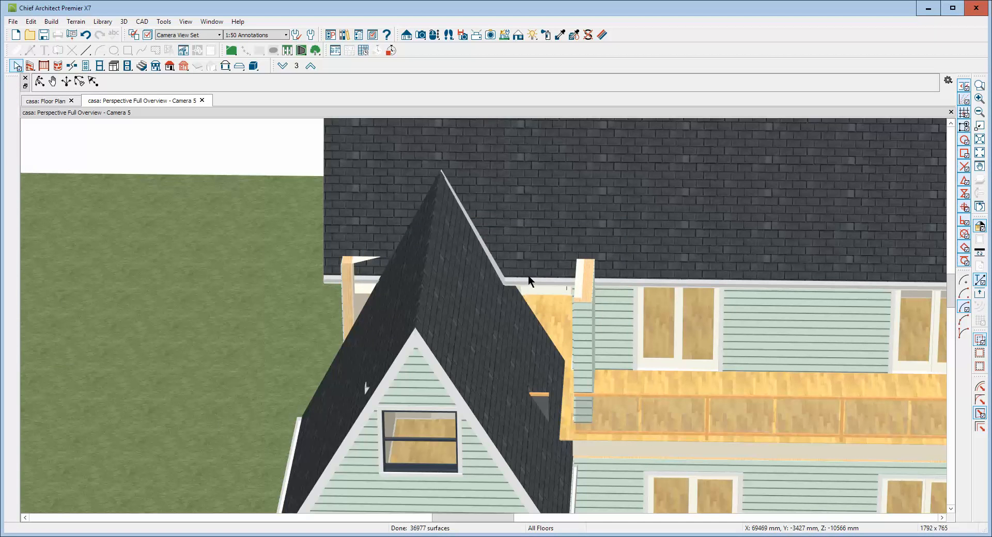
Shift the notch's lower corner toward the balcony and join the main roof plane's notch edge to the balcony-side wing roof plane
left_click(517, 261)
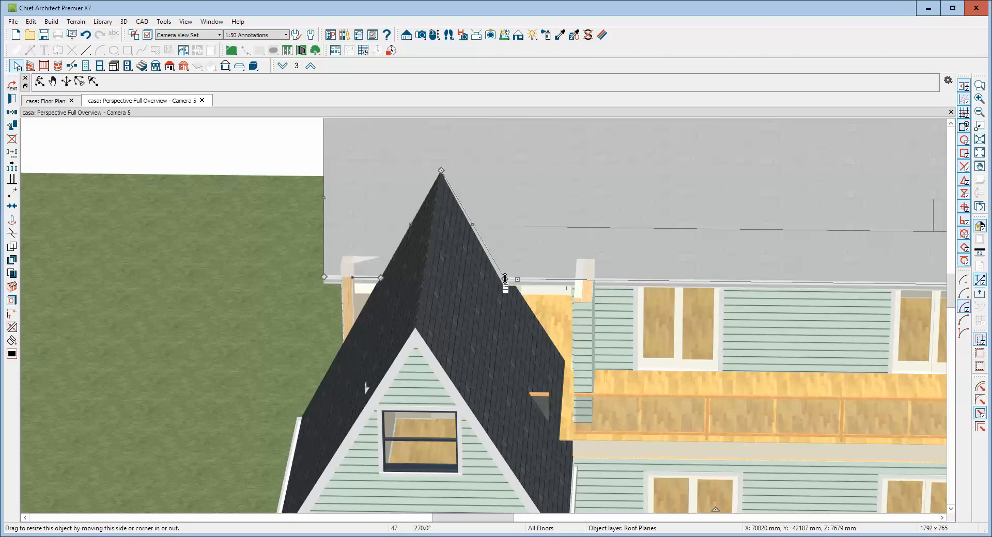
left_click_drag(504, 280, 513, 298)
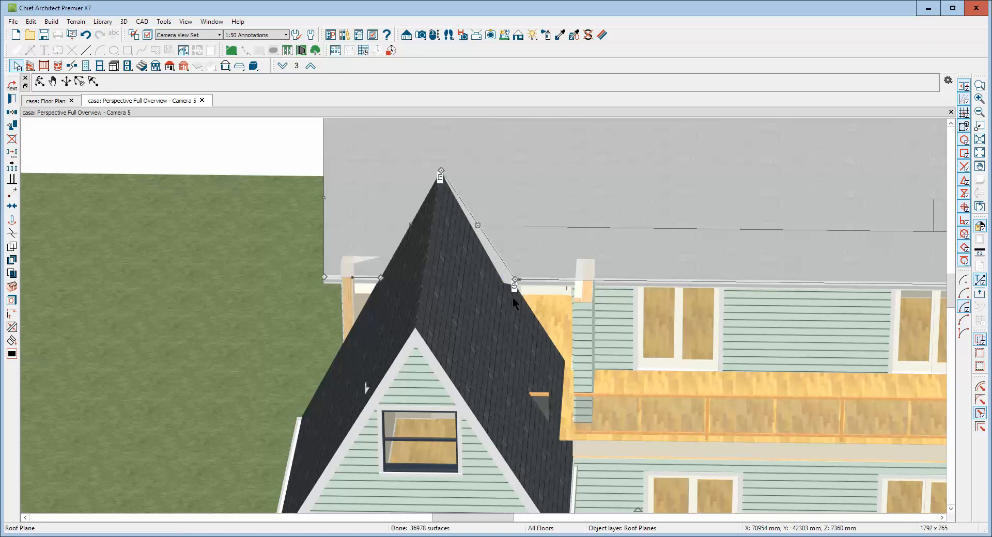
key("Escape")
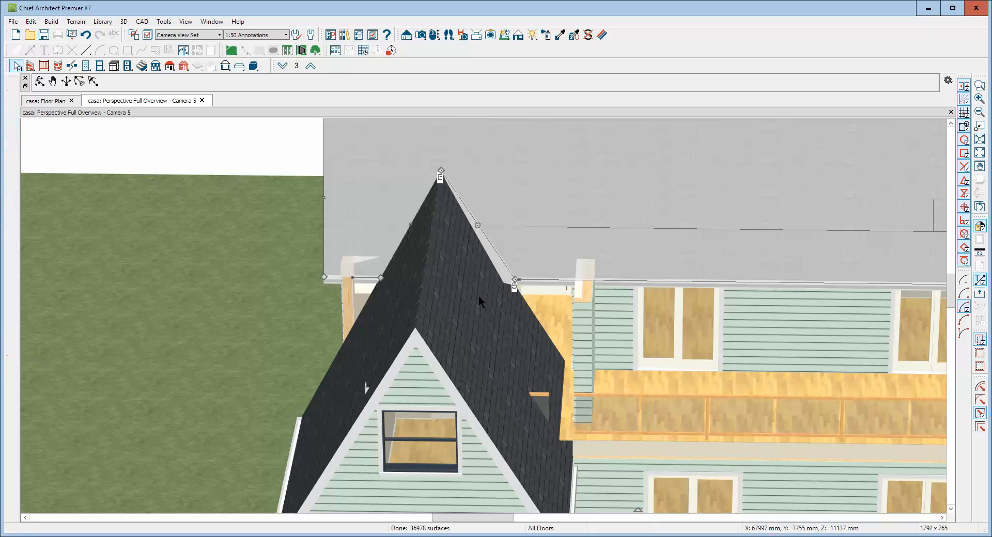
right_click(513, 259)
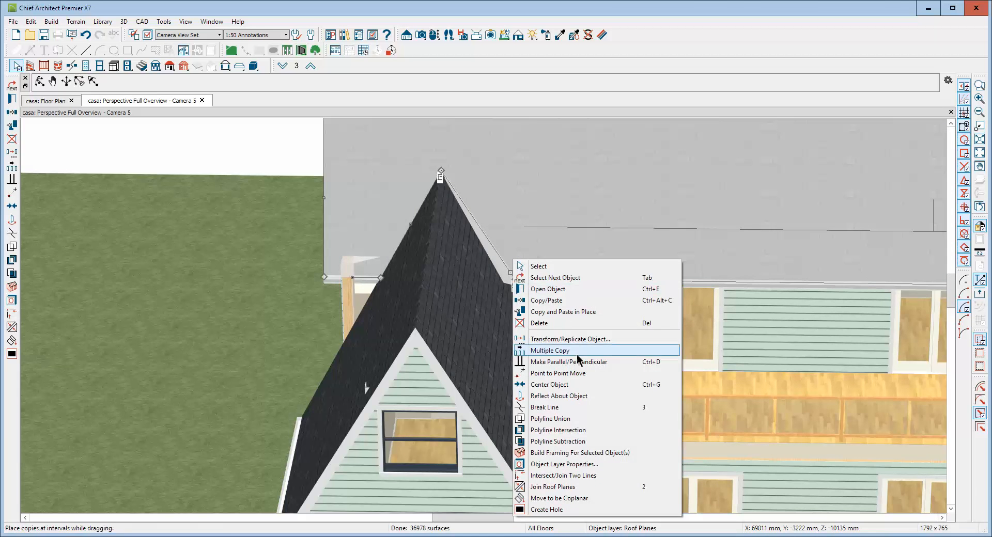
left_click(540, 486)
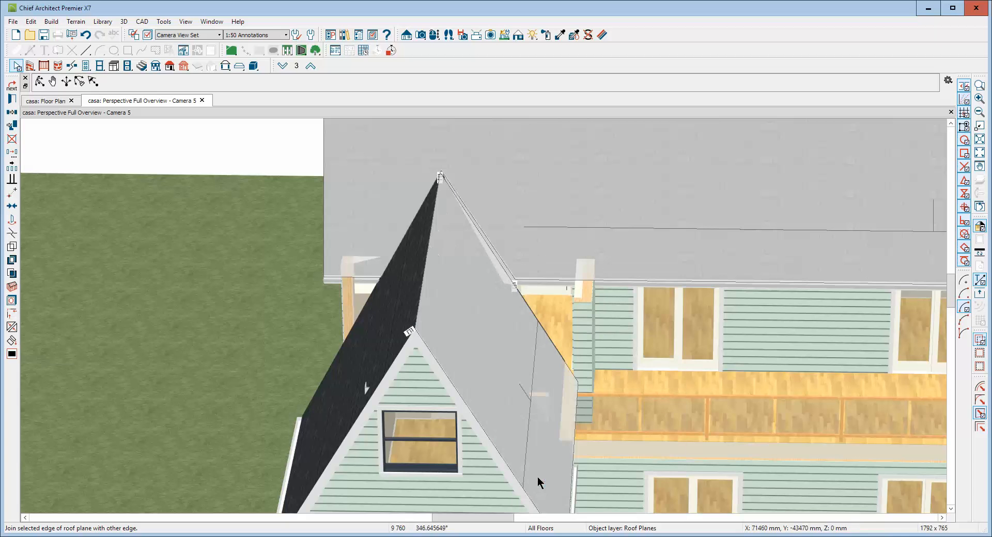
left_click(525, 309)
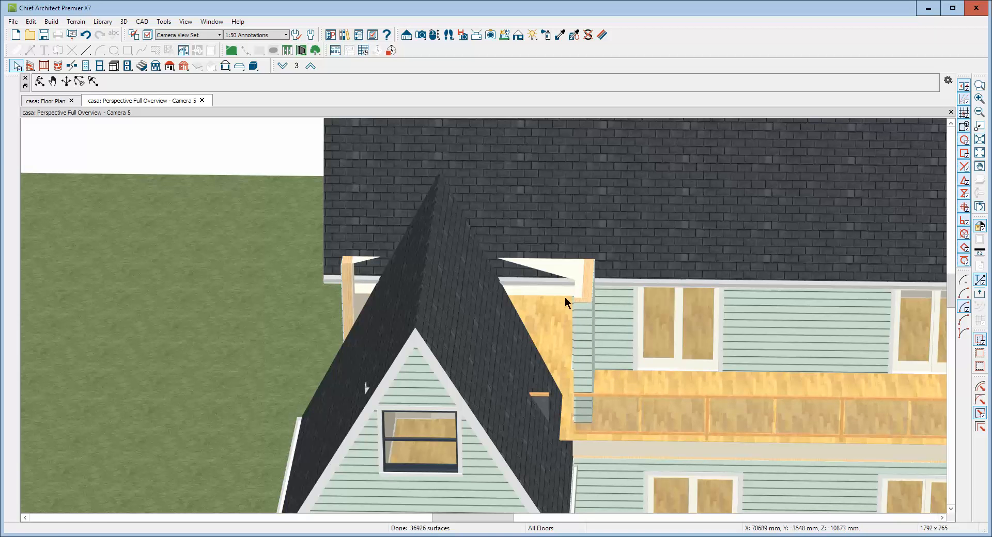
Extend the third-floor wall between the wing and the balcony outward in plan to the balcony railing line
left_click(548, 405)
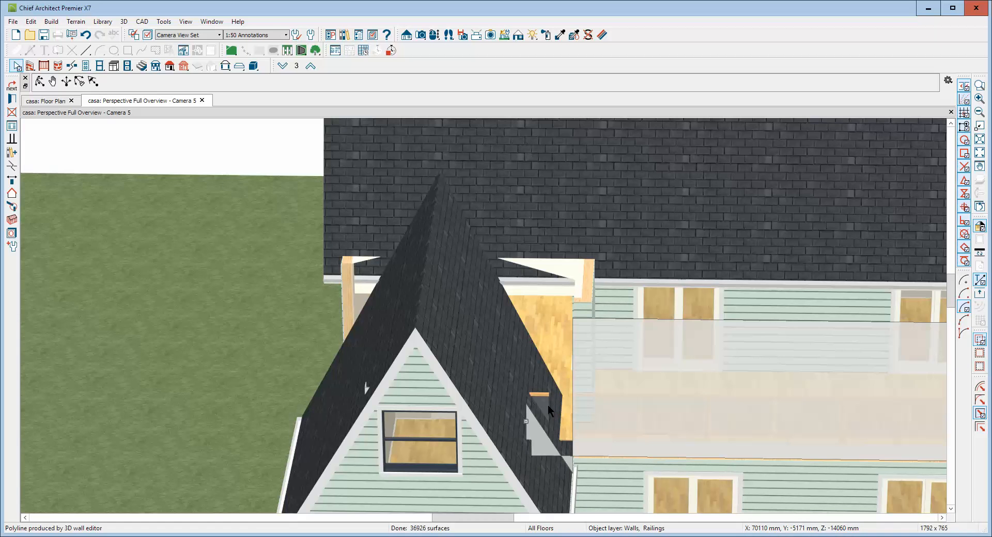
key("ctrl+Tab")
scroll(384, 343, "down", 5)
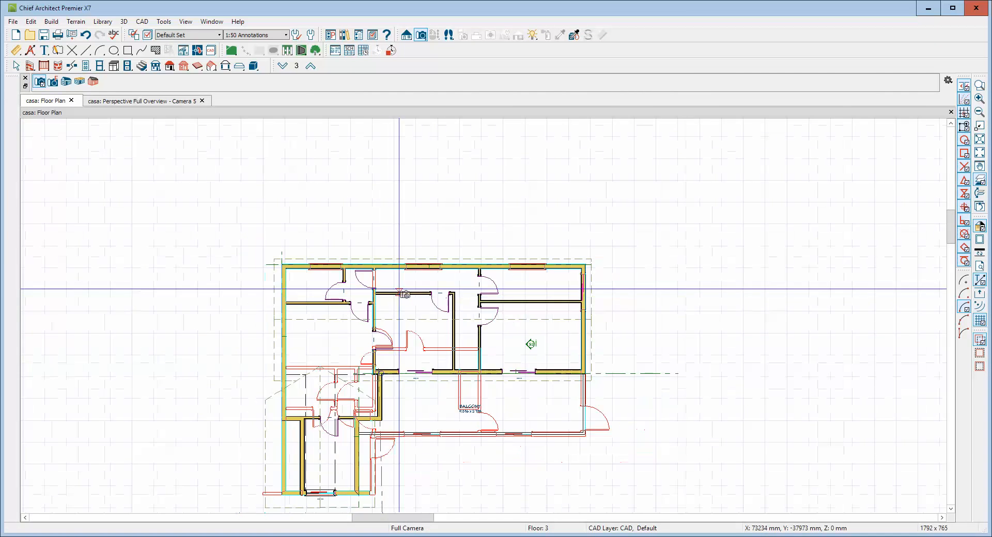
scroll(368, 483, "up", 5)
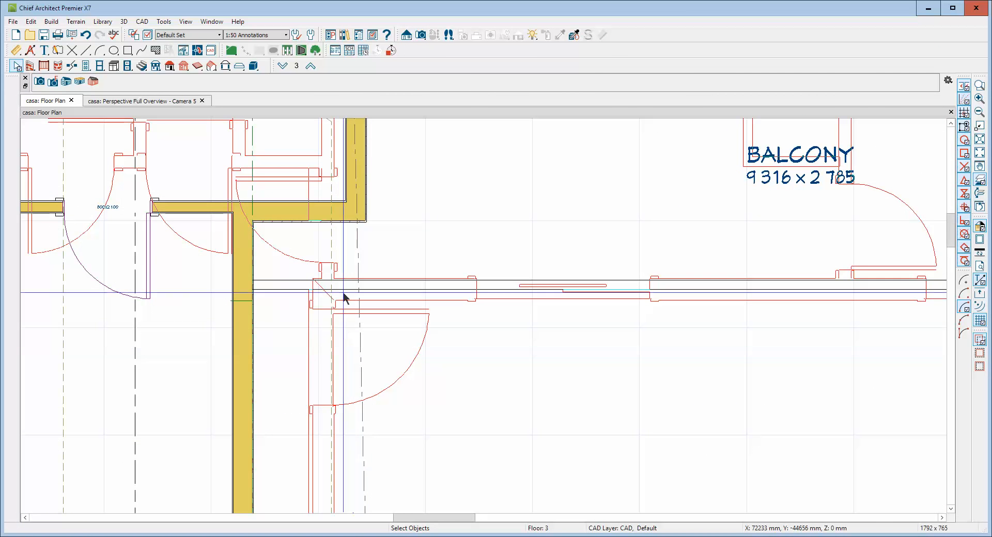
left_click_drag(358, 219, 364, 187)
left_click(351, 191)
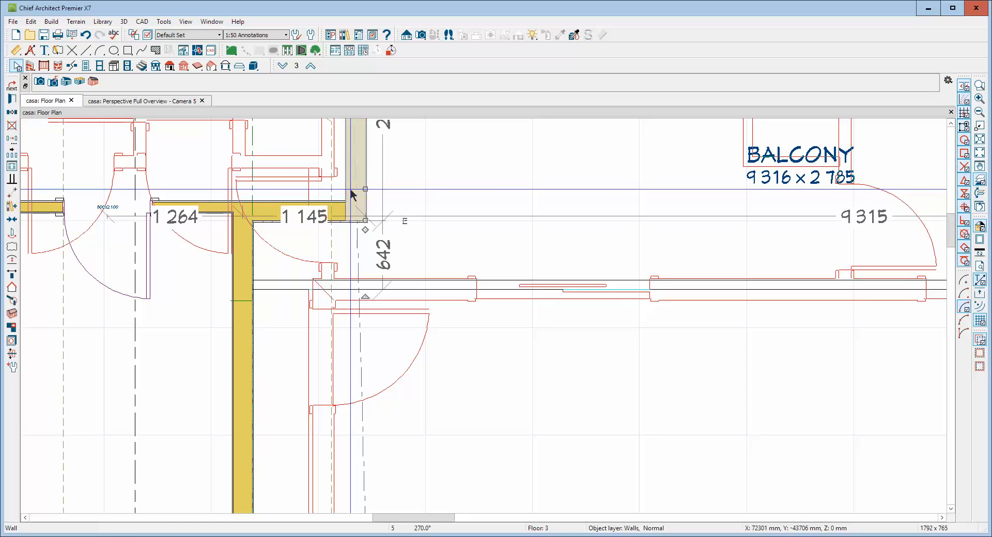
left_click_drag(364, 221, 357, 288)
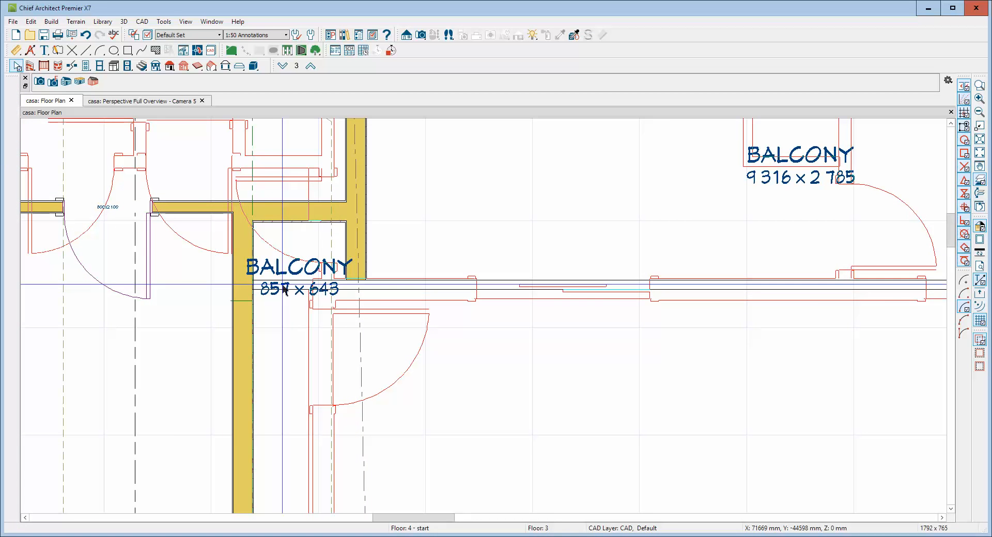
Shorten the balcony railing so it ends at the extended end wall, and check the result in the 3D view
left_click(268, 287)
left_click_drag(253, 291, 365, 291)
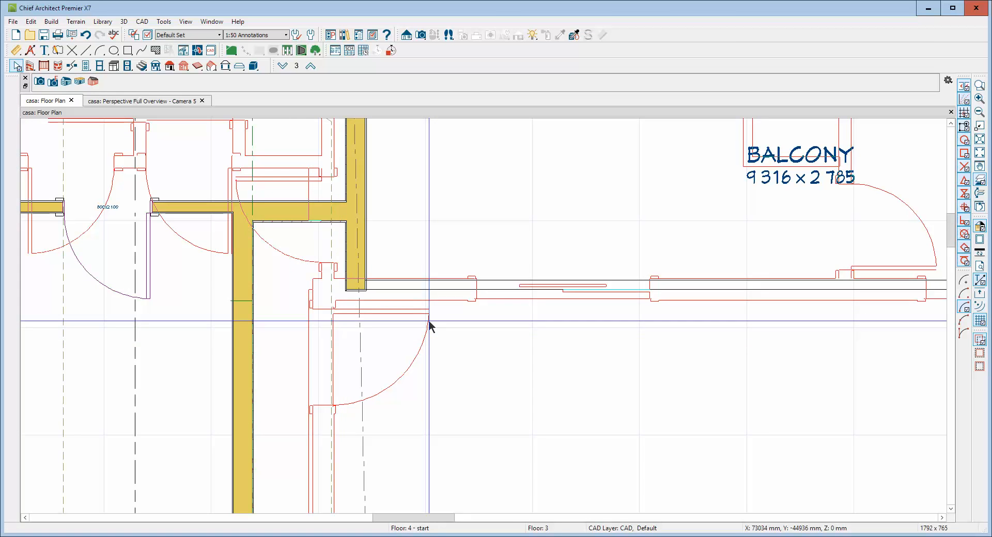
key("ctrl+Tab")
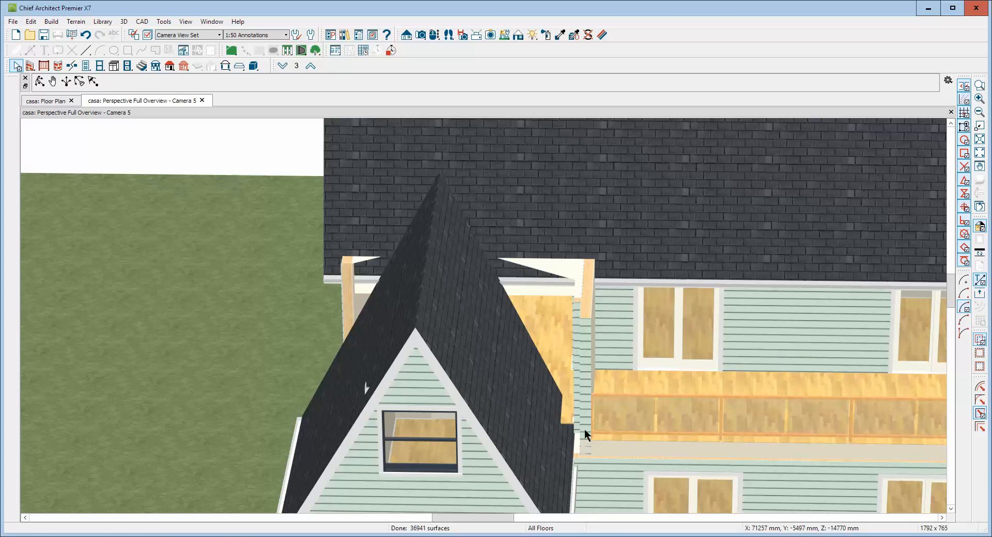
key("ctrl+Tab")
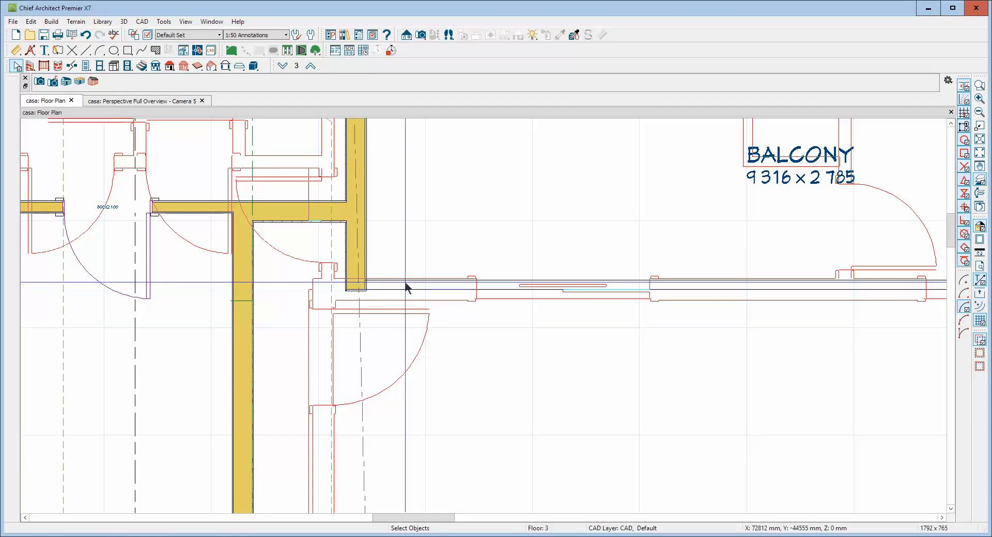
Move the balcony's end wall in plan toward the wing, and return to the 3D view
scroll(406, 285, "down", 3)
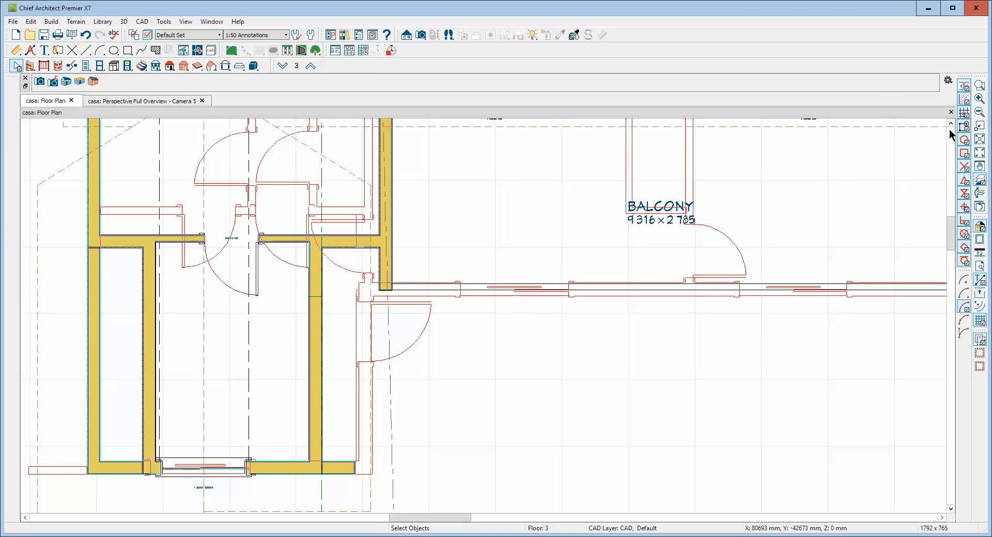
scroll(950, 127, "up", 5)
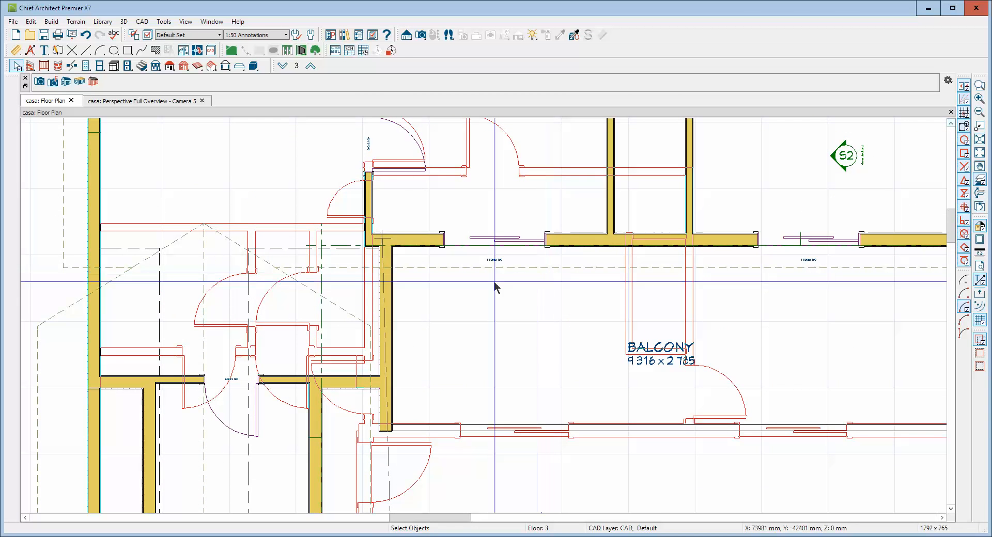
left_click(387, 341)
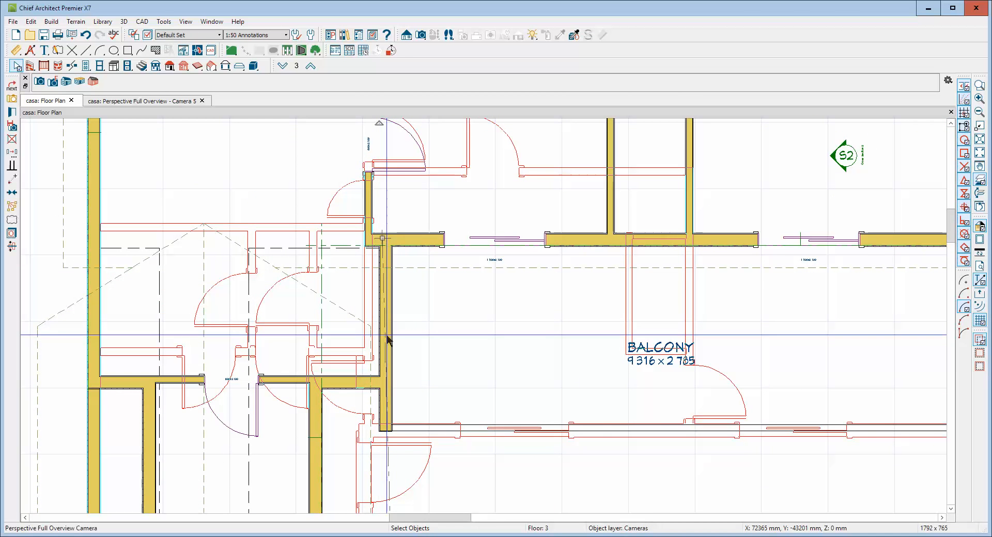
left_click(387, 338)
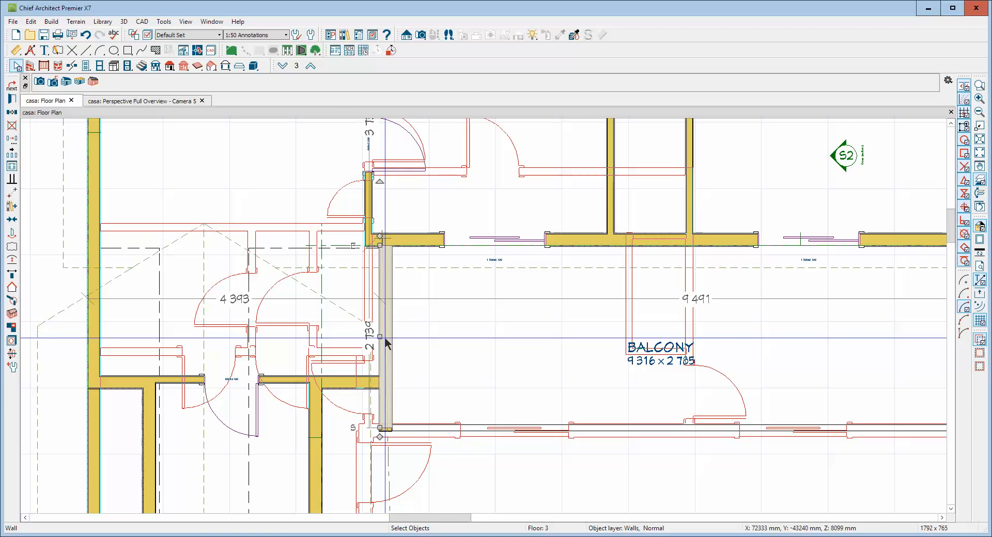
left_click_drag(380, 337, 341, 333)
key("ctrl+Tab")
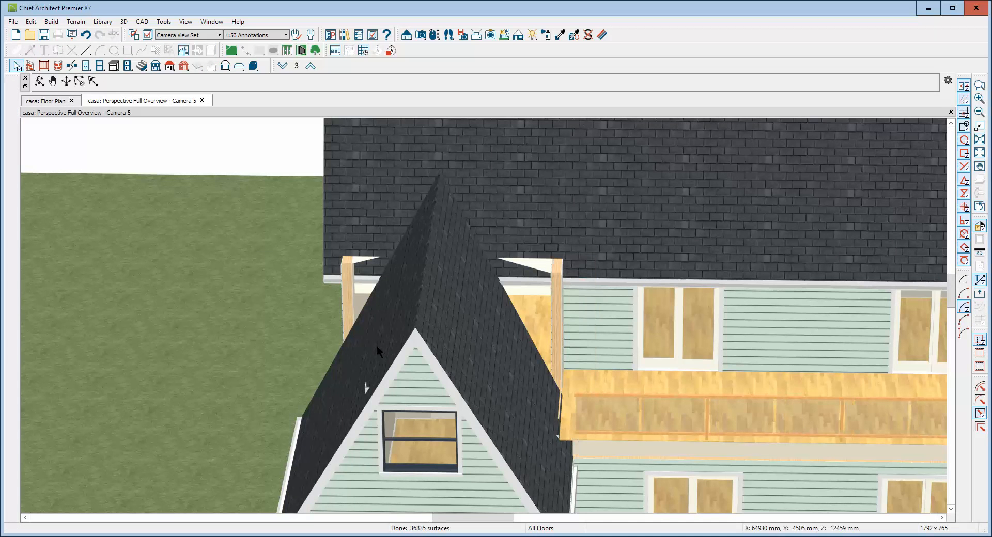
Add a break to the main roof plane's eave edge where it meets the balcony's end wall
left_click(40, 81)
left_click_drag(248, 153, 317, 187)
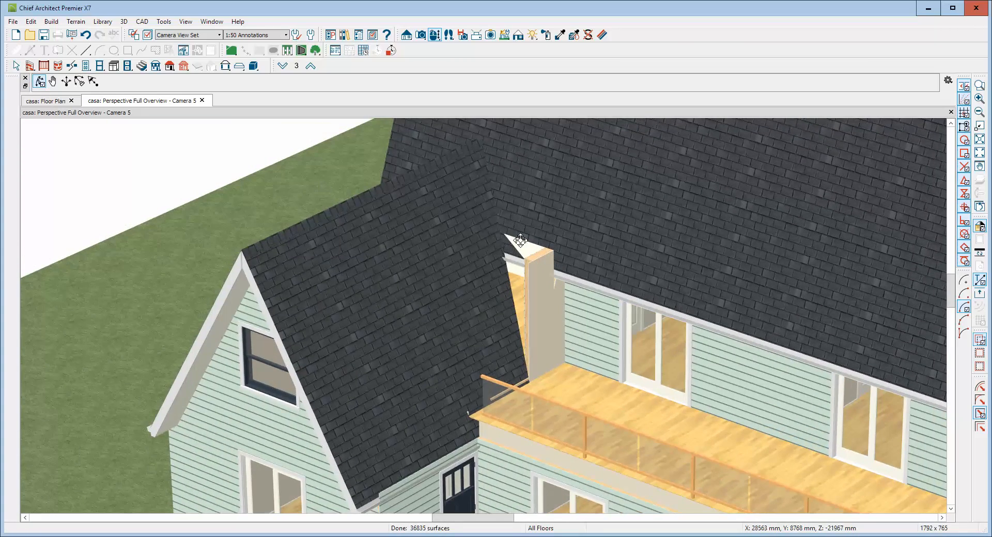
scroll(527, 250, "up", 7)
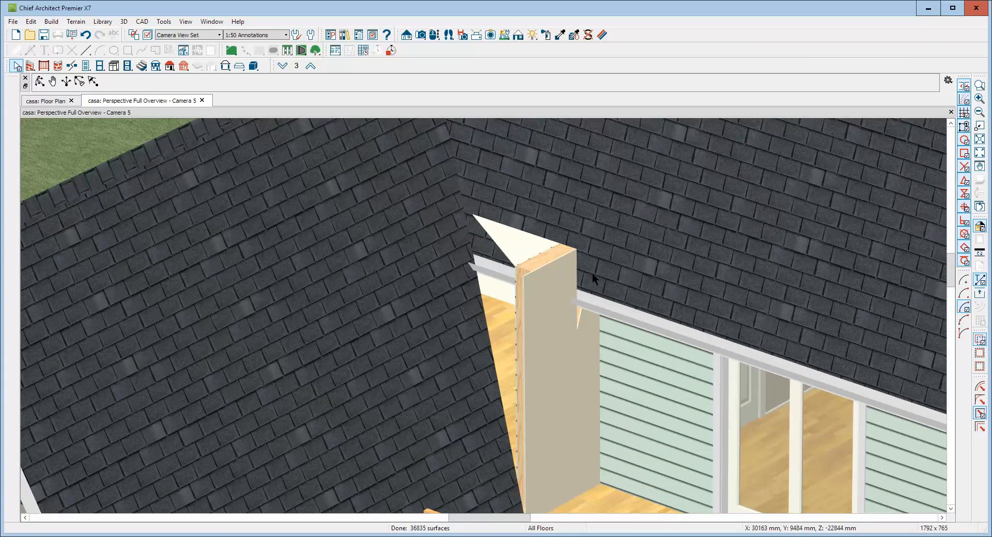
left_click(592, 273)
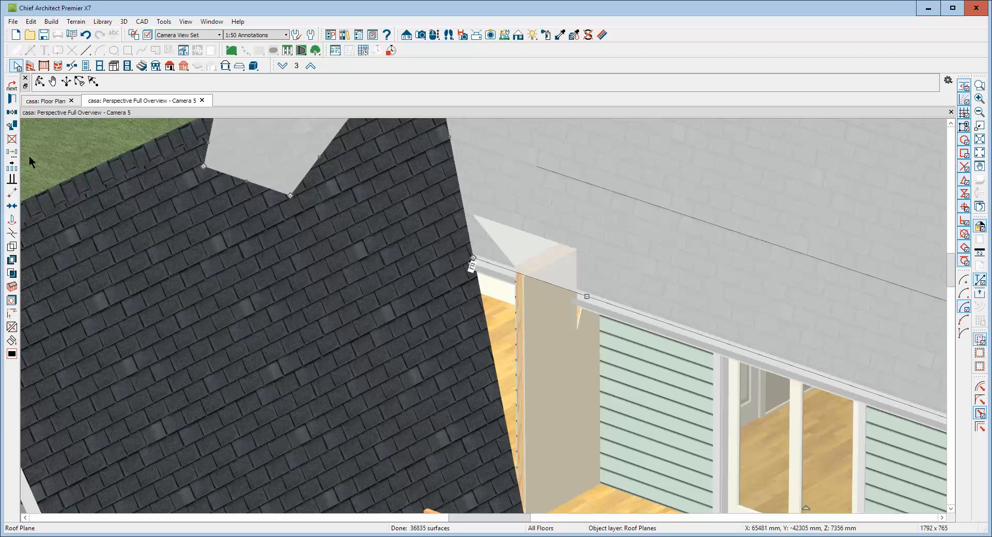
left_click(11, 235)
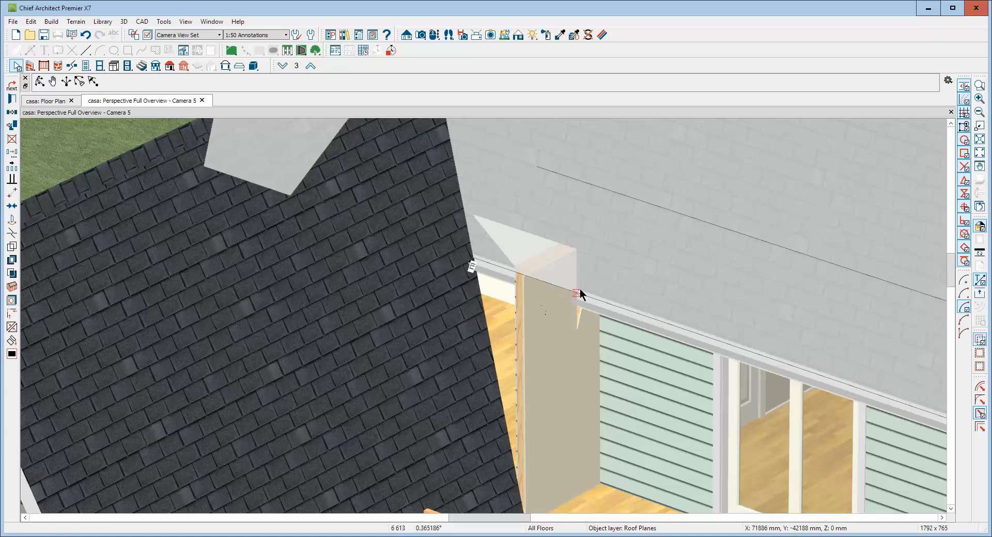
left_click(592, 294)
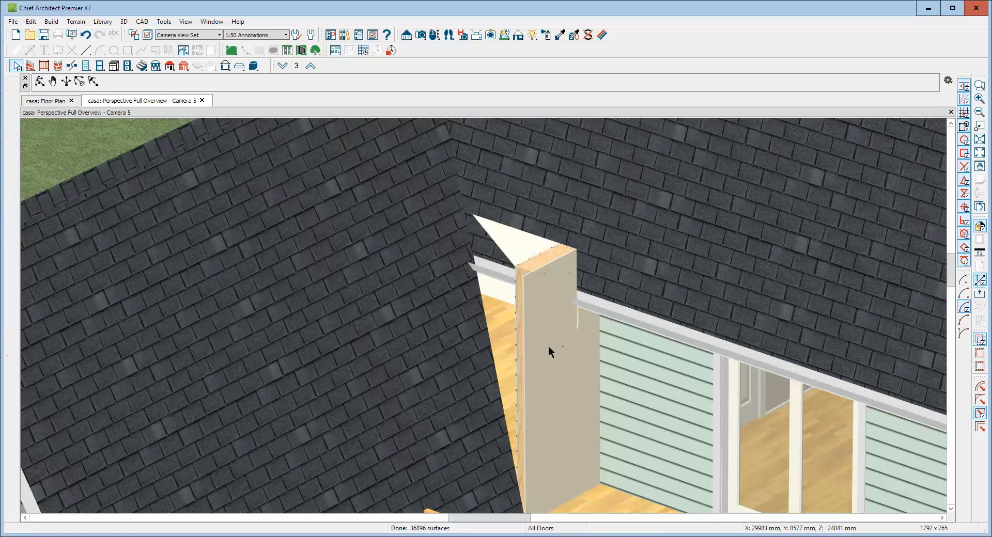
Reverse the layers of the balcony's end wall so the siding faces the balcony
left_click(544, 346)
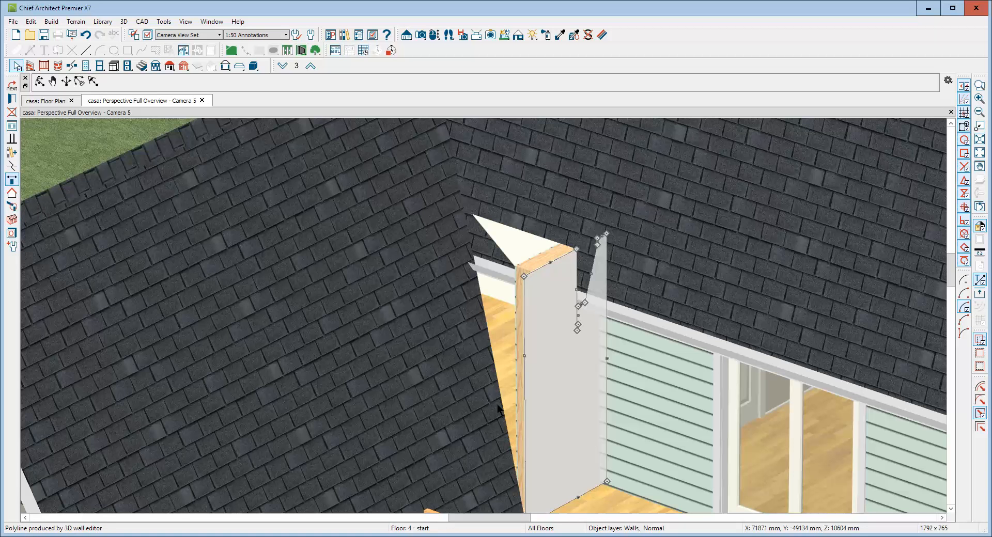
key("Escape")
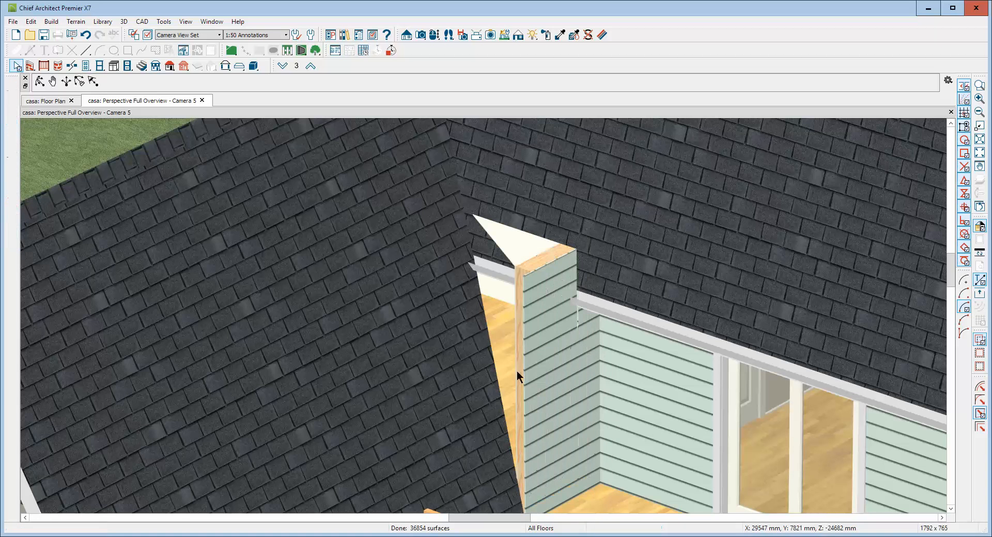
Extend the short eave segment of the main roof plane beside the wing down past the balcony's end wall to the balcony floor
left_click(570, 278)
left_click(521, 275)
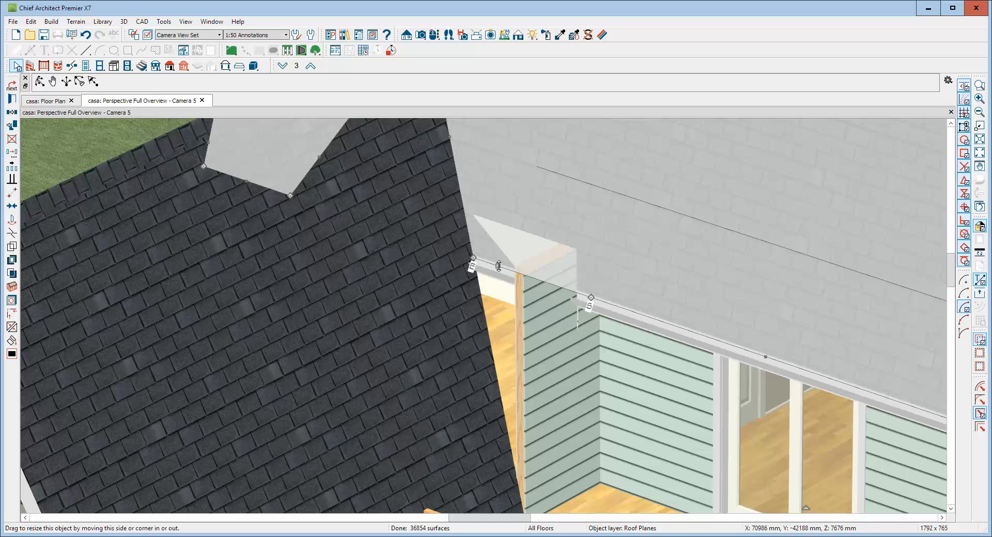
left_click_drag(497, 265, 456, 511)
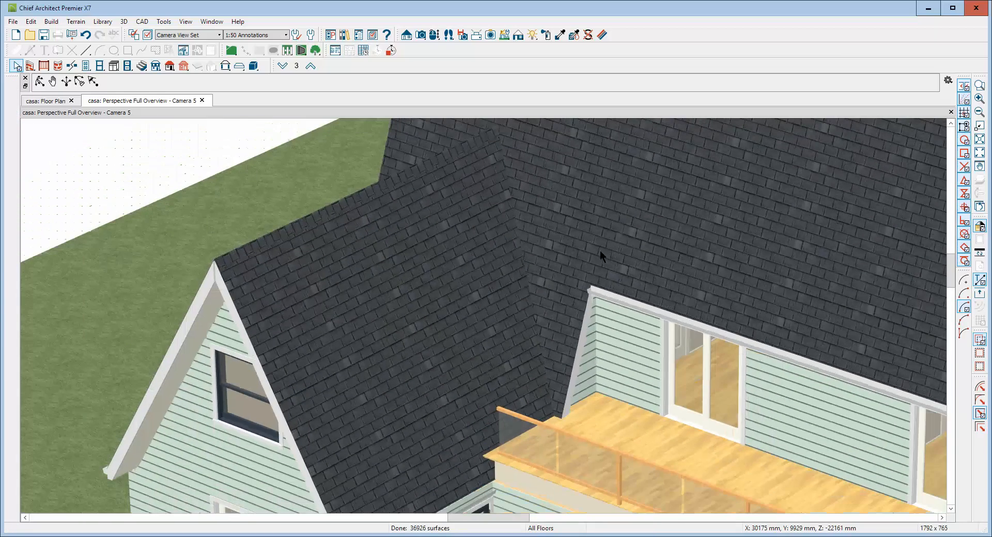
scroll(532, 393, "up", 4)
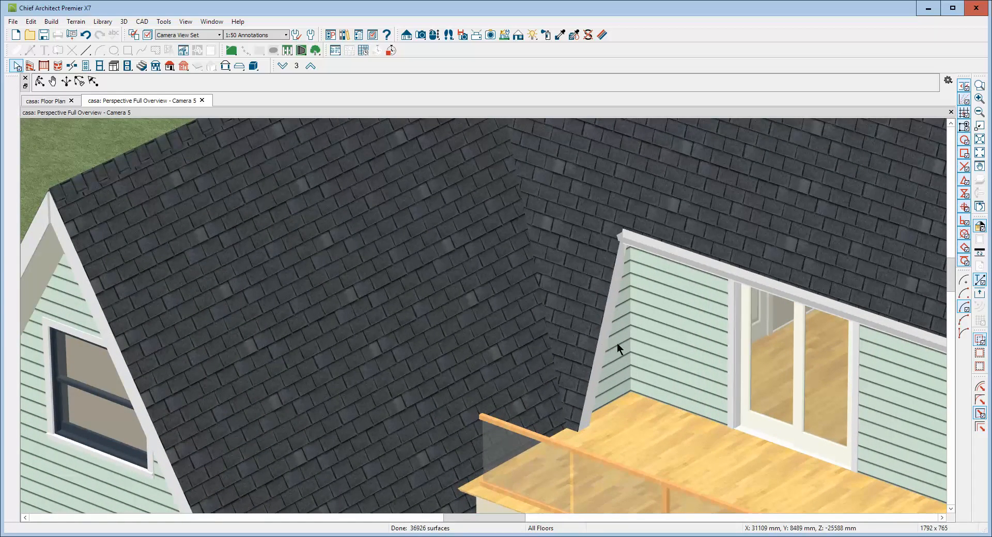
scroll(501, 368, "down", 5)
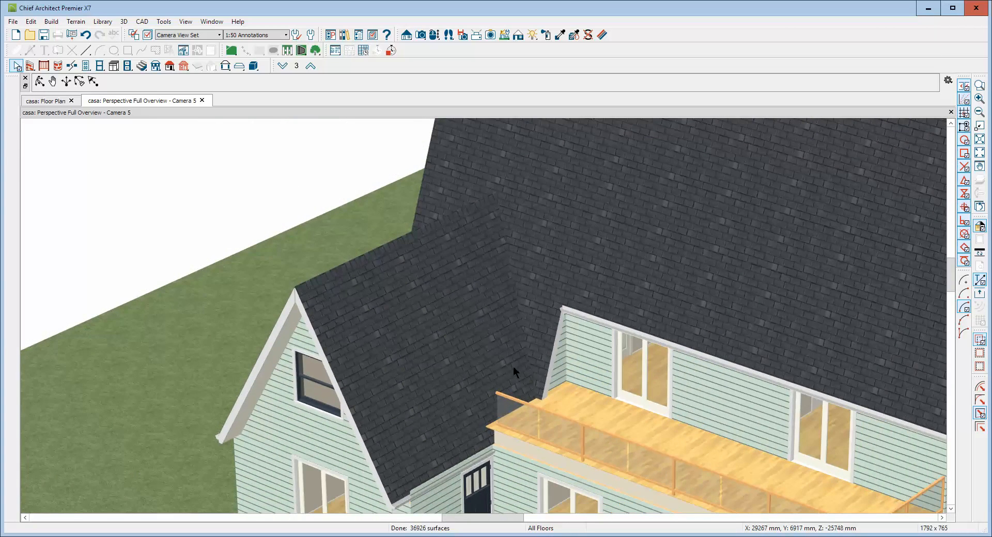
scroll(506, 366, "down", 2)
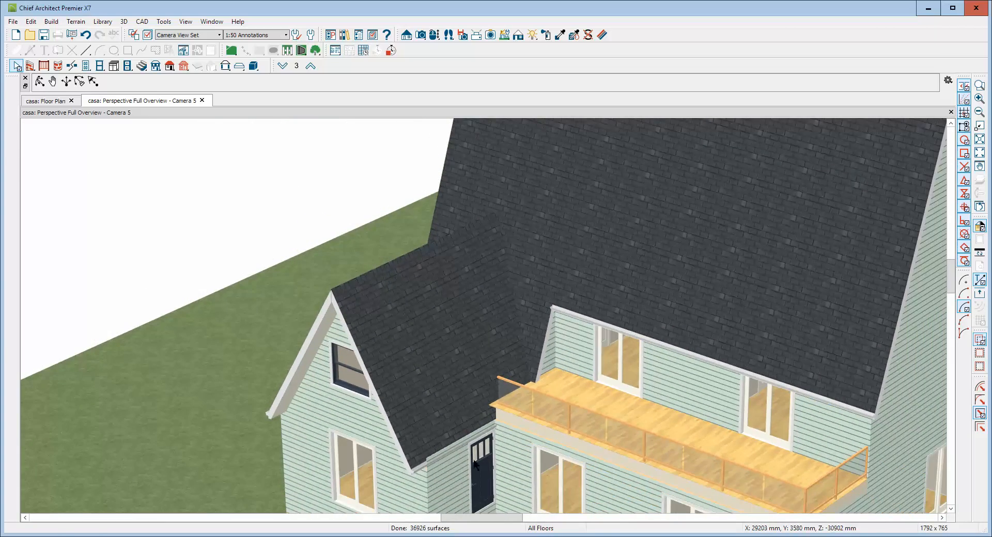
Check the structure settings of the wing wall containing the dark entrance door, without changing them
scroll(475, 463, "up", 6)
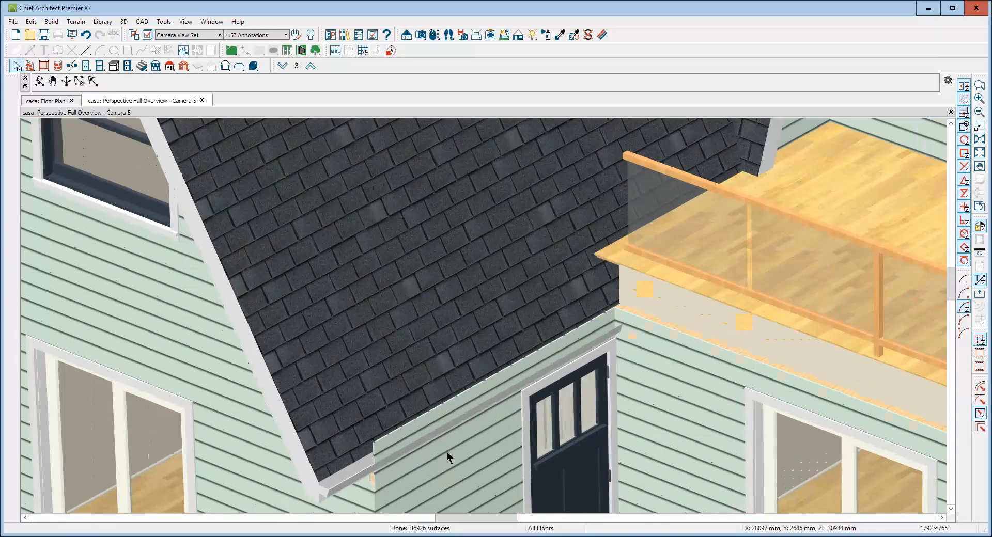
left_click(447, 452)
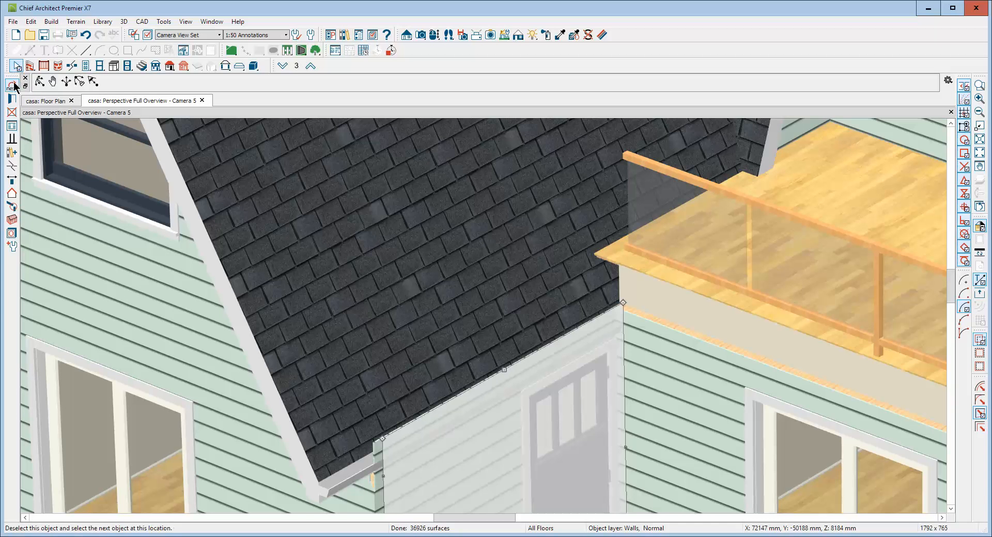
key("ctrl+e")
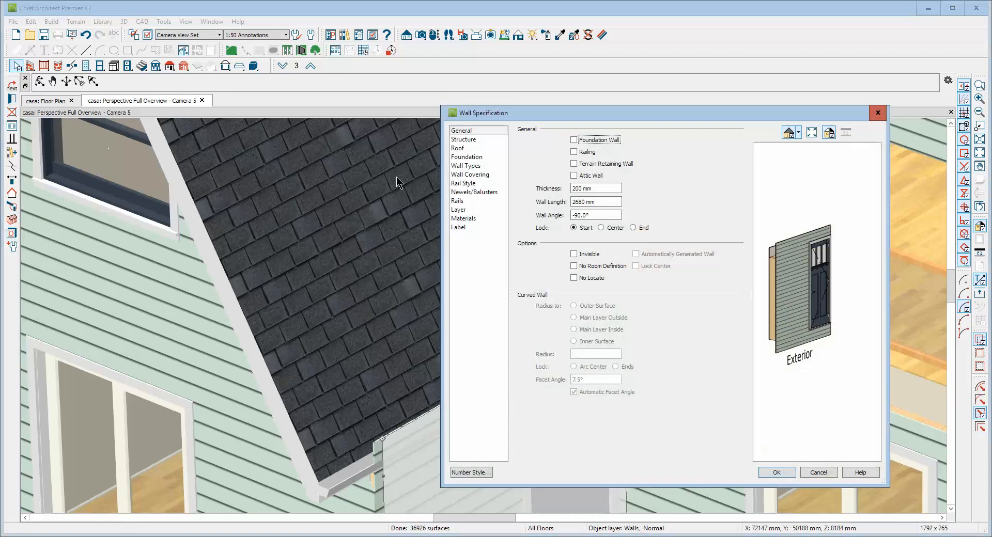
left_click(469, 140)
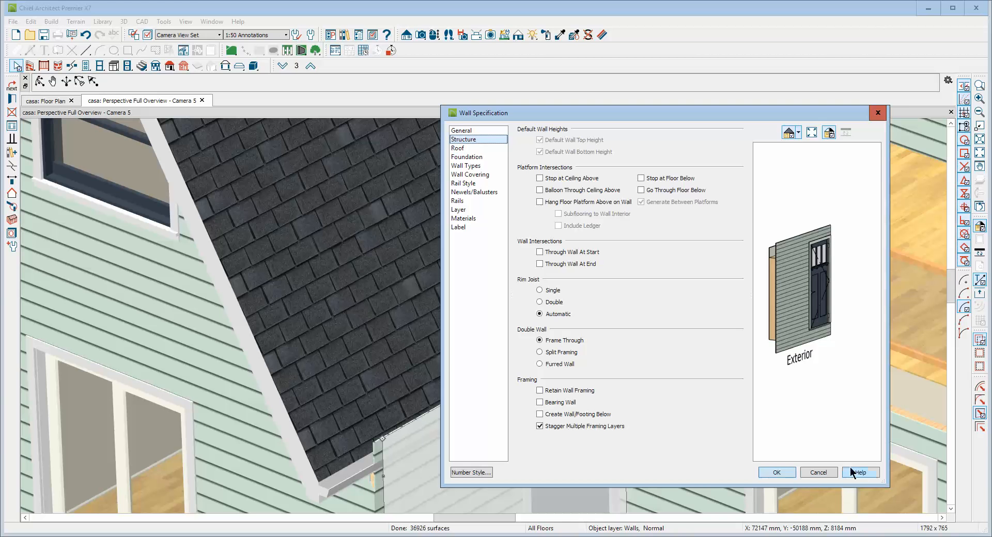
left_click(818, 472)
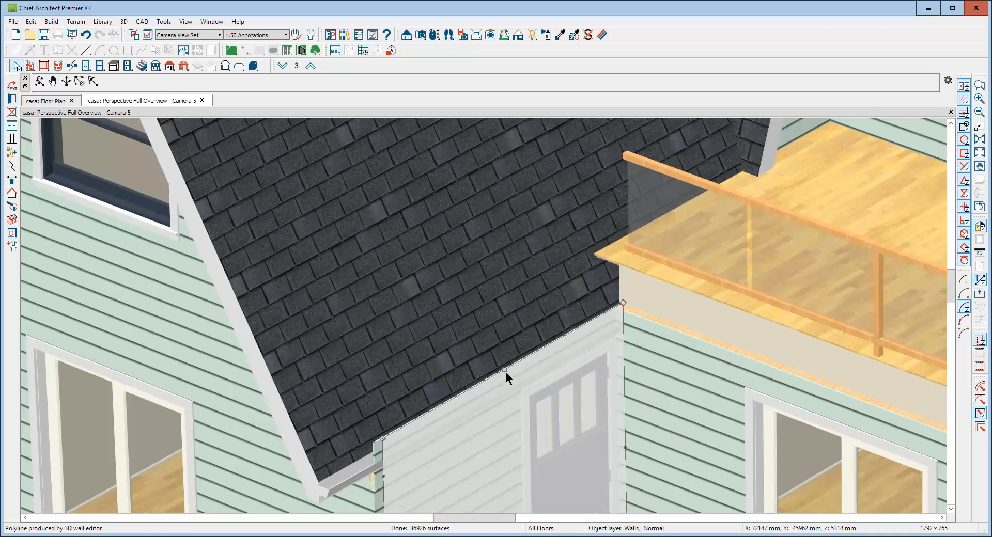
Lower the top edge of the entrance-door wall below the wing roof's eave
left_click_drag(505, 371, 501, 392)
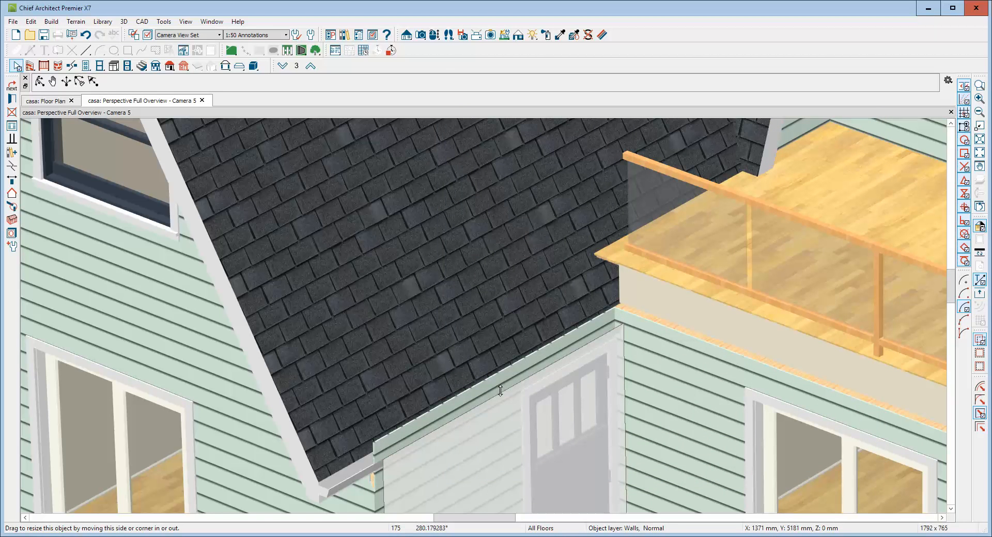
left_click_drag(481, 451, 482, 452)
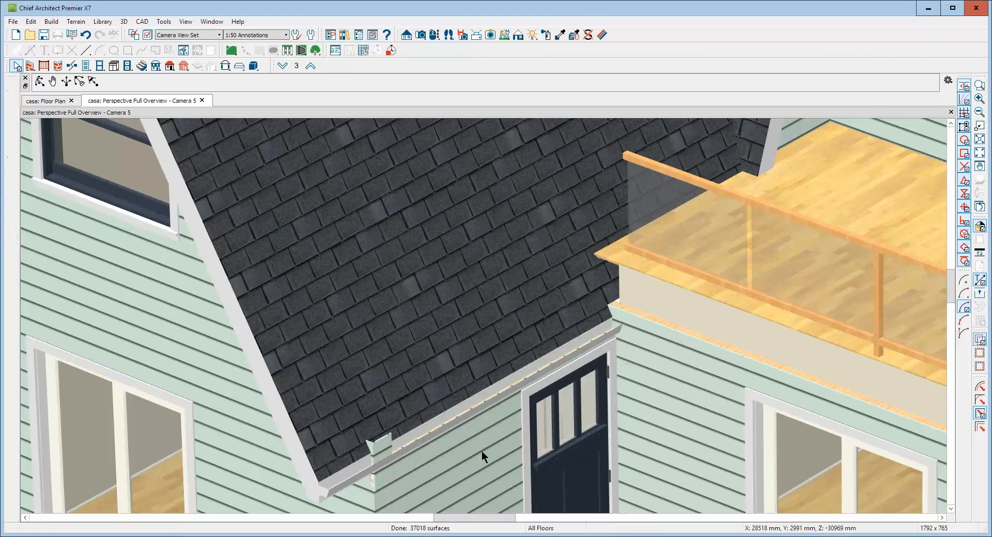
Adjust the short upper edge of the wing's front wall near the eave to remove the siding fragment poking through the roof
left_click(386, 468)
left_click(378, 442)
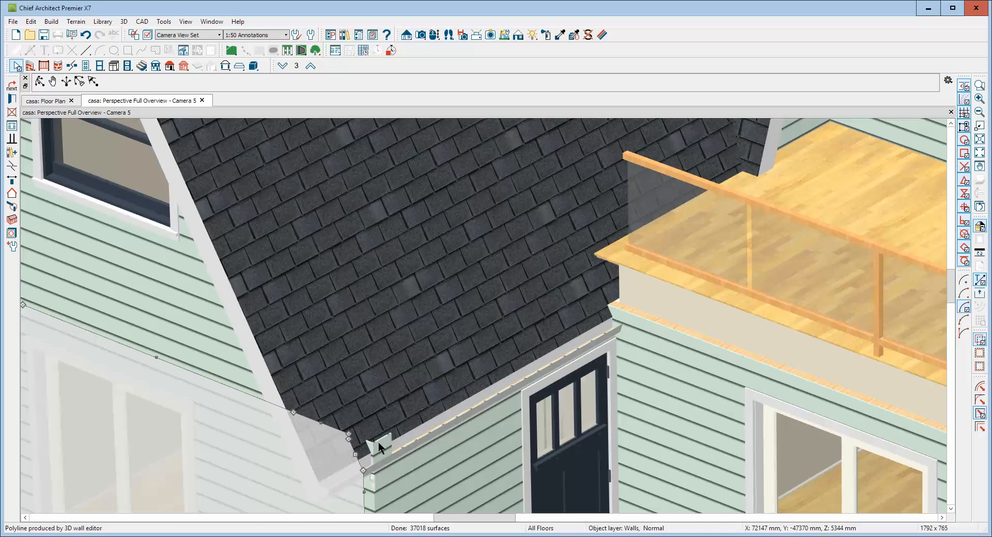
scroll(351, 451, "up", 3)
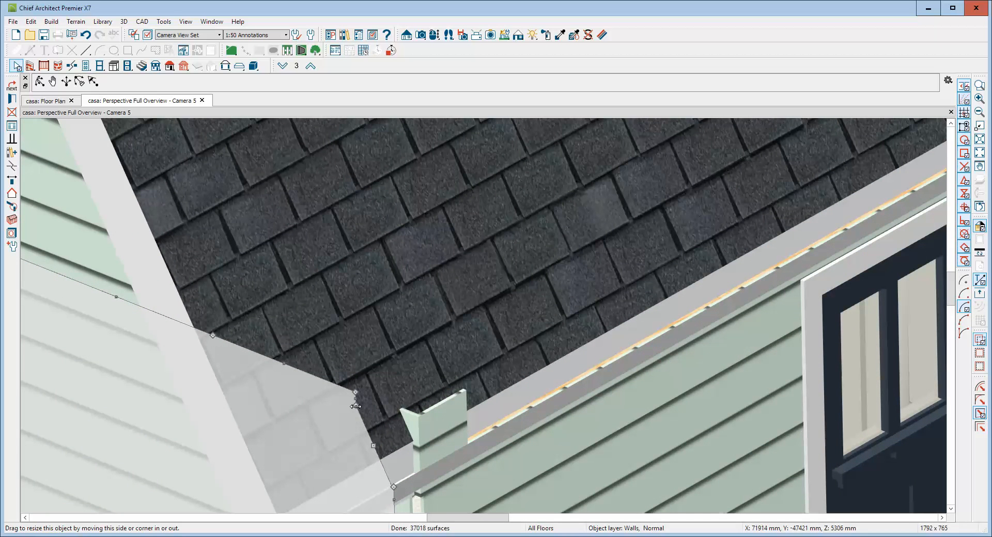
left_click_drag(355, 406, 356, 392)
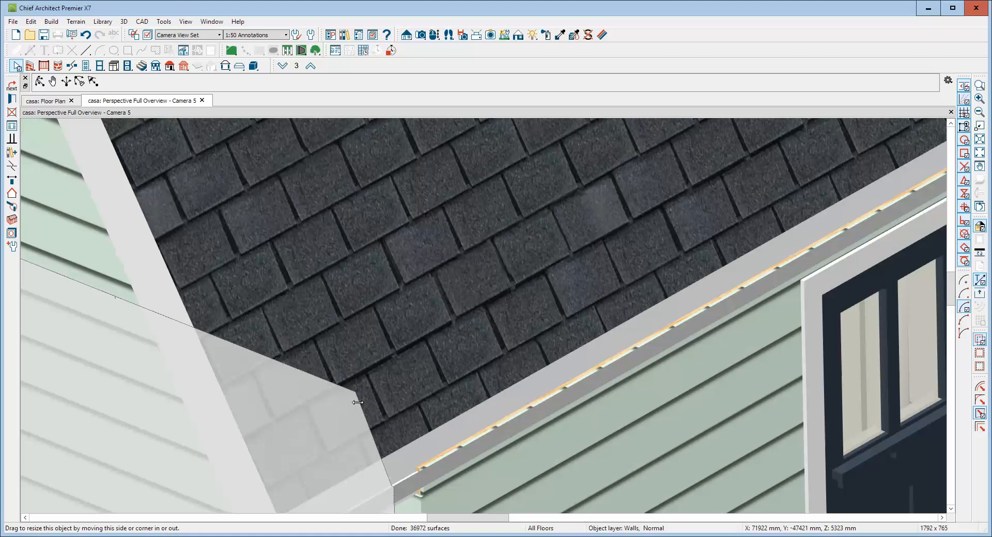
Adjust the front wall's corner near the eave and the top edge of the adjoining entrance-door wall to stay below the wing roof
left_click_drag(359, 402, 350, 403)
left_click_drag(432, 466, 431, 466)
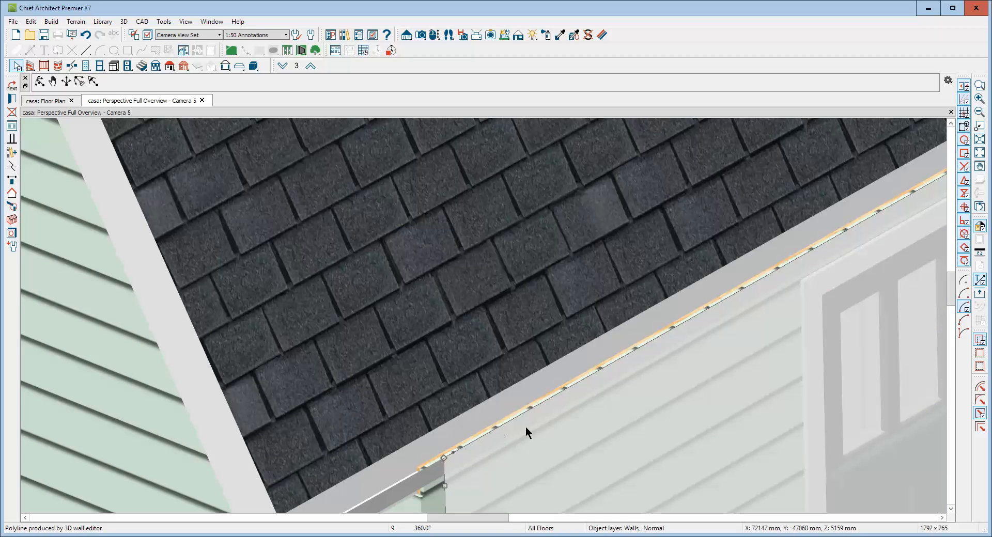
left_click_drag(453, 452, 488, 476)
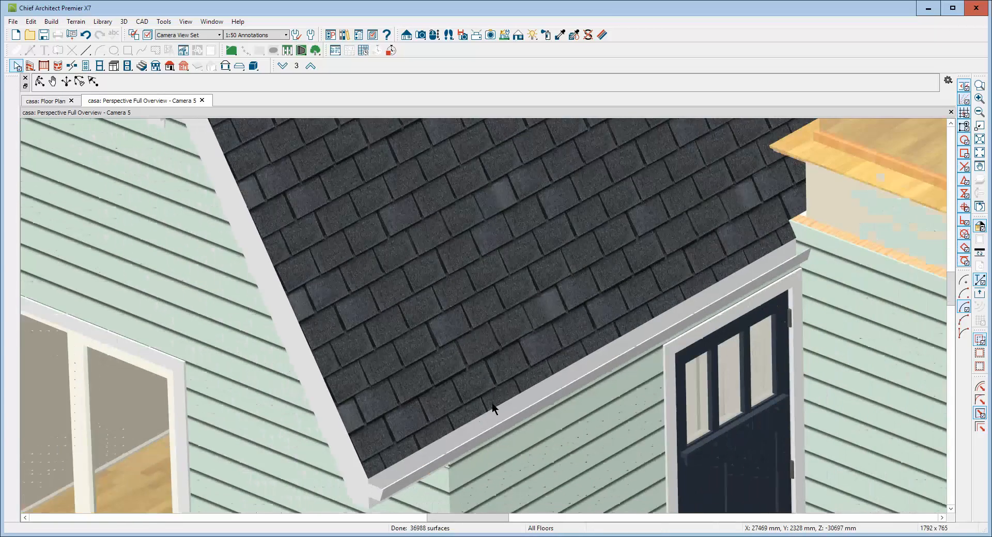
Pull the front edge of the wing roof plane on the side away from the balcony back flush with the gable wall's outer face
scroll(493, 408, "down", 2)
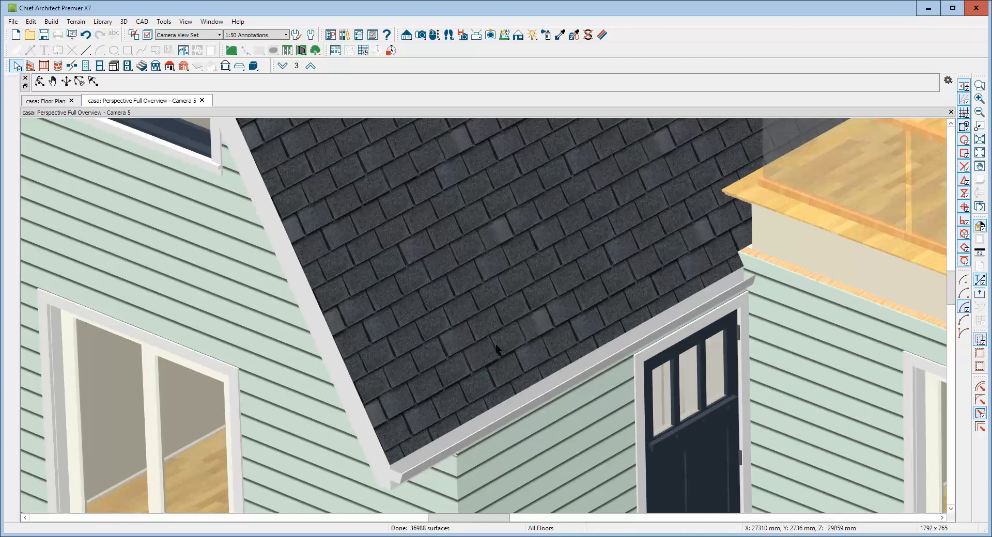
scroll(509, 325, "down", 4)
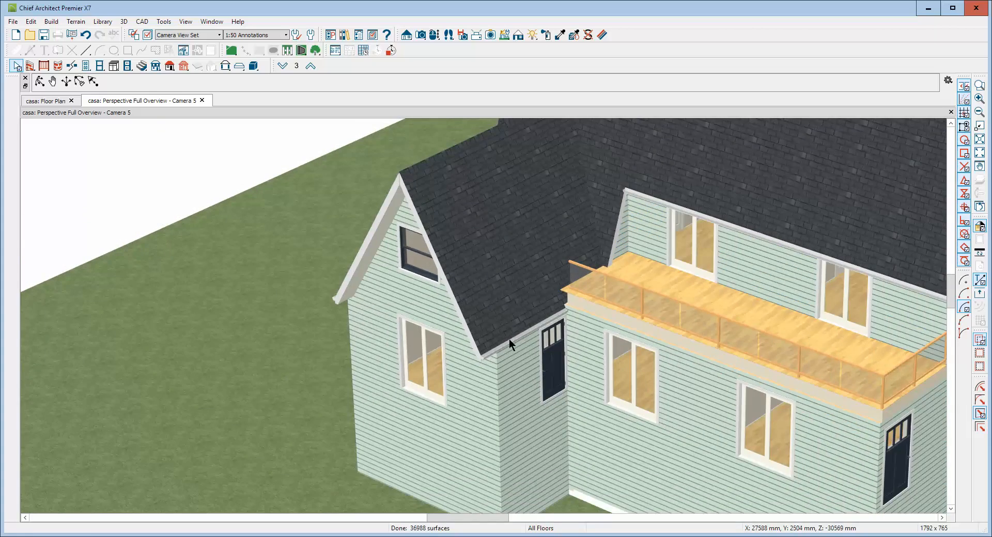
scroll(510, 339, "down", 2)
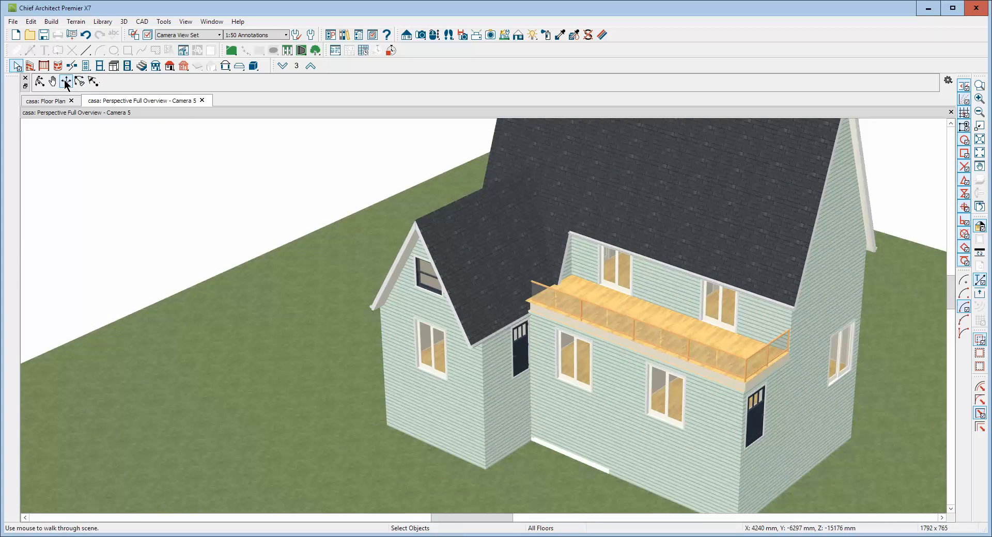
left_click(40, 83)
left_click_drag(626, 248, 17, 241)
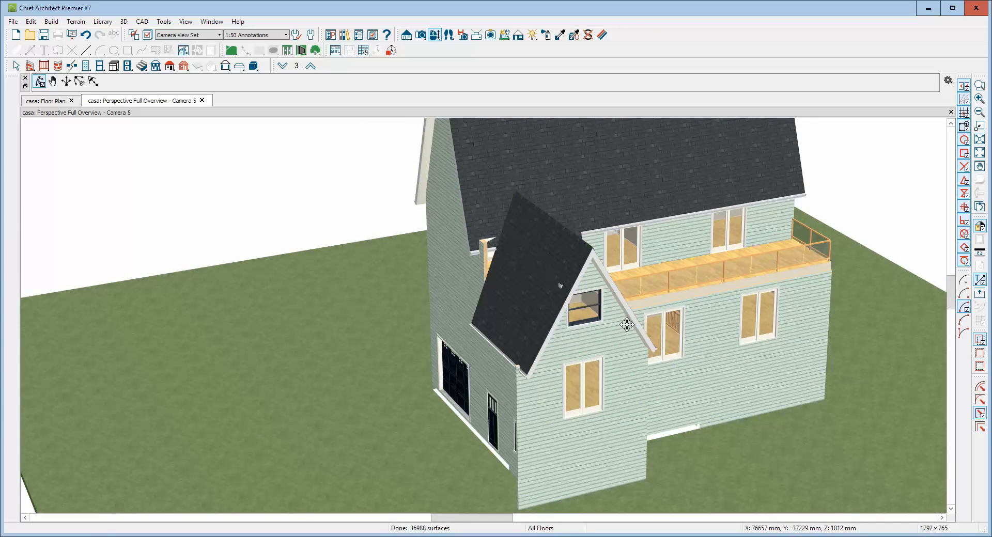
scroll(615, 316, "up", 2)
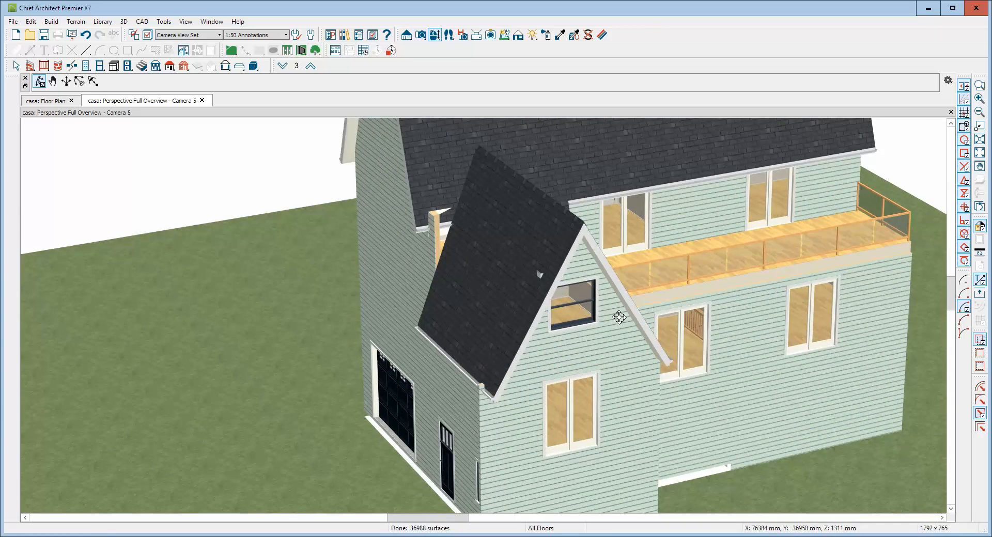
scroll(581, 338, "up", 1)
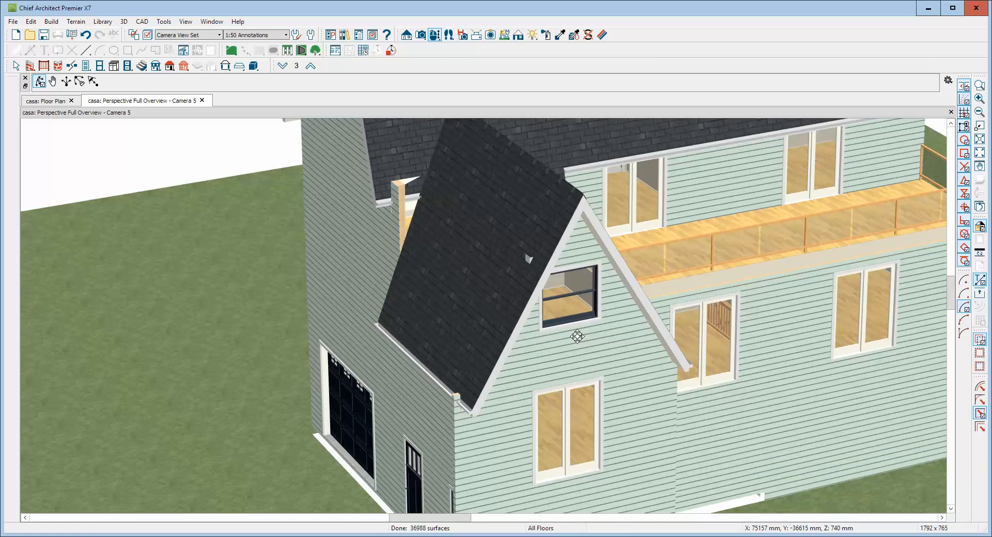
key("ctrl+Tab")
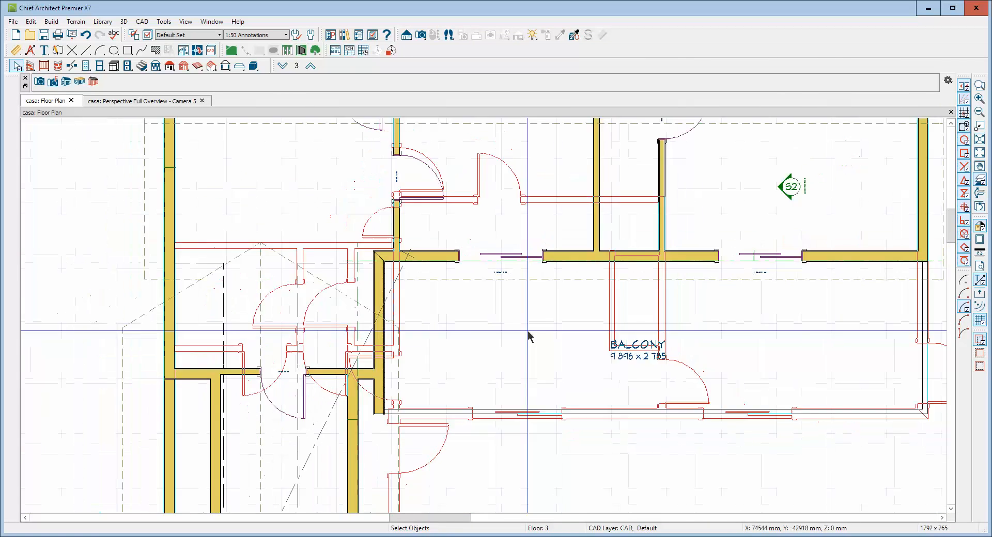
scroll(528, 336, "down", 4)
scroll(445, 408, "up", 4)
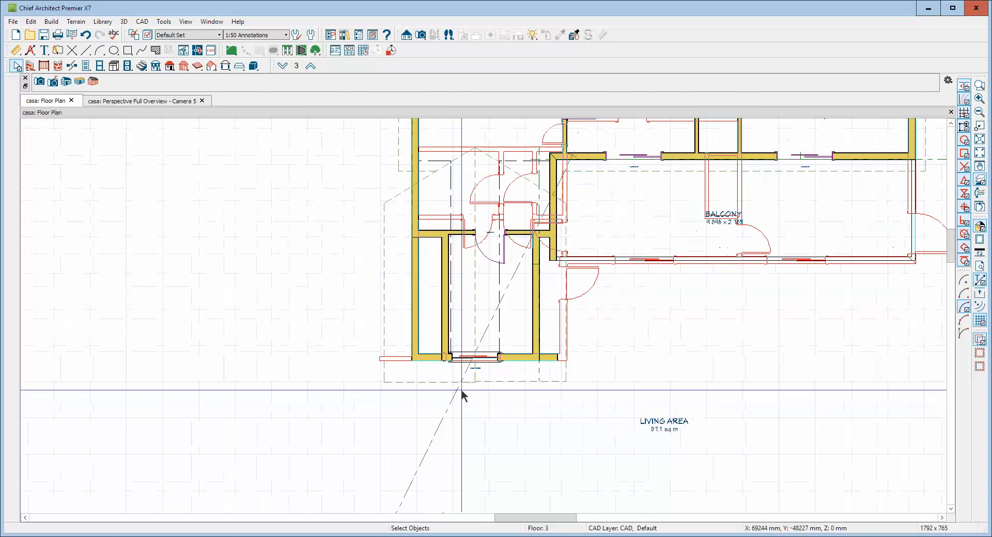
scroll(463, 395, "up", 2)
left_click(442, 379)
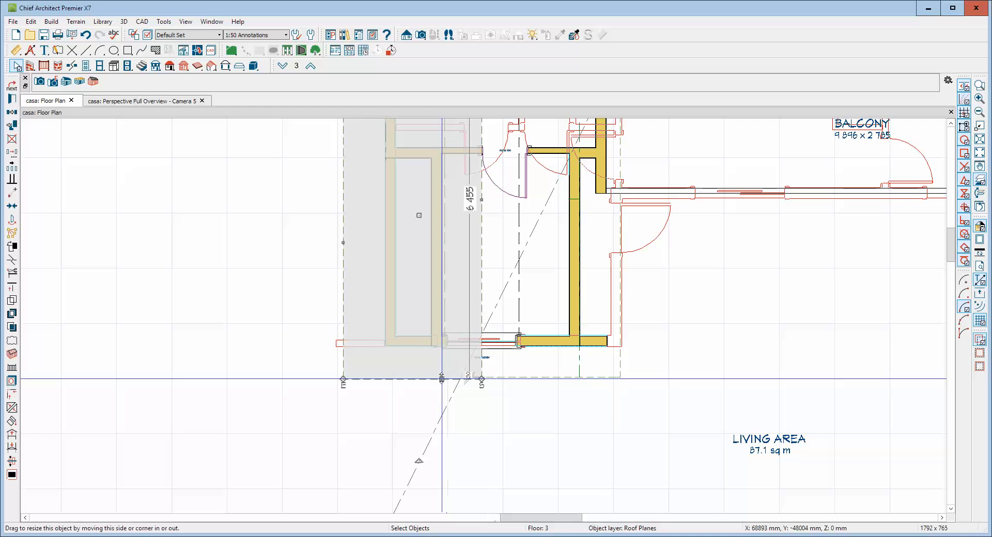
left_click_drag(442, 378, 423, 347)
key("Escape")
left_click(427, 380)
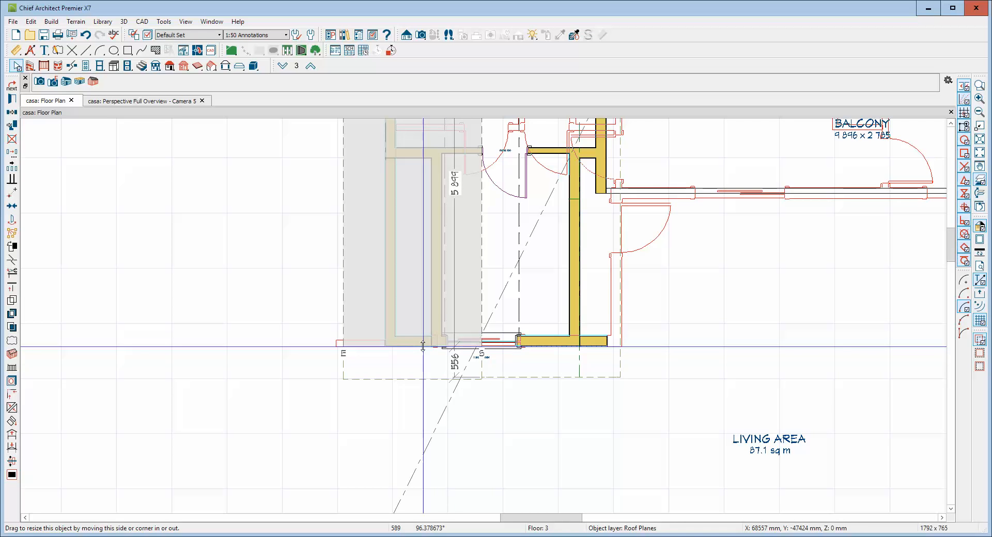
Pull the front edge of the balcony-side wing roof plane back to match and view the gable in 3D
left_click(516, 379)
left_click_drag(516, 377, 471, 348)
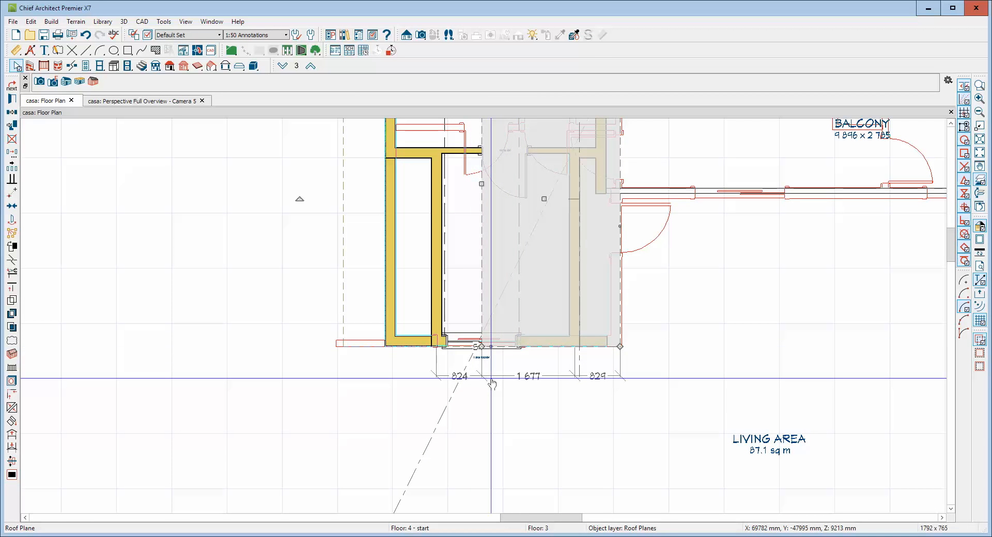
key("ctrl+Tab")
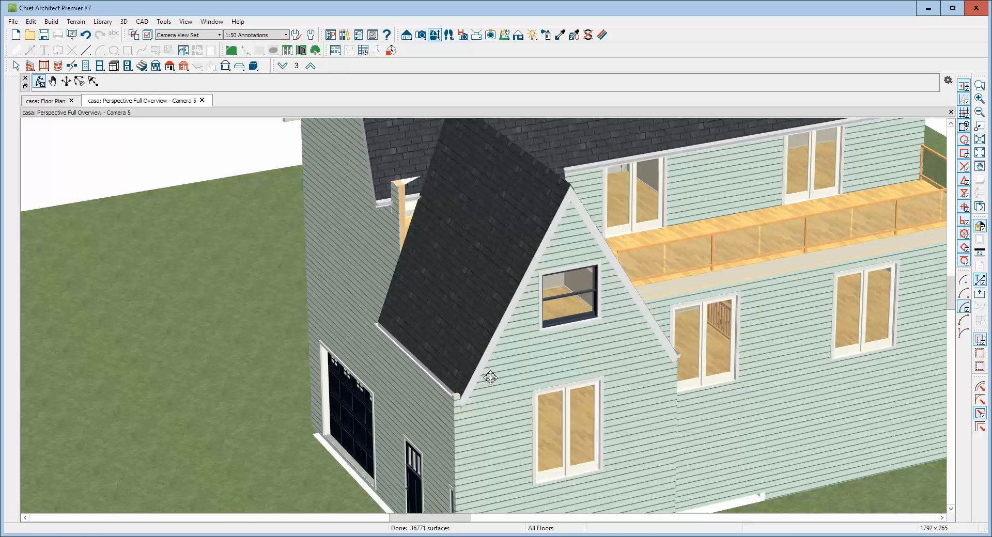
Paint the gable's attic wall around the window and its small balcony-side triangle with Asphalt Roofing, accepting retention of the generated walls
key("space")
left_click(521, 353)
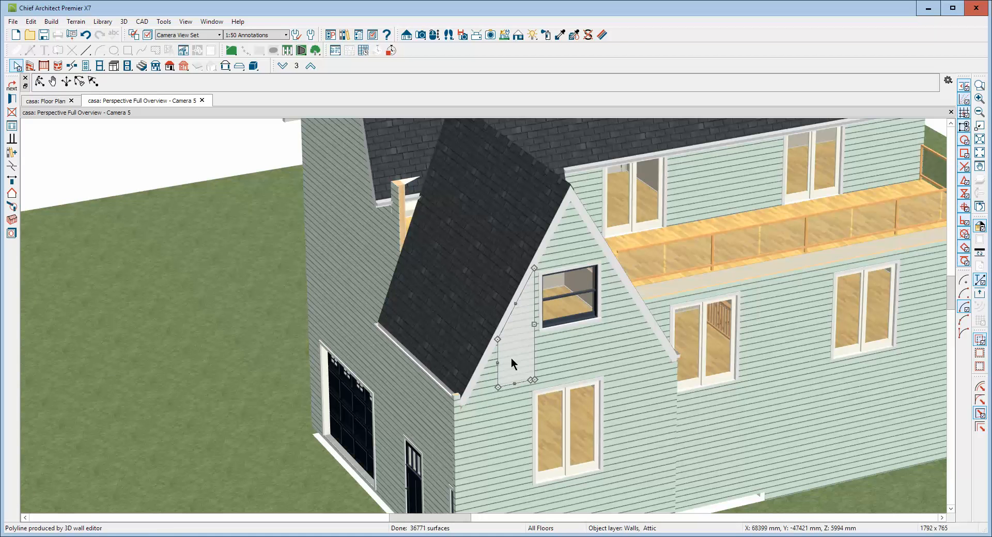
key("Escape")
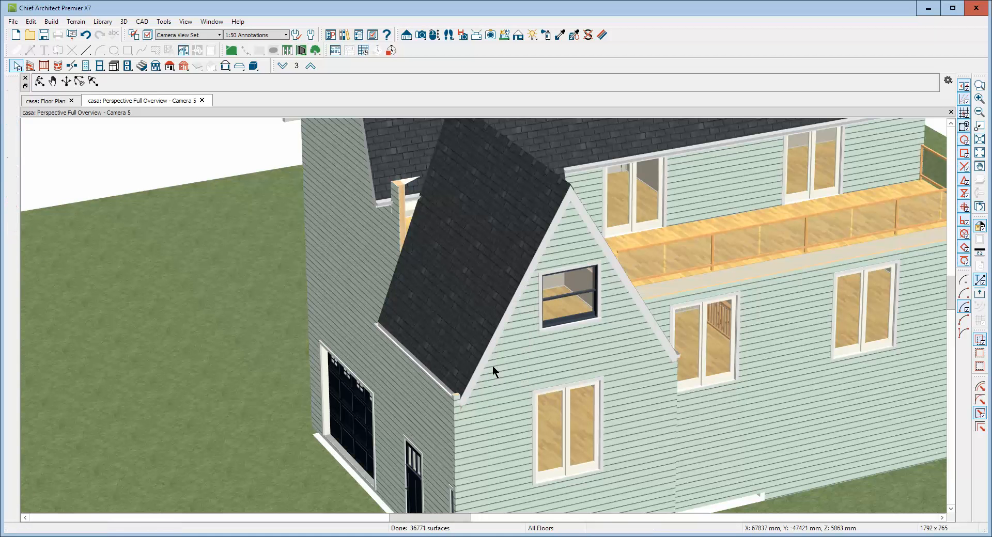
left_click(644, 339)
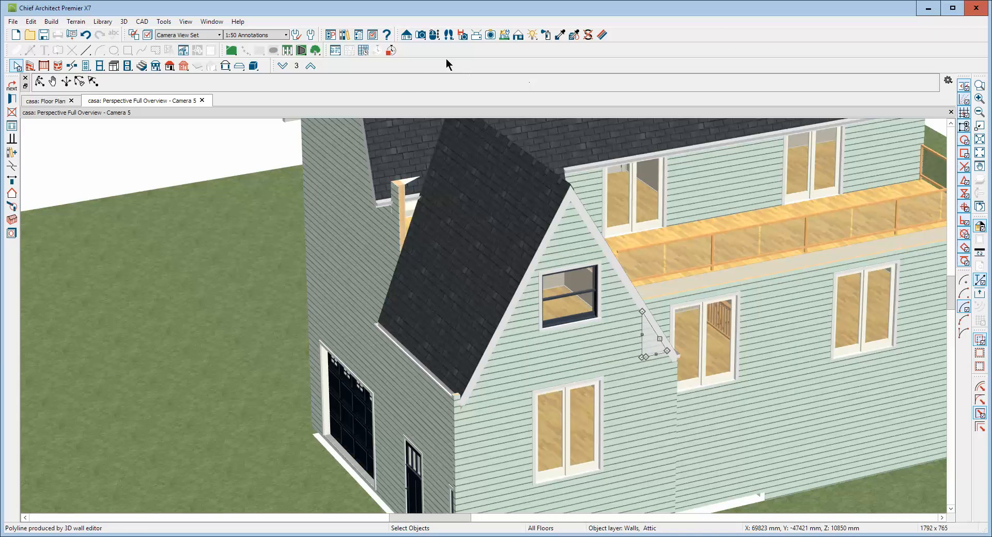
left_click(560, 35)
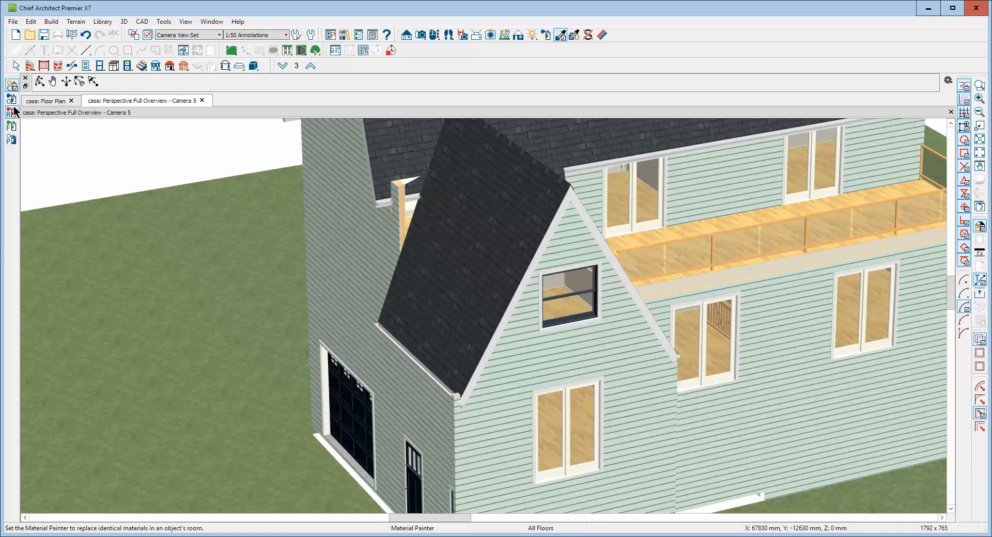
left_click(659, 344)
left_click(559, 293)
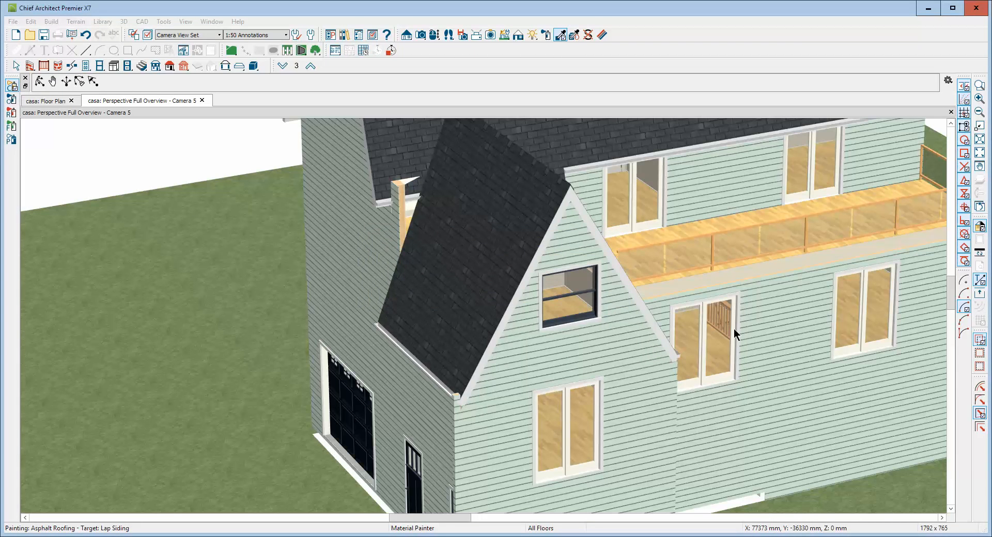
left_click(623, 339)
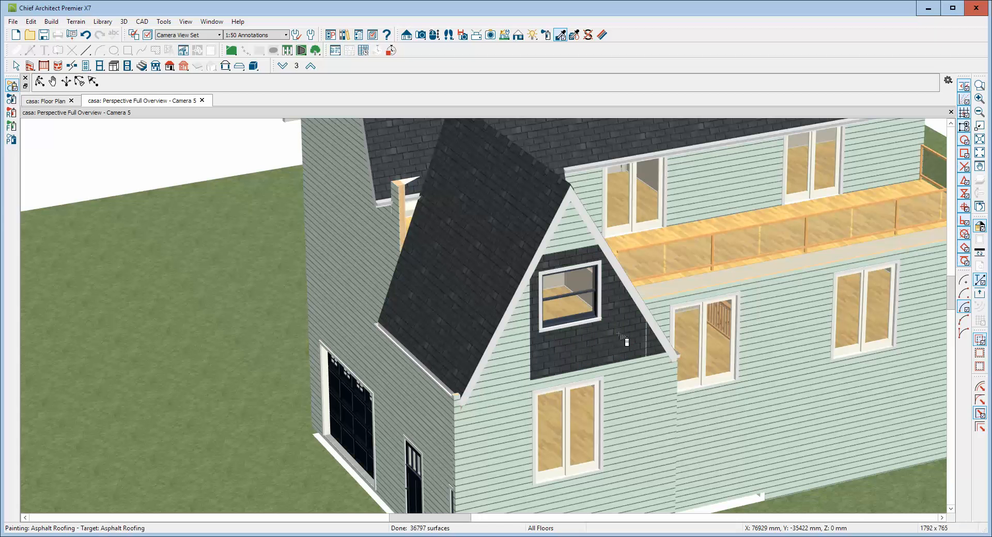
Paint the gable's peak and the attic wall piece beside the window with Asphalt Roofing, accepting retention of the generated walls
left_click(569, 238)
left_click(558, 292)
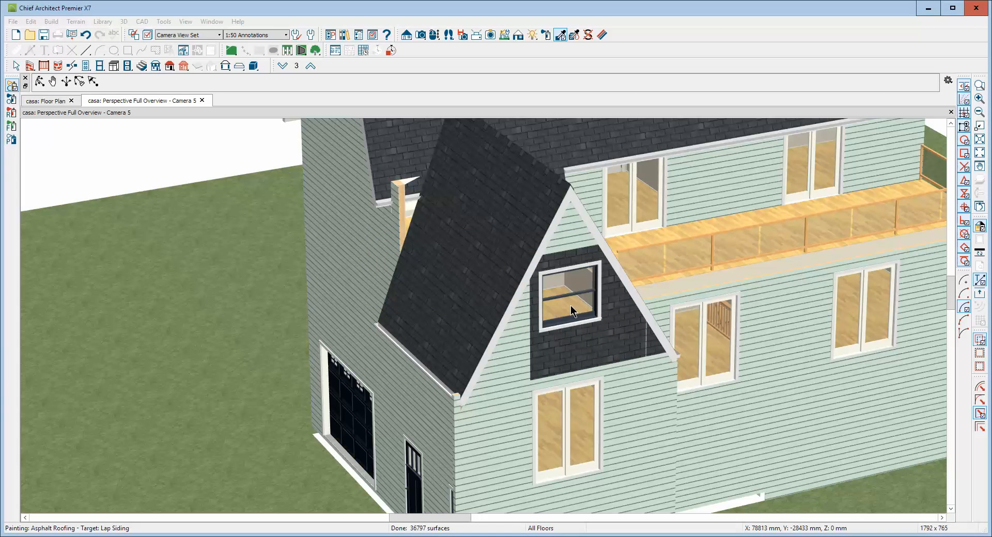
left_click(523, 342)
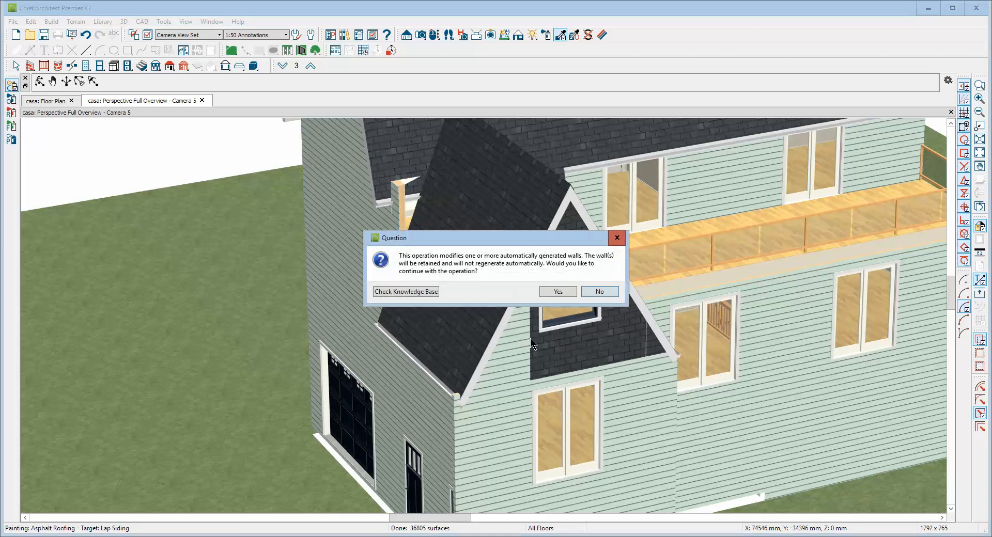
left_click(554, 290)
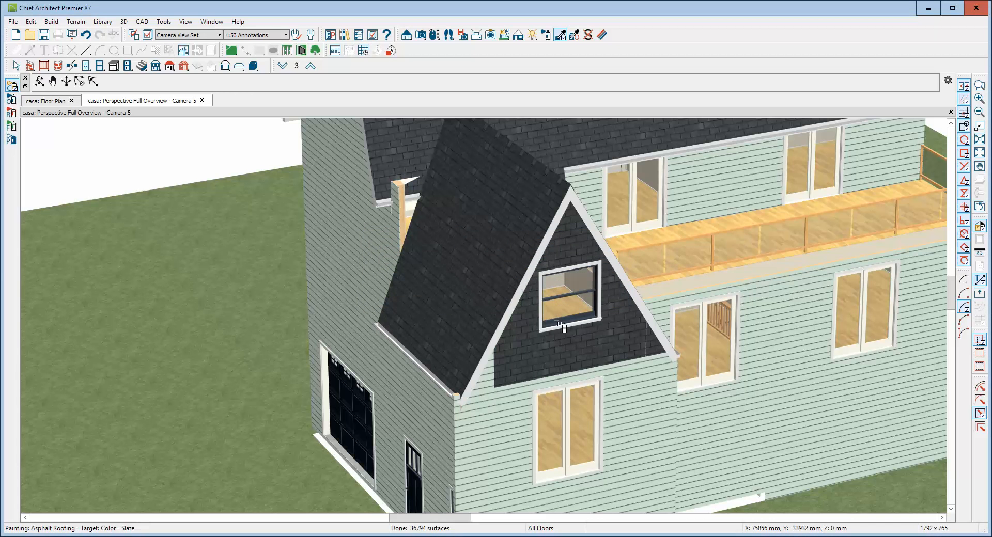
Reshape the sloped top of the narrow wall at the gable's outer corner, lowering it to the base line of the dark gable cladding
key("space")
left_click(500, 381)
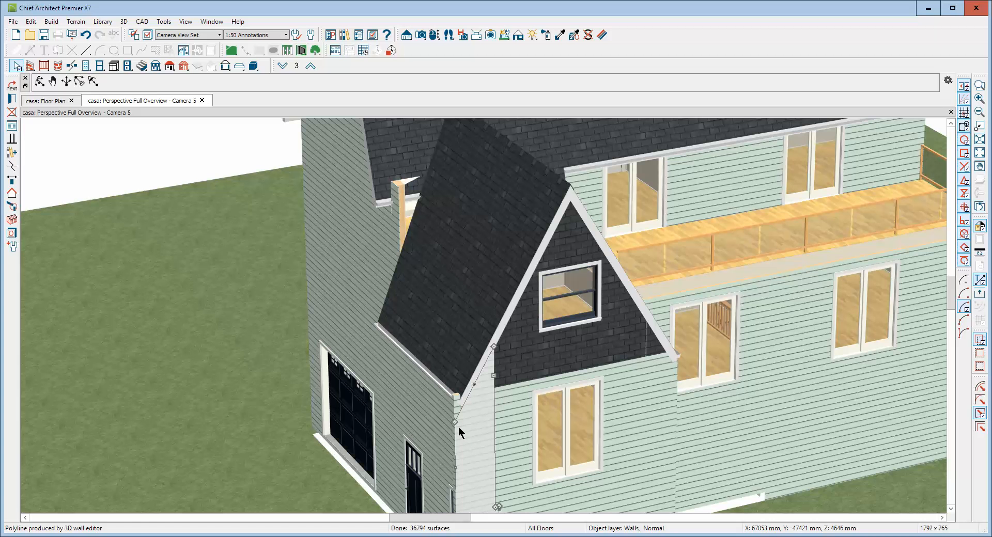
left_click_drag(457, 424, 456, 406)
left_click_drag(493, 353, 502, 393)
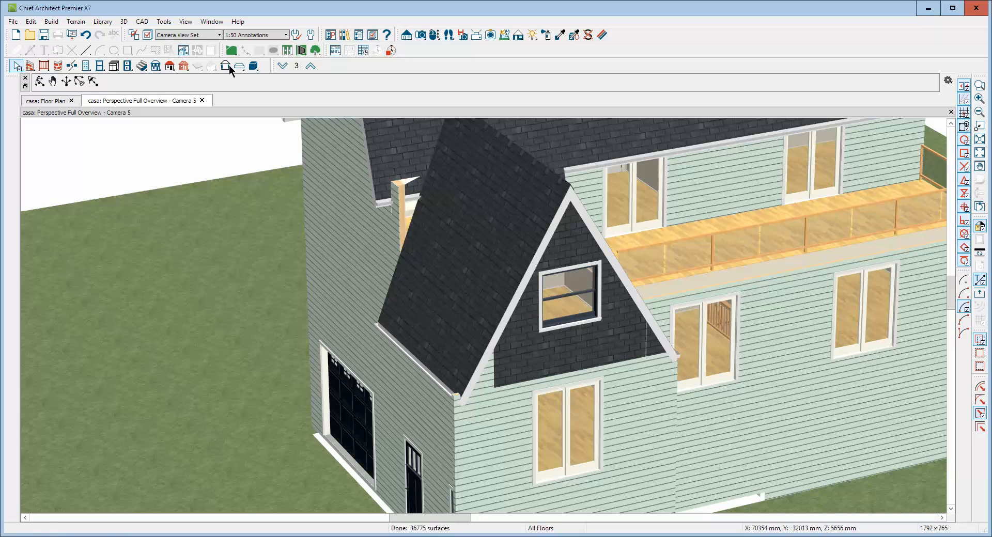
Paint the small attic wall piece at the gable's outer corner with Asphalt Roofing
left_click(560, 35)
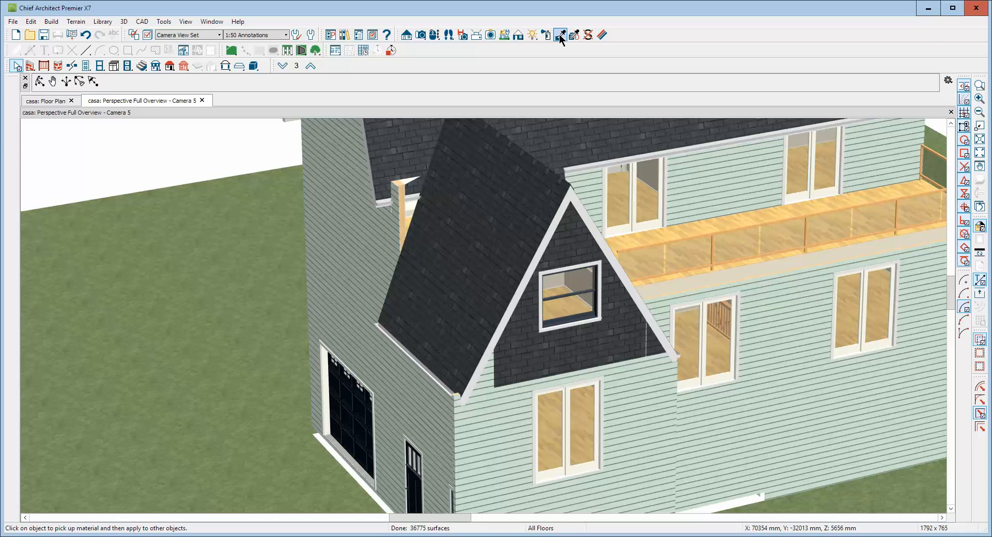
left_click(538, 369)
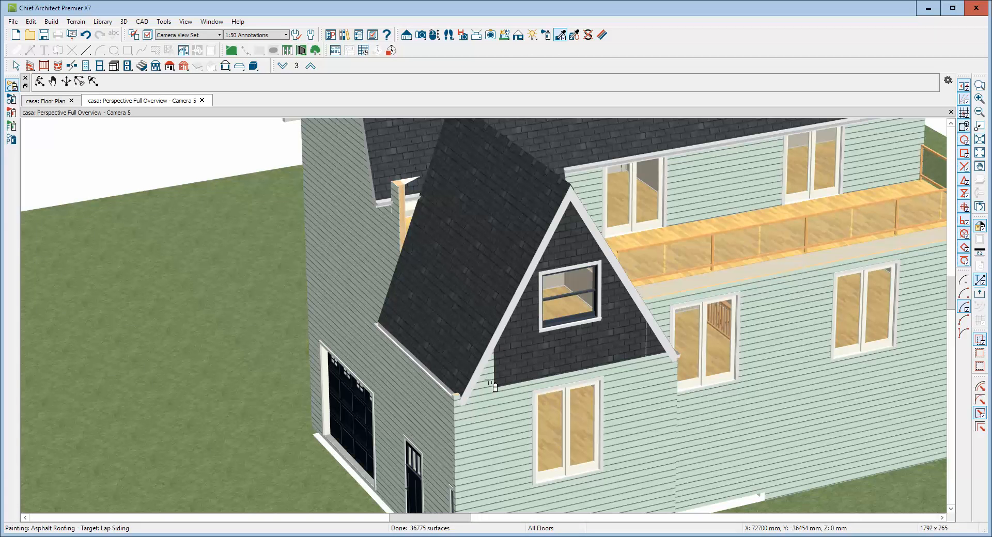
left_click(496, 385)
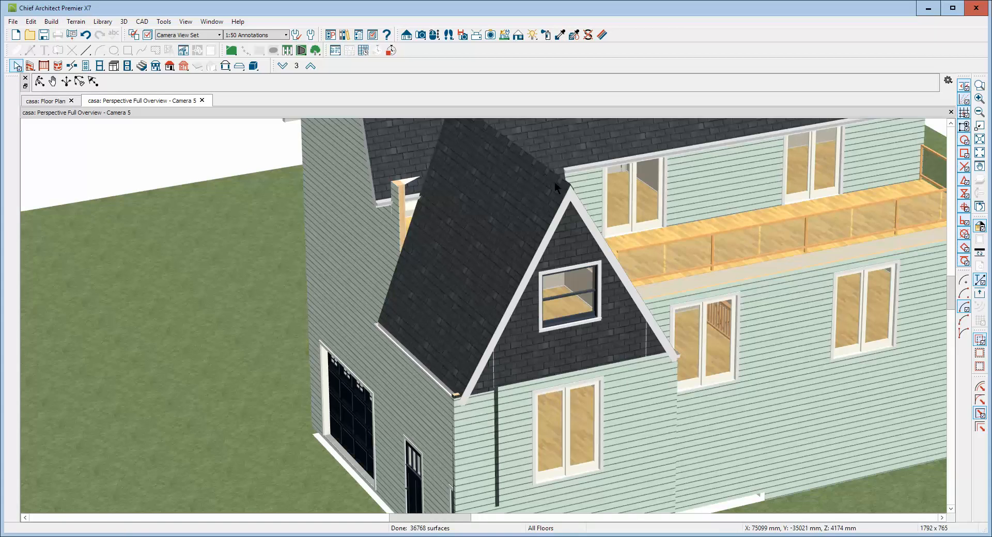
Delete the stray narrow wall piece with the dark edge strip at the gable's outer corner
scroll(470, 370, "down", 5)
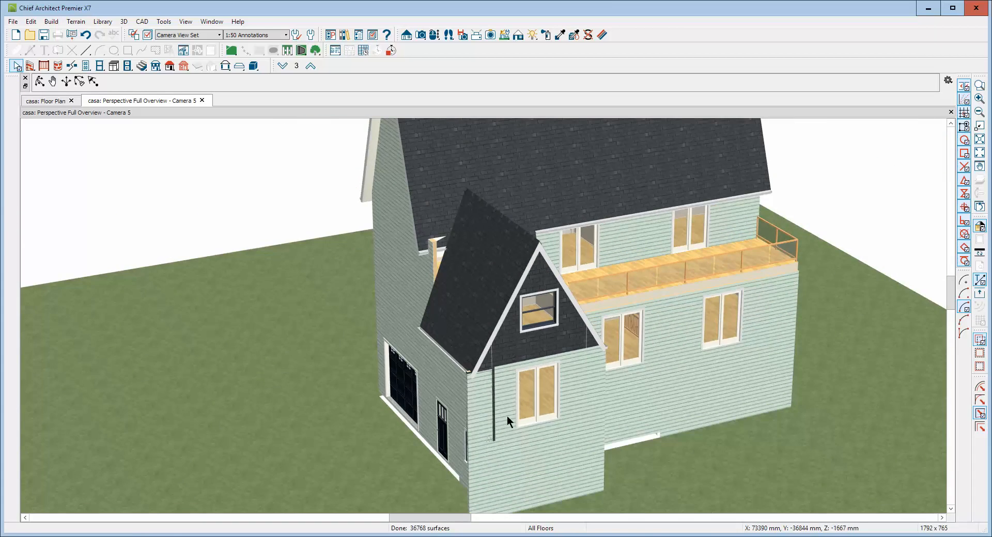
scroll(496, 429, "up", 5)
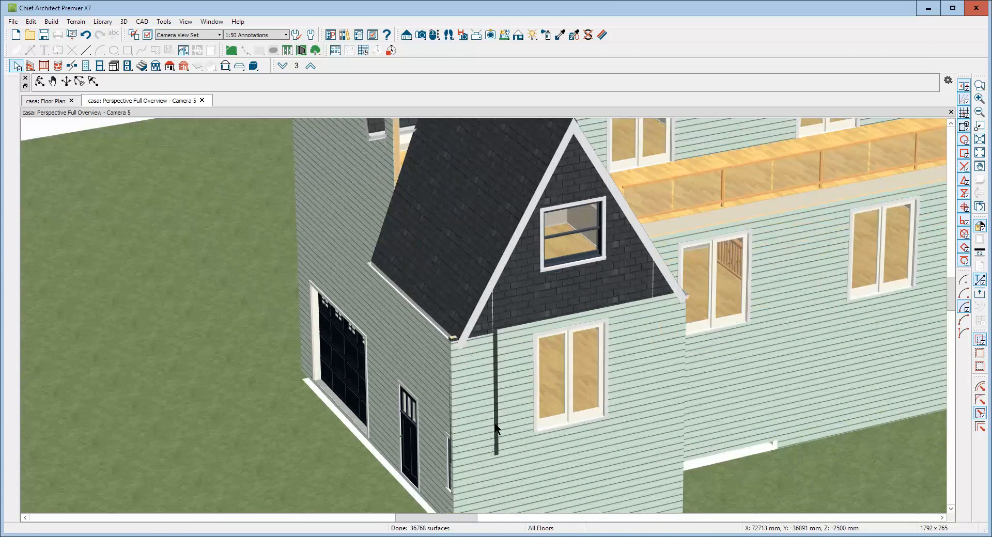
left_click(496, 421)
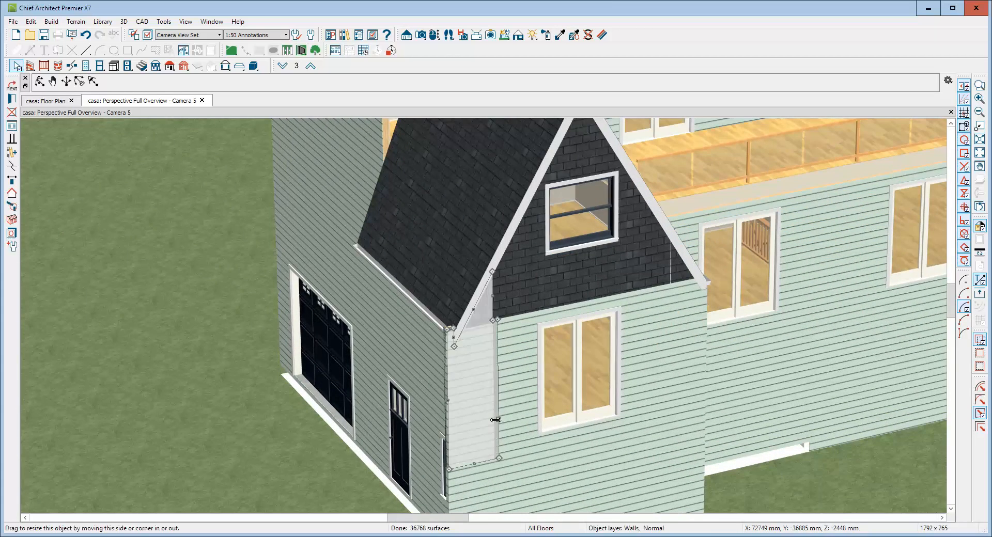
left_click(511, 302)
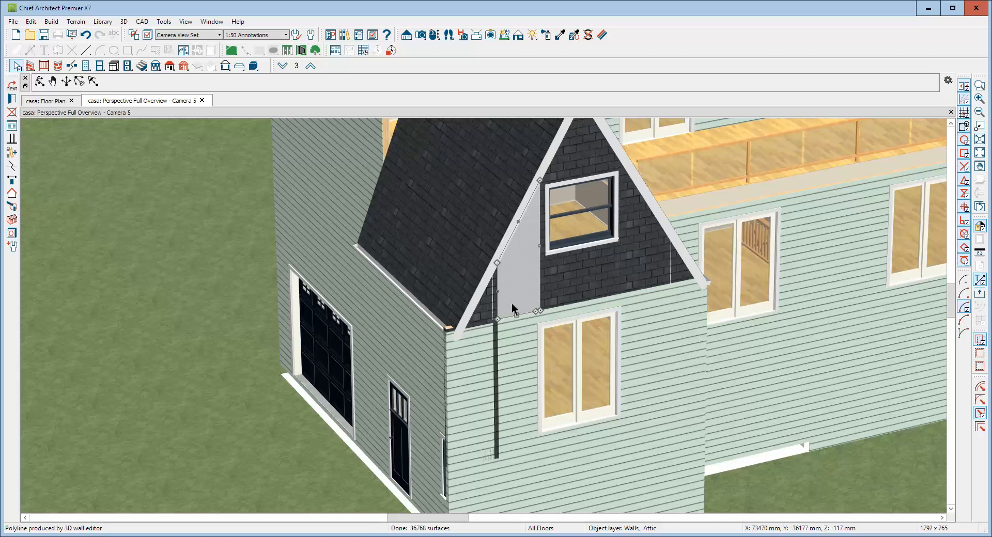
left_click(494, 305)
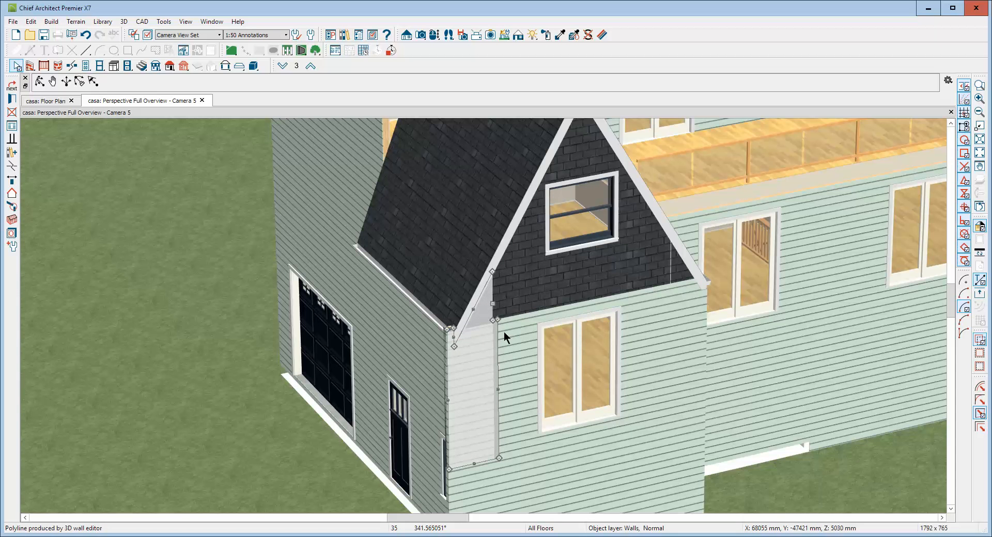
left_click(510, 306)
left_click(478, 348)
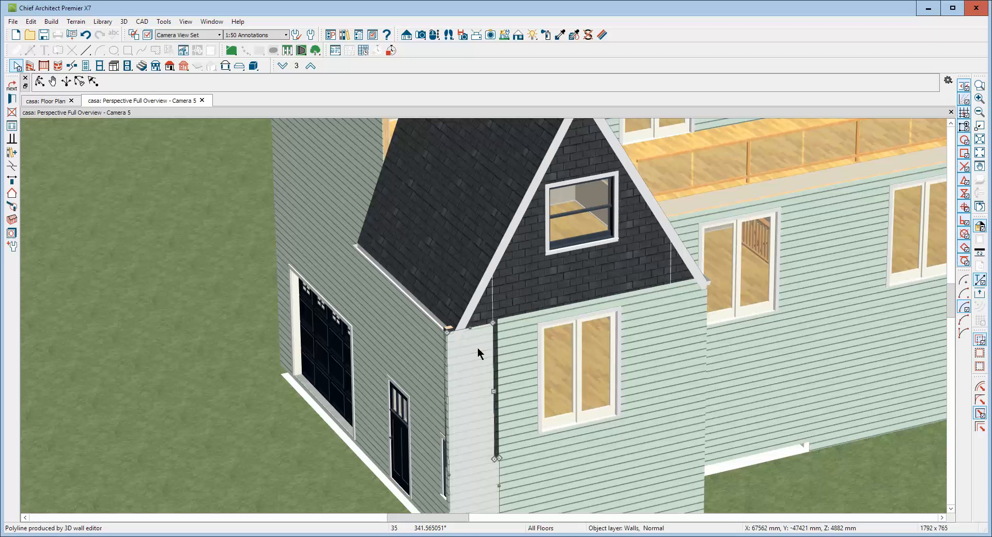
left_click(486, 321)
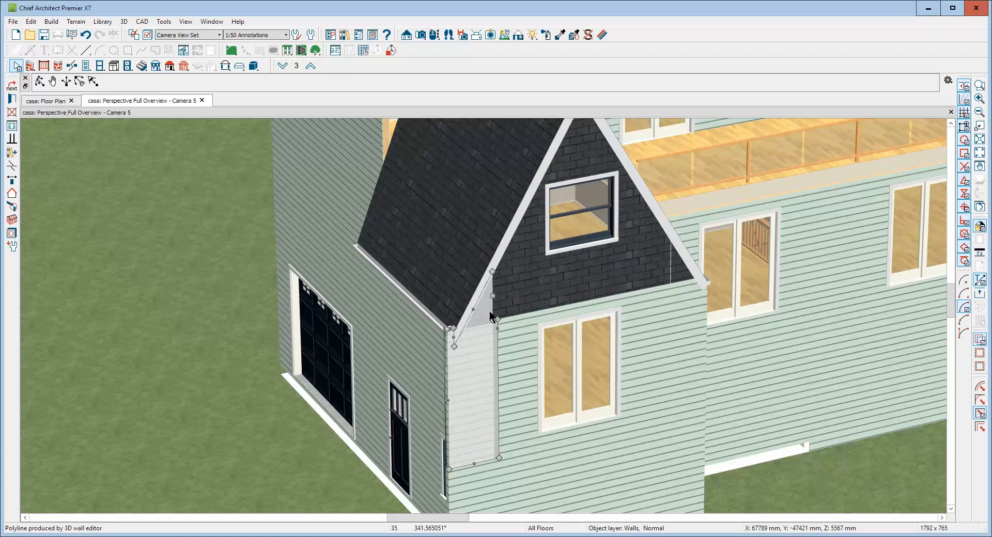
key("Delete")
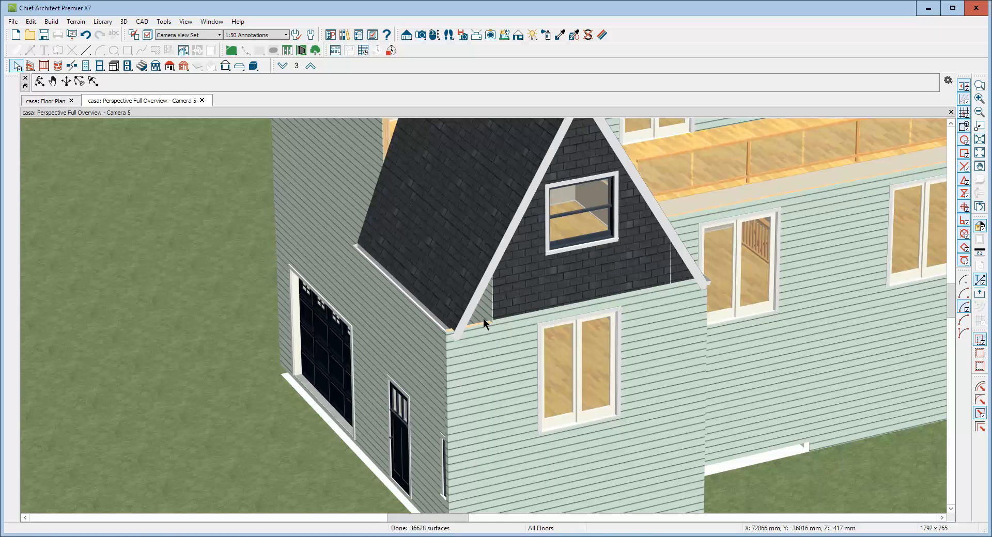
Extend the attic wall piece beside the gable window outward to the roof's lower corner, filling the gap under the rake
left_click(497, 306)
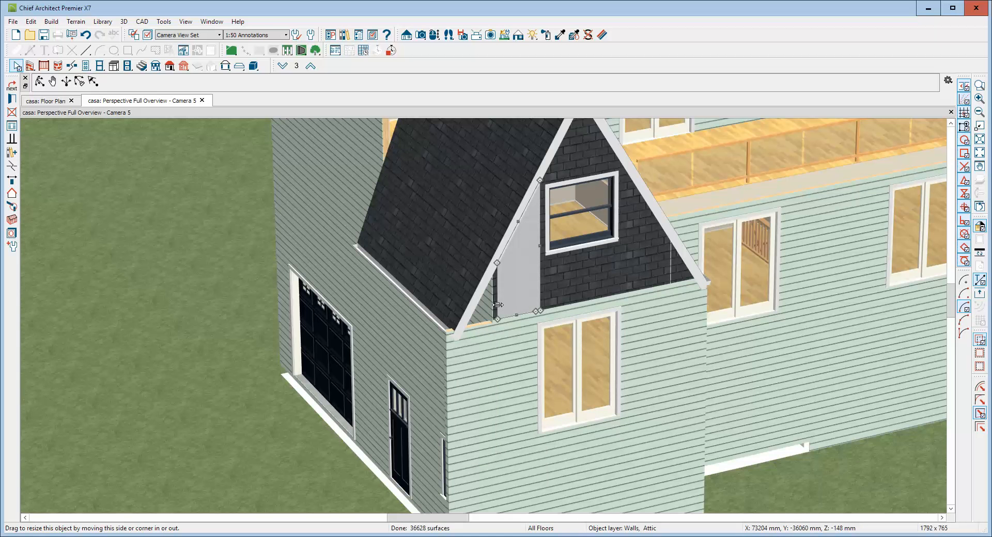
left_click_drag(498, 306, 460, 331)
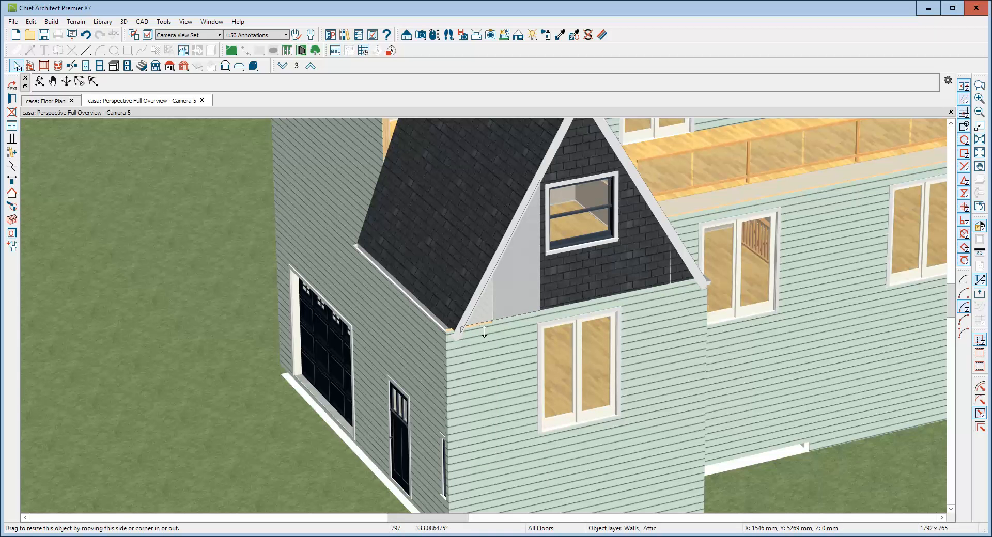
left_click(482, 339)
Raise the top edge of the narrow green siding wall at the outer corner to the base line of the dark cladding
scroll(476, 334, "up", 4)
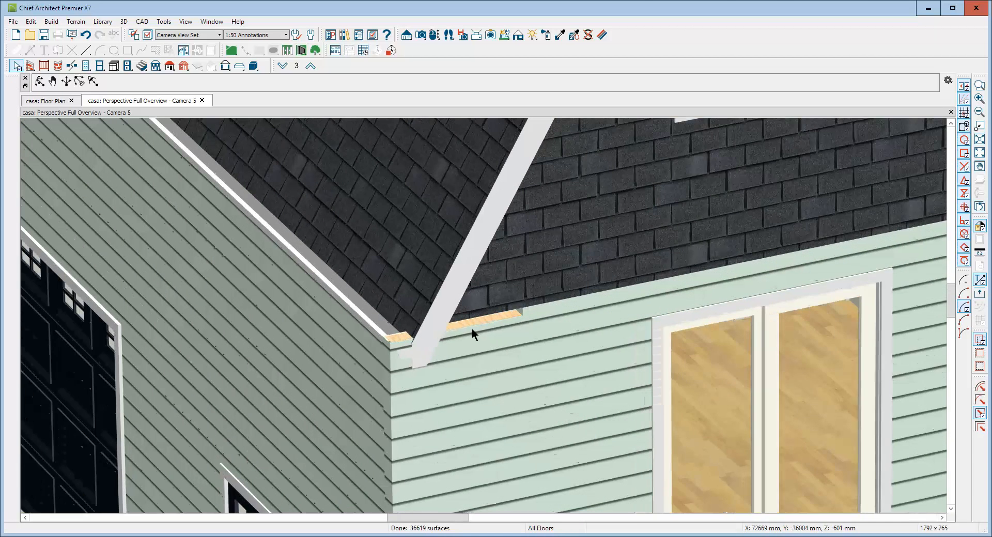
scroll(473, 328, "up", 1)
left_click(473, 331)
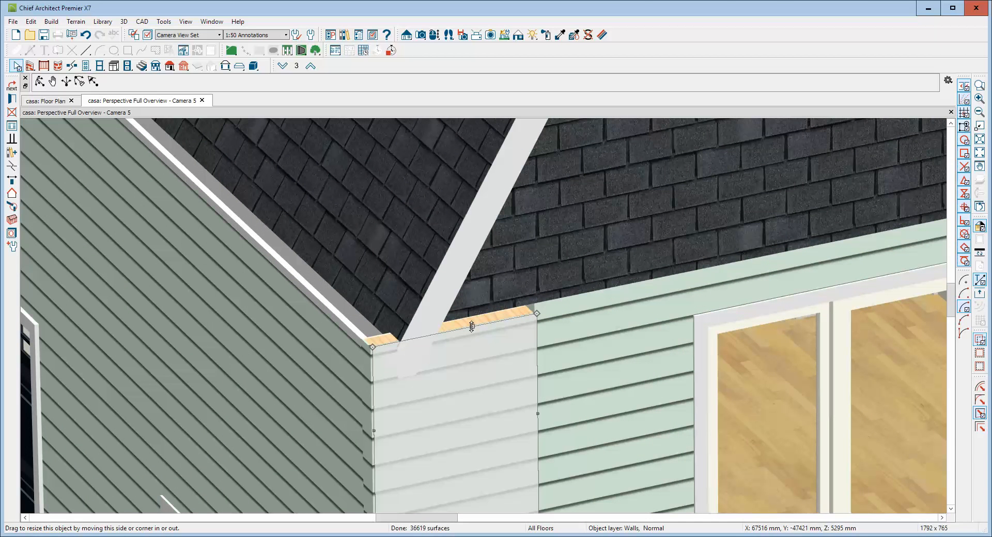
left_click_drag(472, 326, 463, 318)
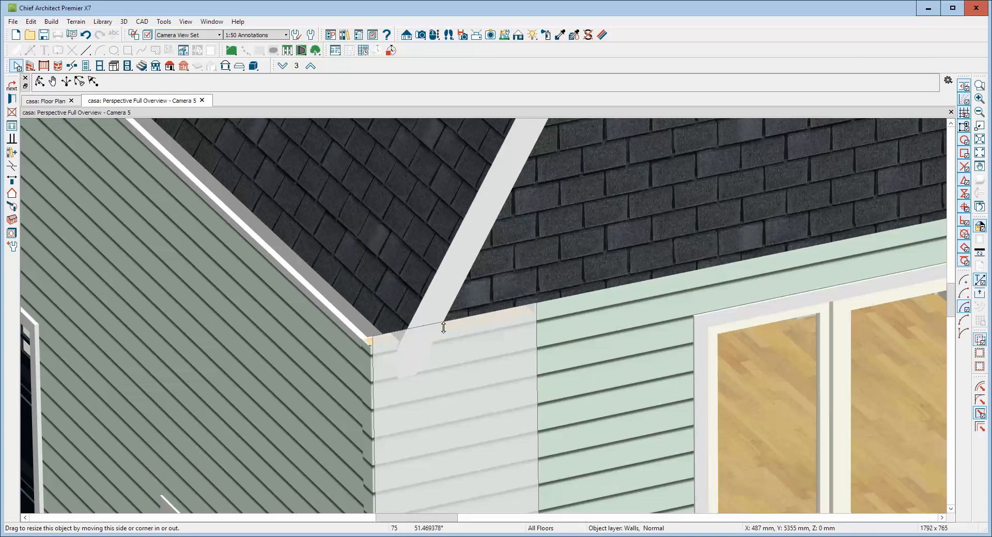
left_click_drag(411, 343, 407, 347)
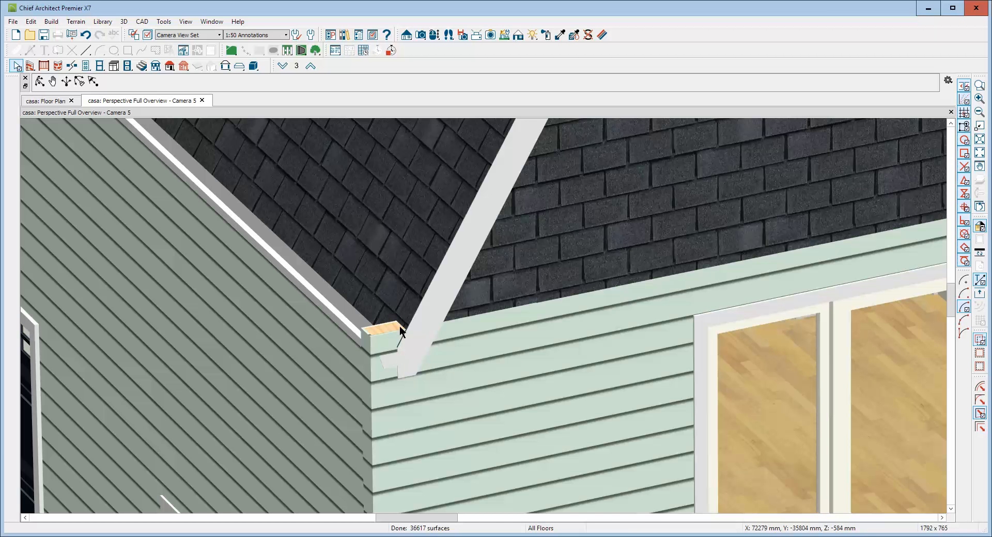
Try making the attic wall at the gable's outer corner on floor 3 invisible and check it in the camera view
key("ctrl+Tab")
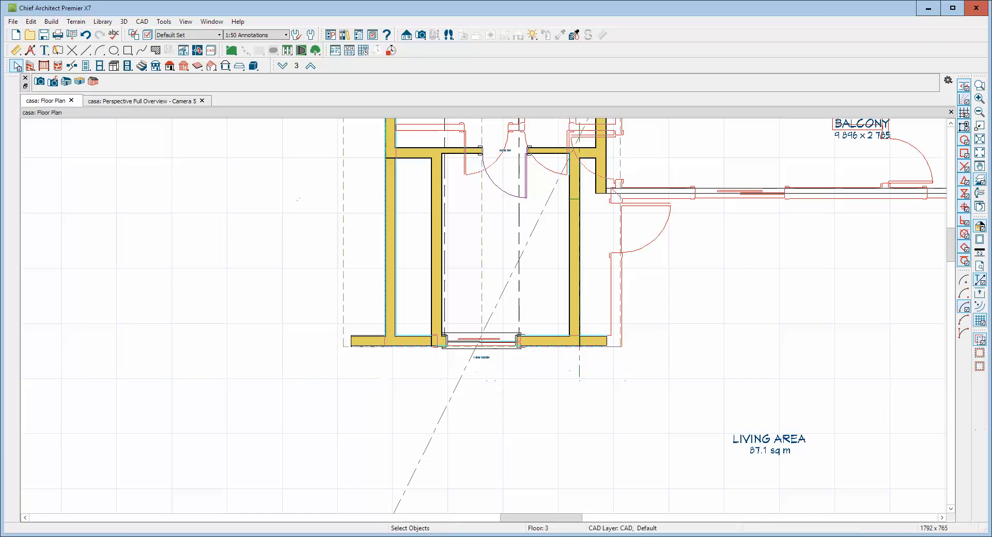
scroll(338, 345, "up", 3)
scroll(339, 339, "up", 2)
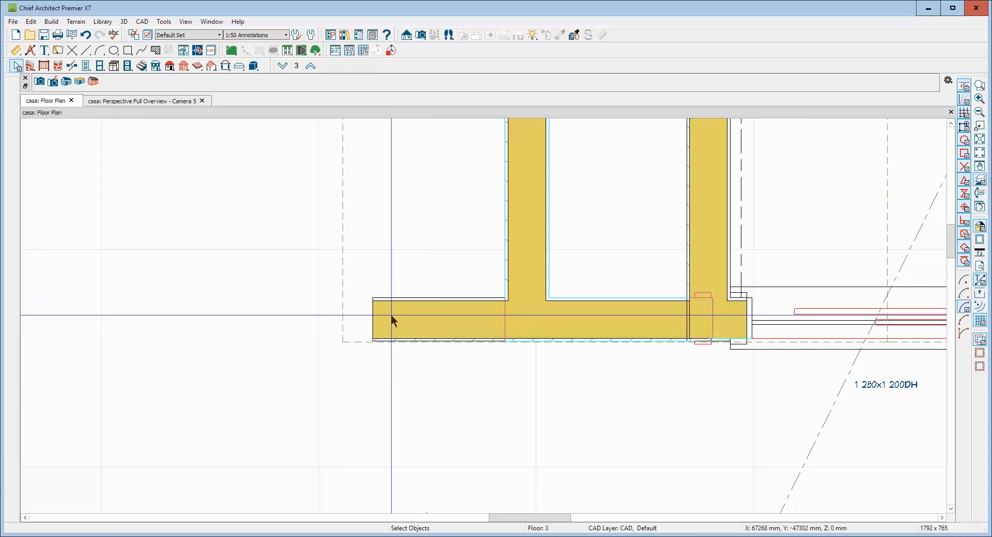
scroll(385, 208, "down", 5)
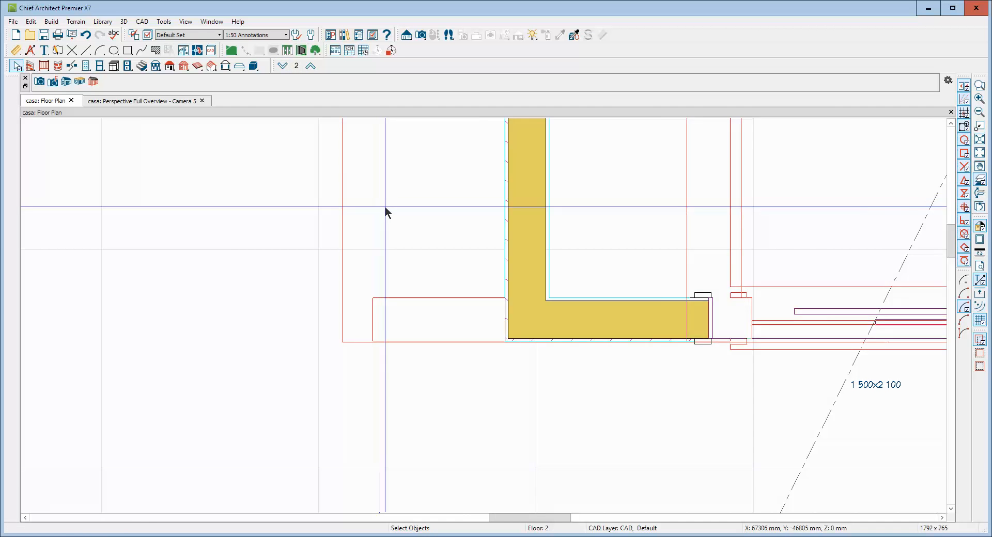
left_click(310, 65)
right_click(415, 250)
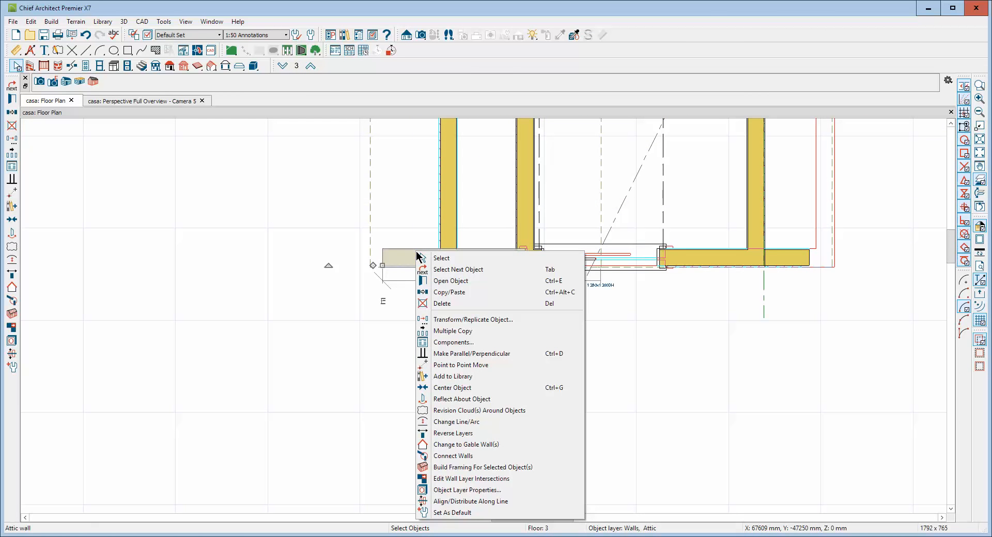
left_click(453, 284)
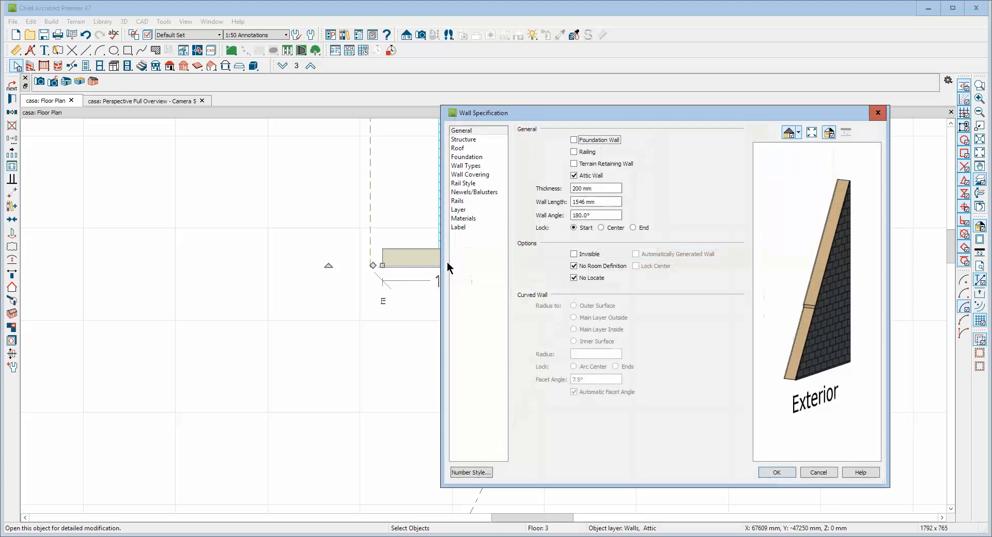
left_click(574, 254)
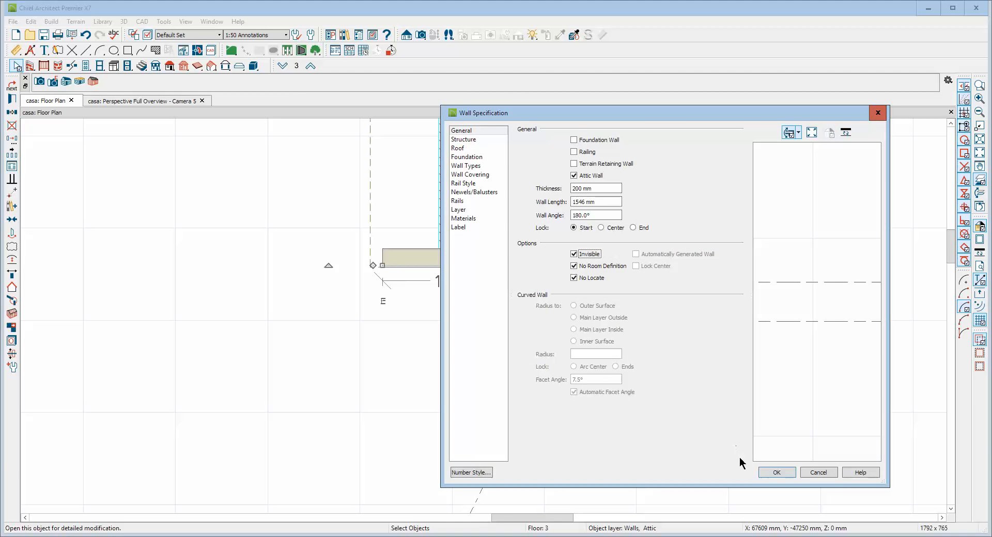
left_click(783, 472)
key("ctrl+Tab")
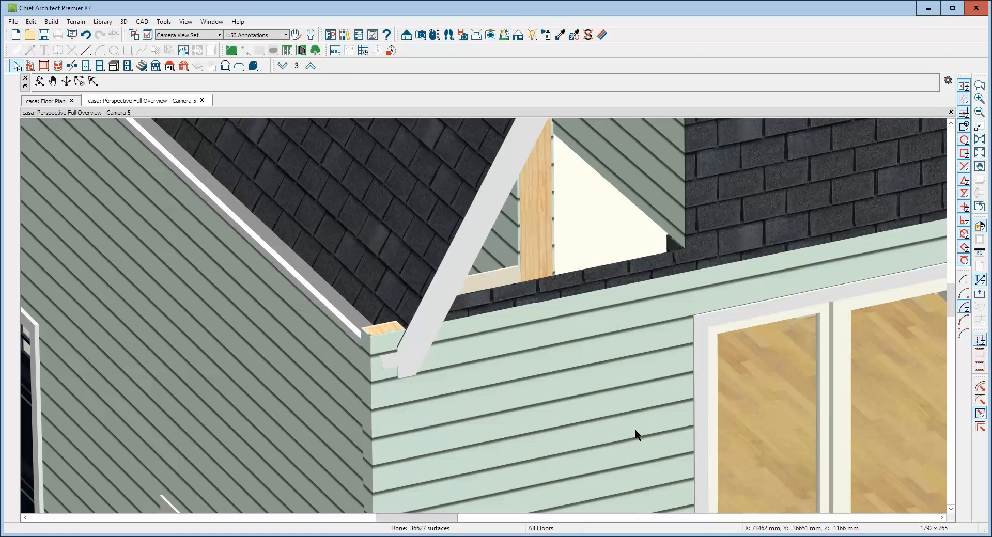
Turn off the Invisible option for the gable's outer attic wall on floor 3 and return to the camera view
key("ctrl+Tab")
right_click(486, 261)
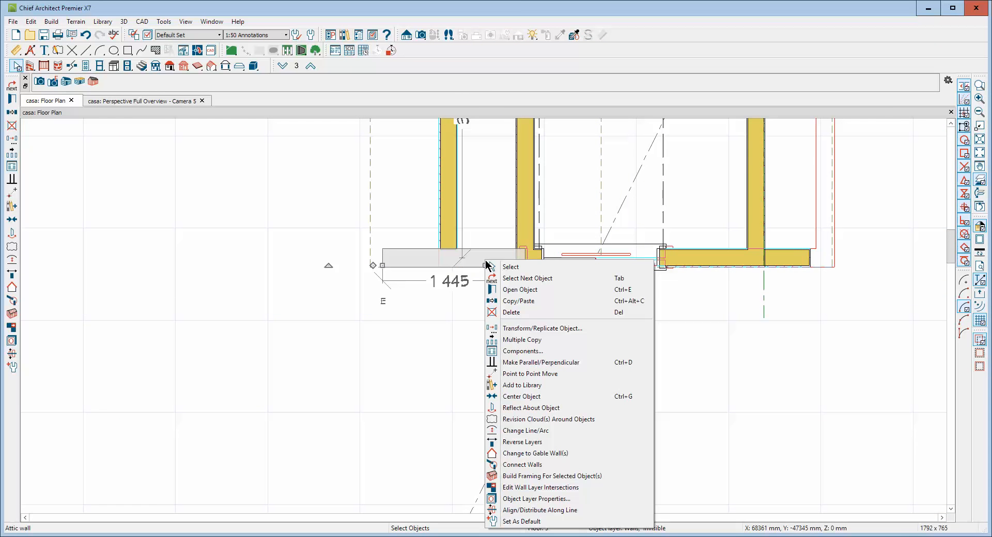
left_click(524, 291)
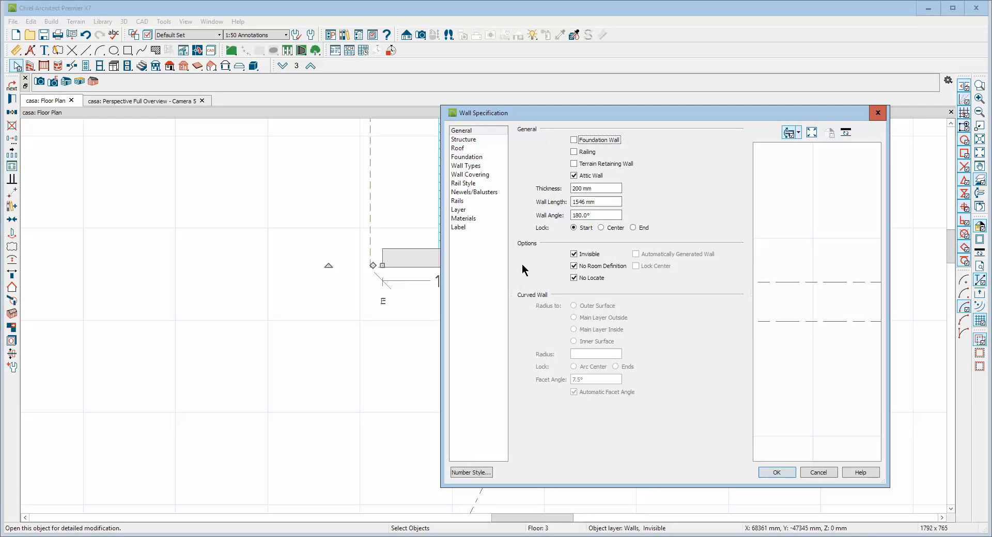
left_click(574, 254)
left_click(765, 473)
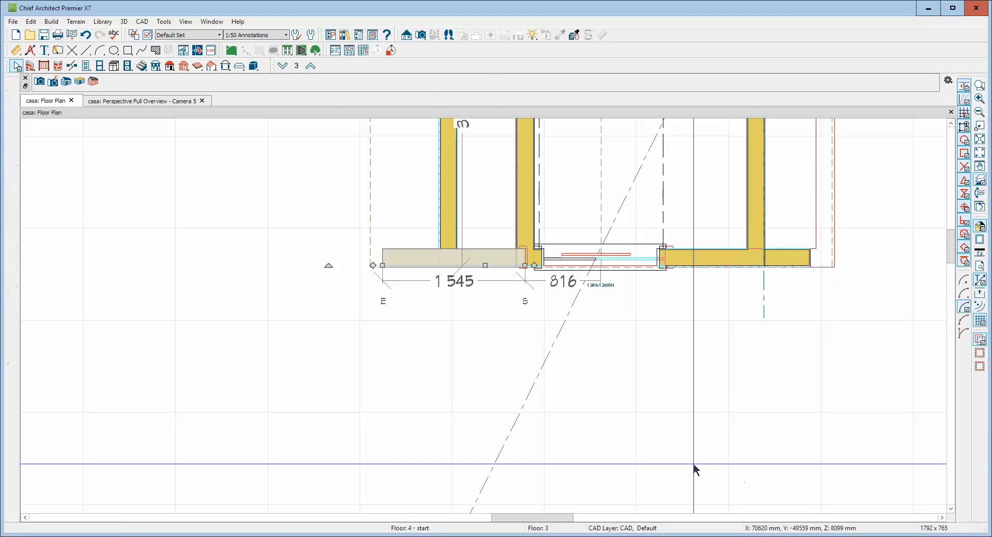
key("ctrl+Tab")
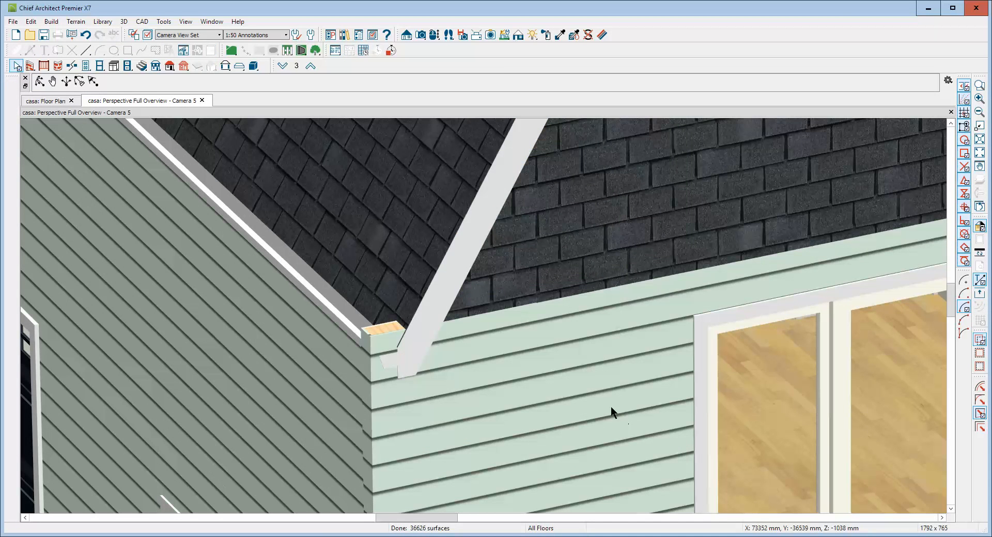
Break the top edge of the narrow corner siding wall at the rake board and lower its outer corner to follow the roof slope
scroll(531, 363, "down", 2)
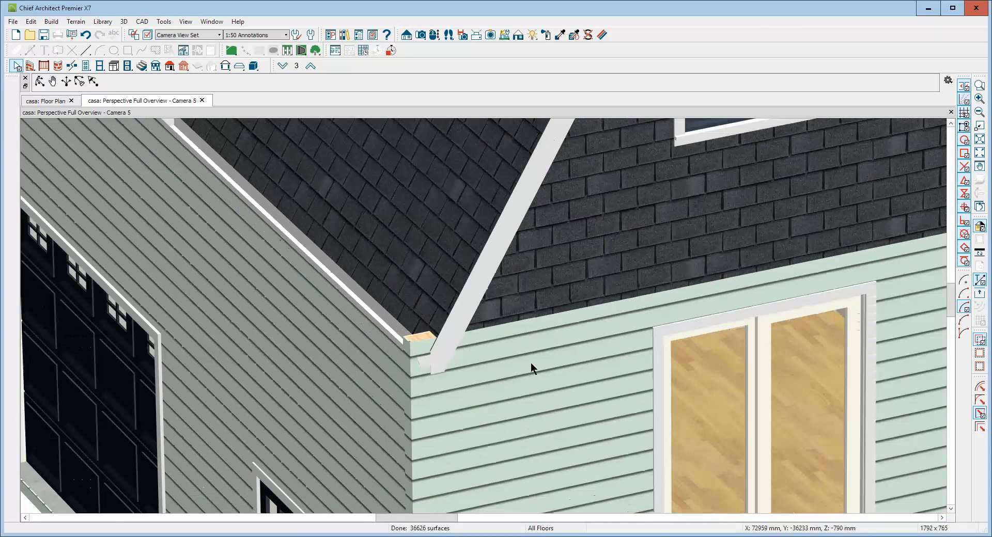
left_click(423, 349)
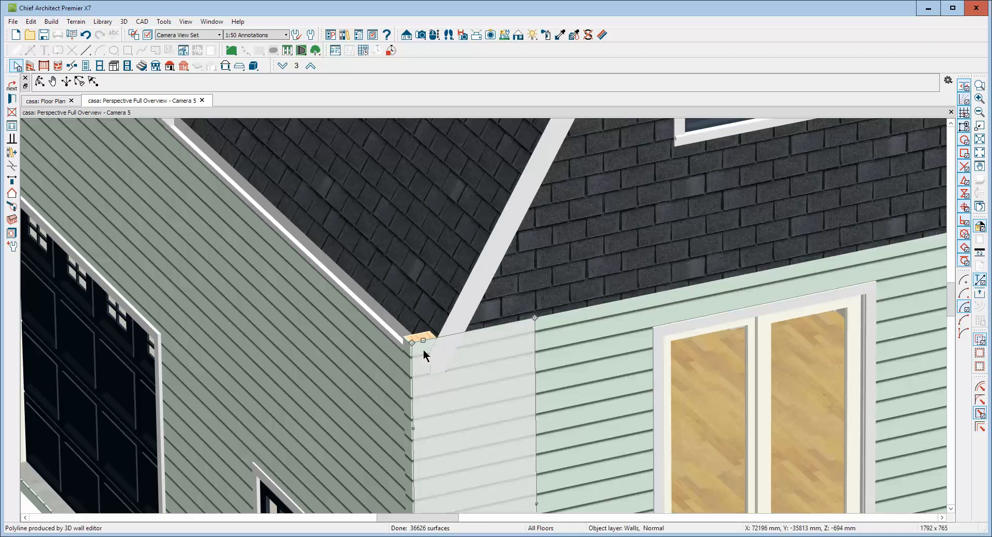
left_click(11, 167)
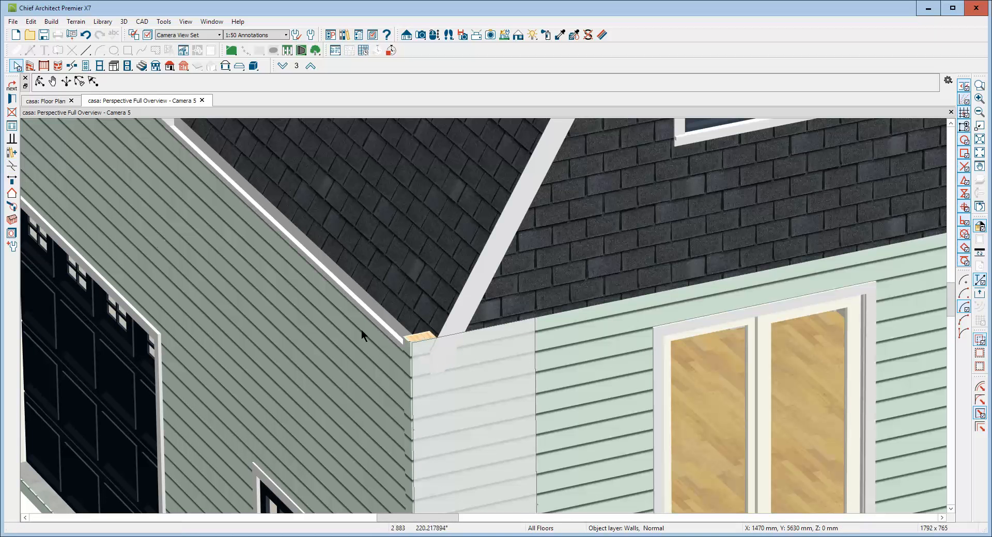
left_click(448, 336)
left_click_drag(418, 344, 427, 399)
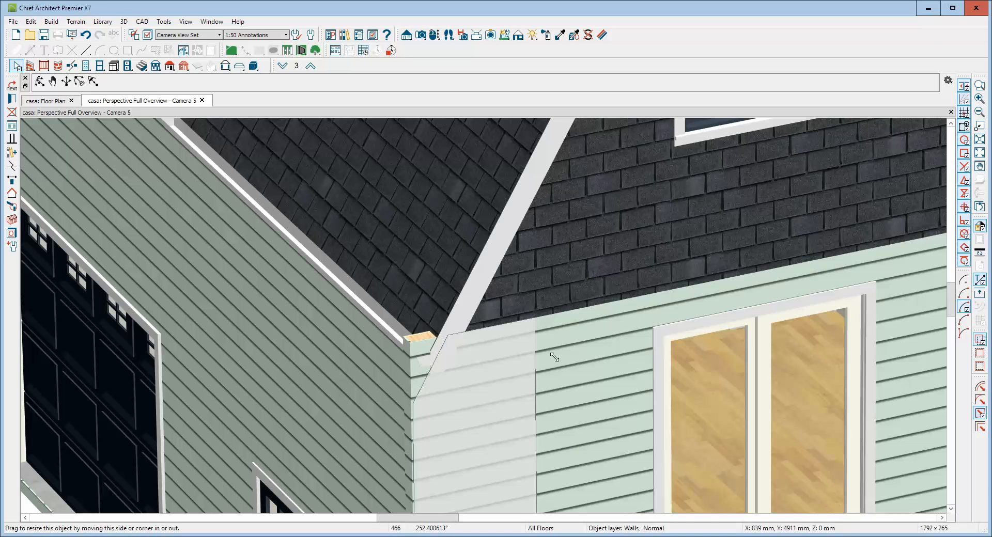
left_click(422, 432)
scroll(426, 426, "down", 6)
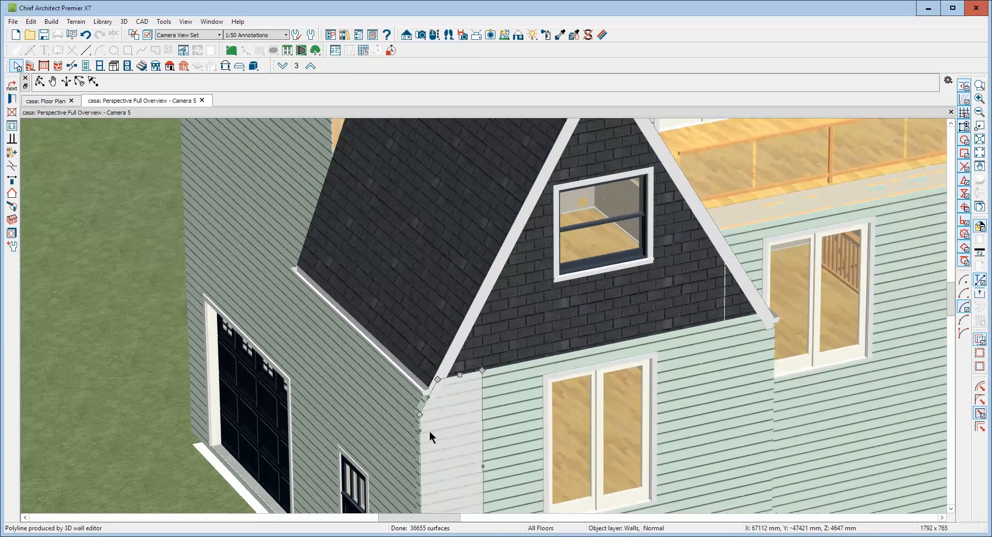
scroll(430, 434, "down", 4)
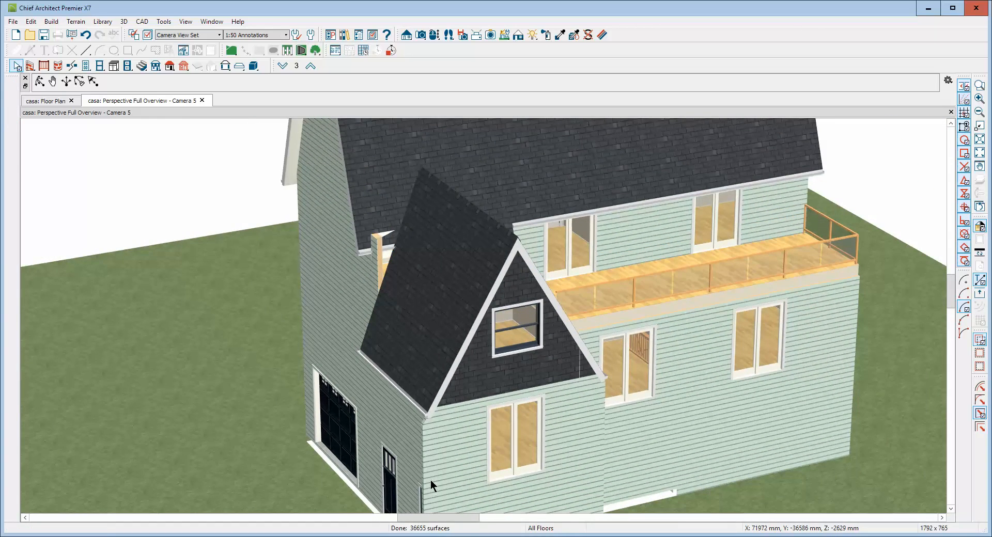
Delete the stray wall stub extending from the laundry's outer corner on floor 1 and return to the camera view
key("ctrl+Tab")
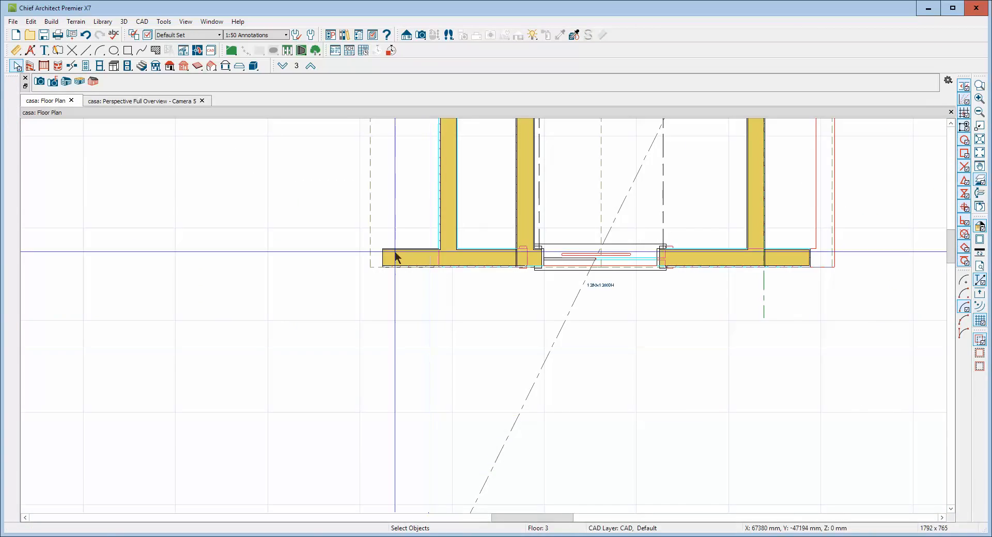
left_click(285, 65)
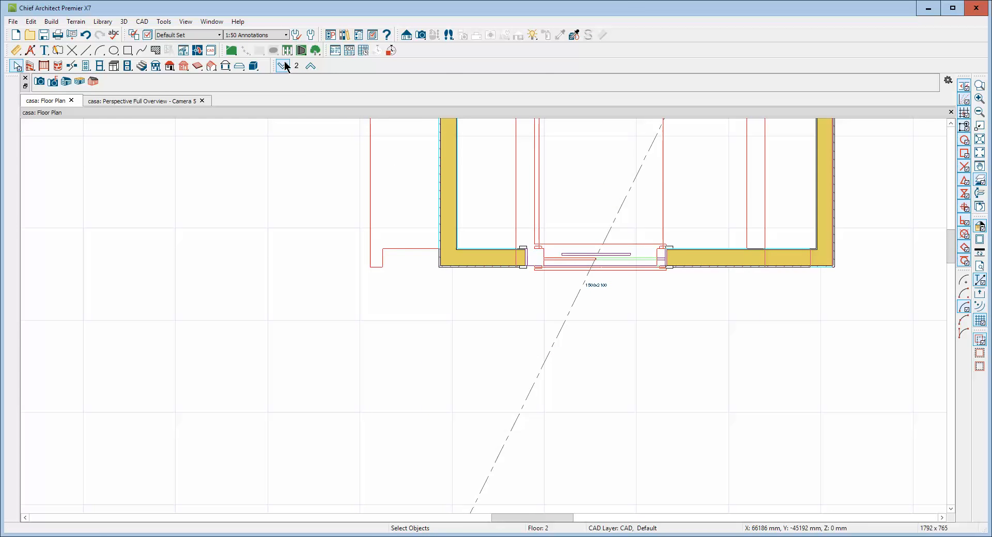
left_click(285, 66)
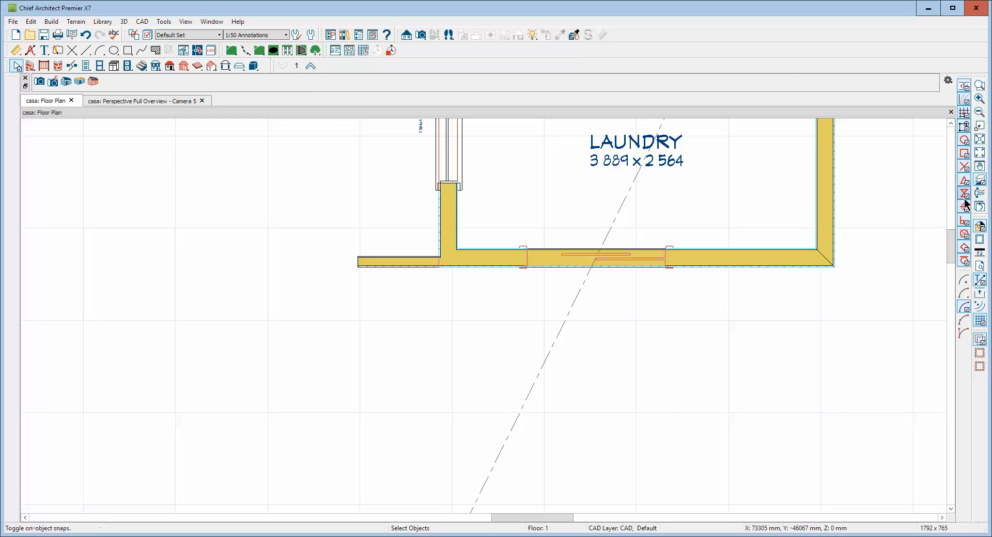
left_click(380, 263)
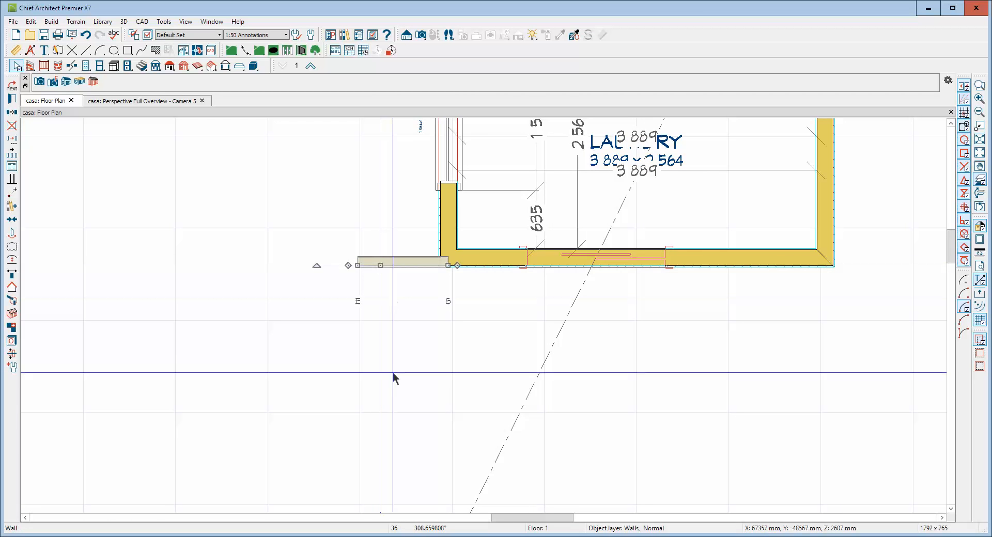
key("Delete")
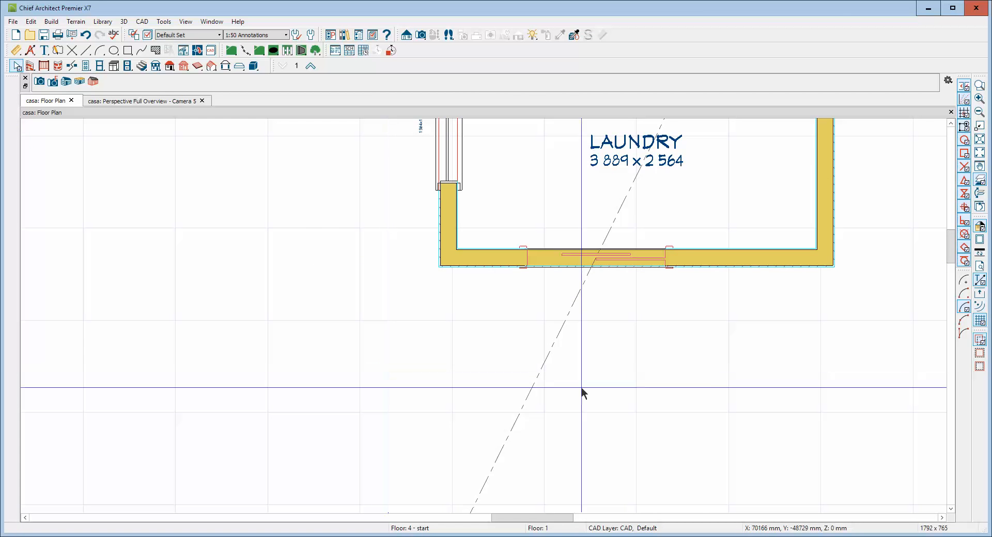
key("ctrl+Tab")
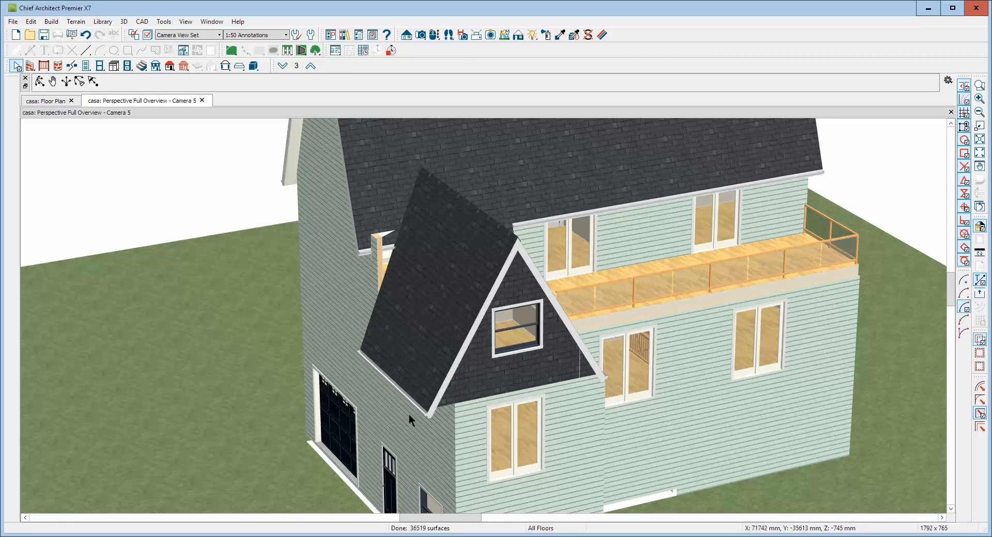
Examine the wing gable from the front, including its cladding, rake boards and the siding below
left_click(39, 81)
left_click_drag(199, 224, 164, 197)
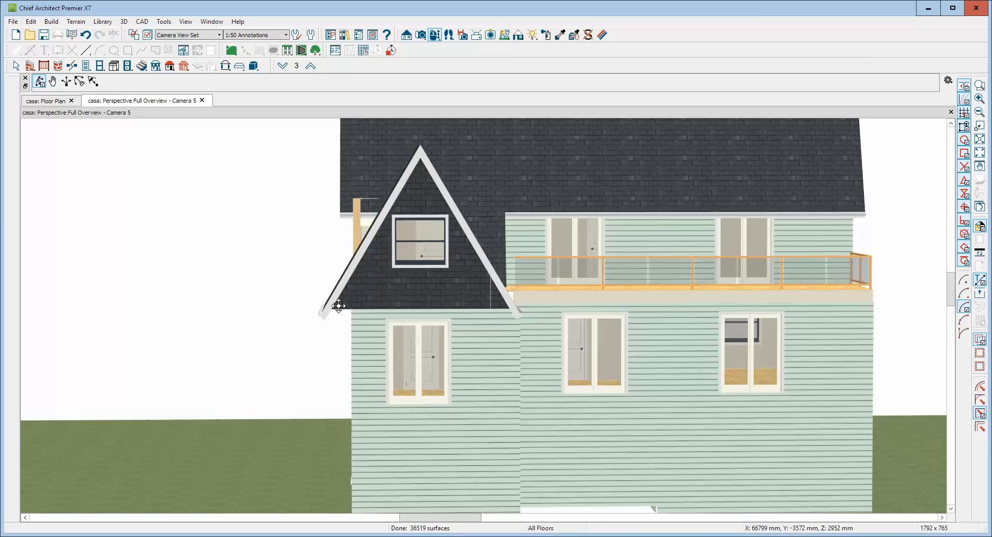
key("ctrl+Tab")
key("ctrl+Tab")
key("space")
scroll(411, 243, "up", 3)
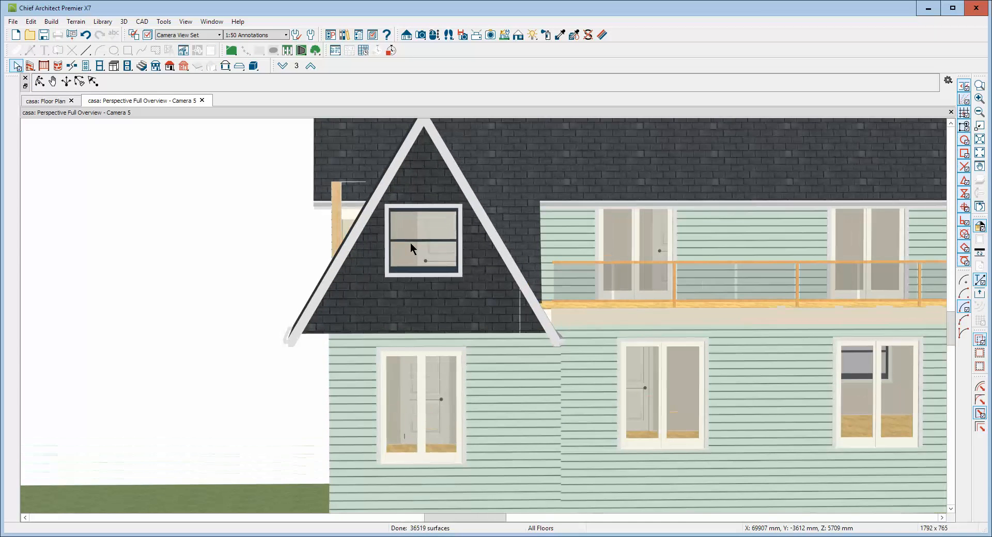
scroll(410, 242, "up", 2)
scroll(422, 238, "down", 1)
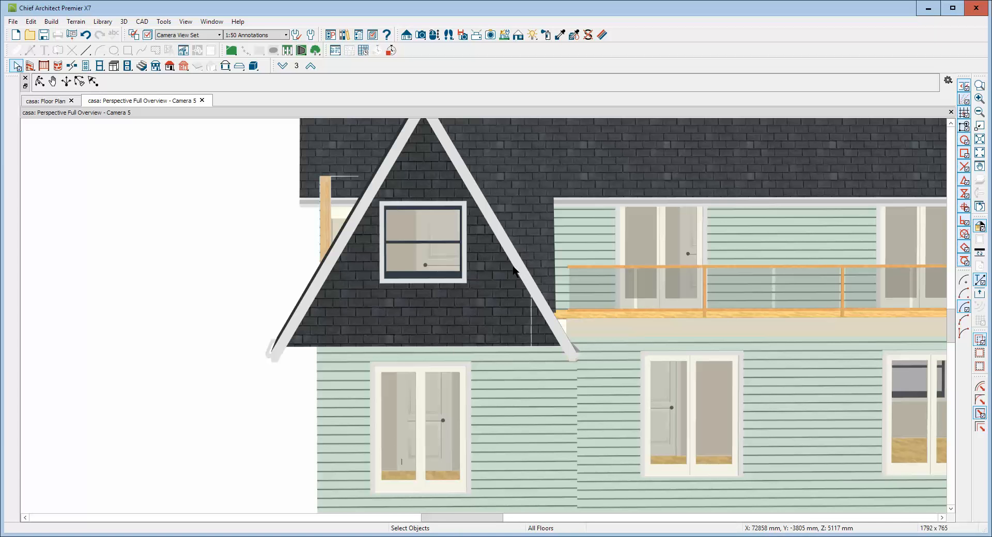
scroll(373, 231, "down", 5)
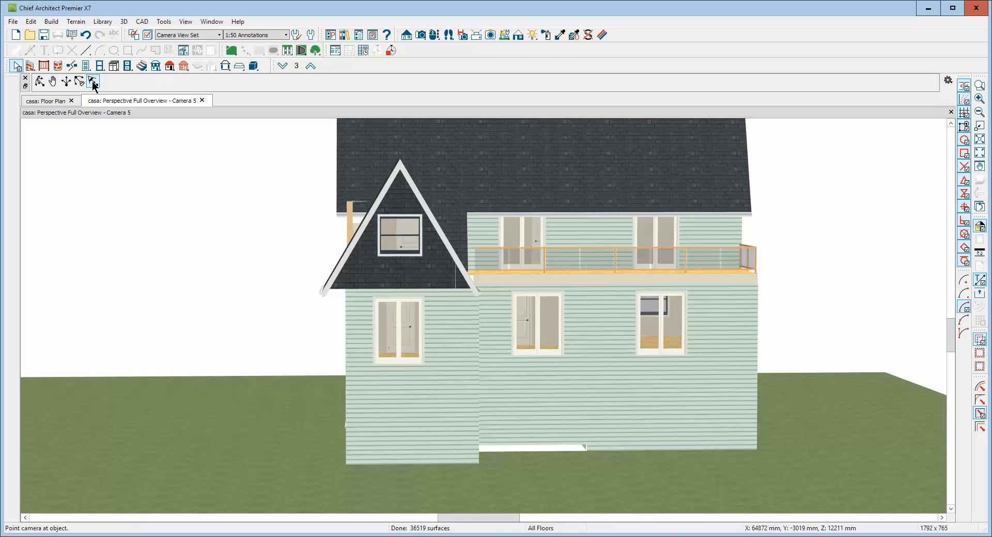
Inspect the leftover siding wall piece between the main roof eave and the wing roof on the garage side
left_click(39, 81)
left_click_drag(158, 178, 266, 188)
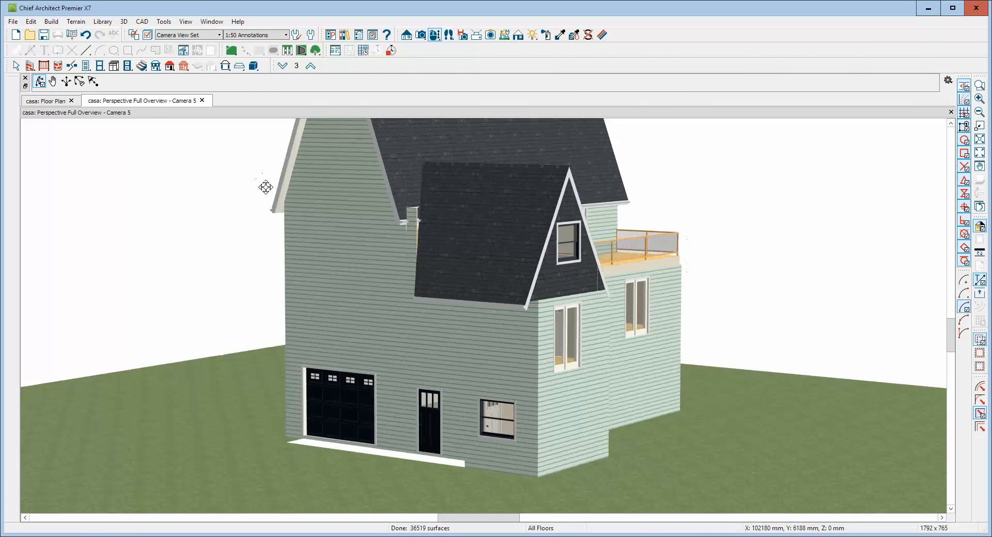
key("Escape")
scroll(317, 237, "up", 5)
scroll(309, 240, "down", 1)
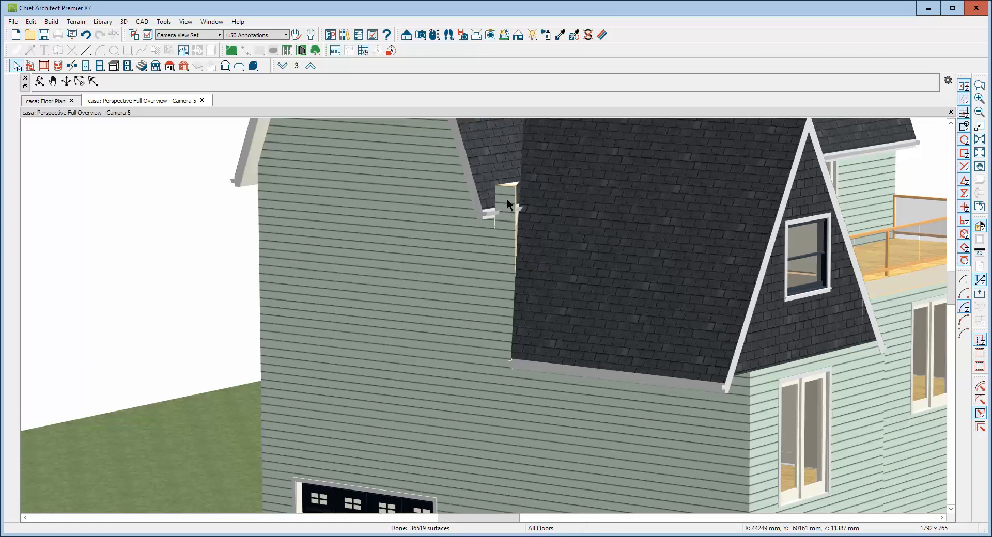
left_click(507, 197)
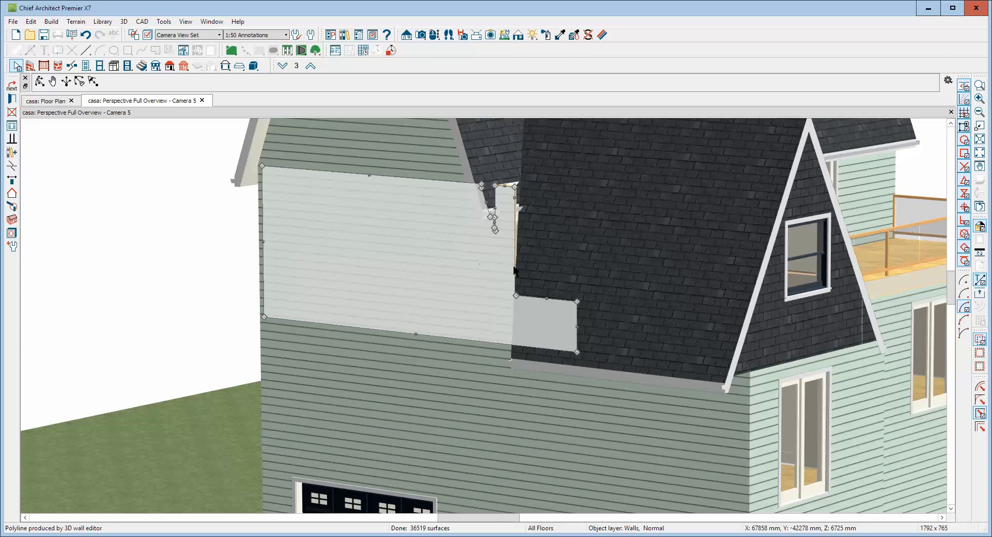
key("Escape")
scroll(508, 226, "down", 2)
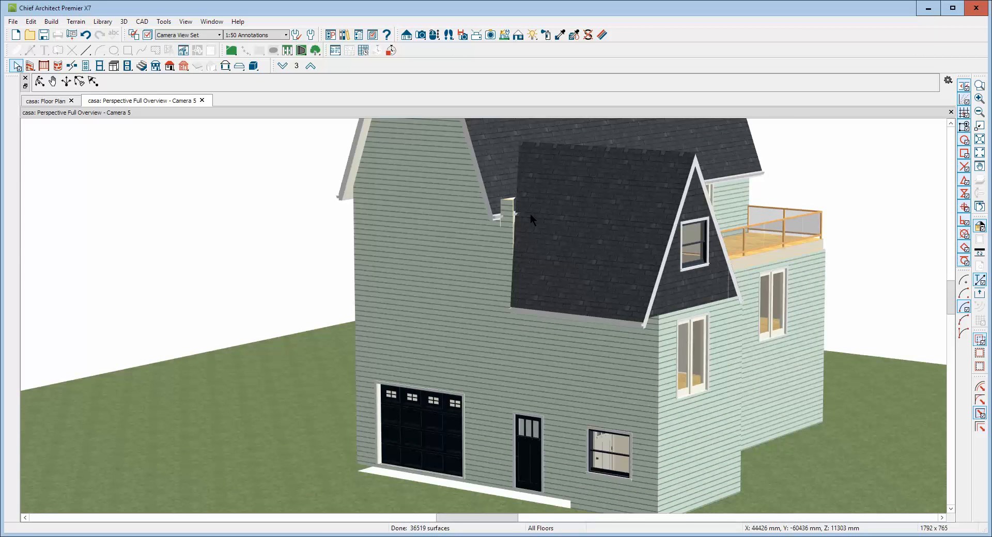
scroll(529, 213, "down", 2)
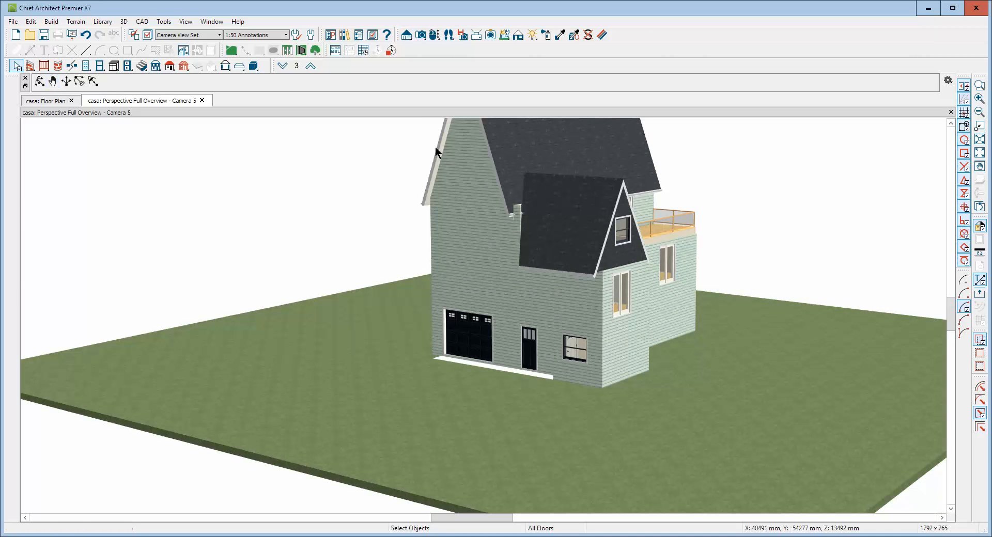
Review the whole house from all sides, checking the main roof, wing roof, gable ends and balcony
left_click(979, 152)
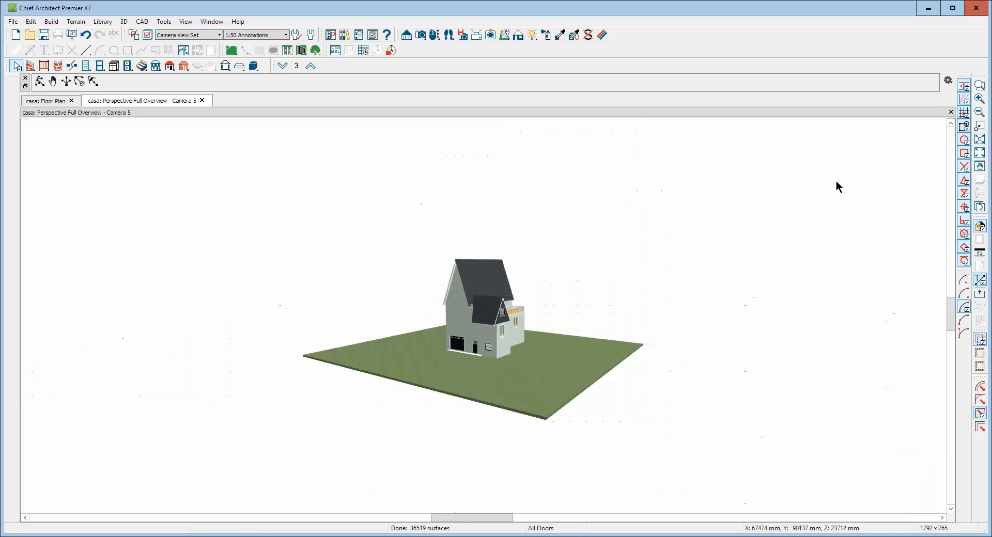
left_click(39, 81)
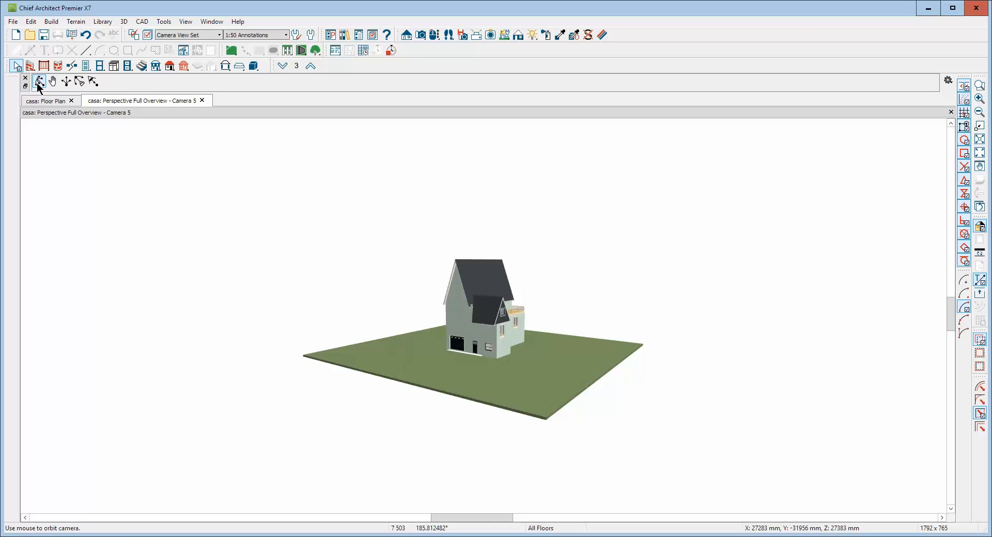
left_click_drag(412, 316, 223, 318)
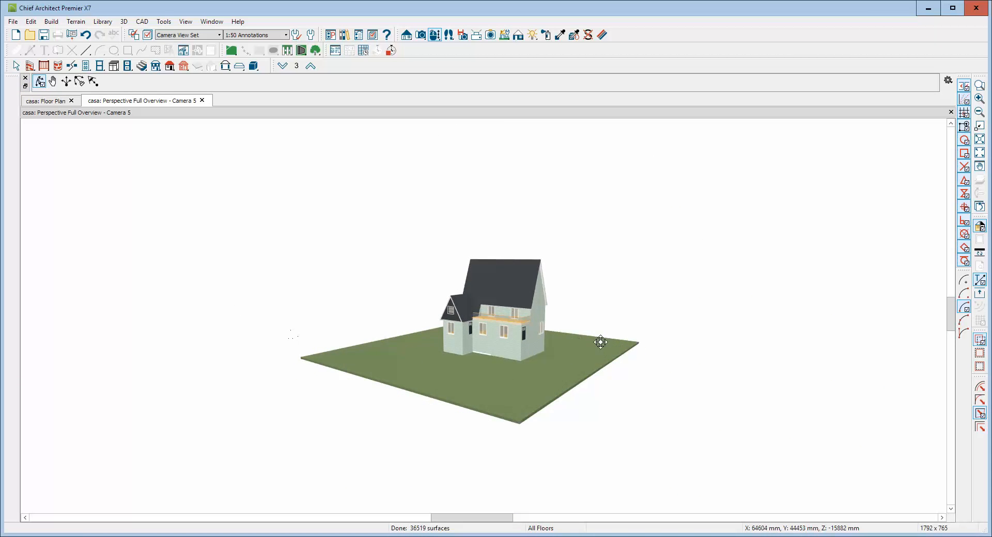
scroll(540, 325, "up", 8)
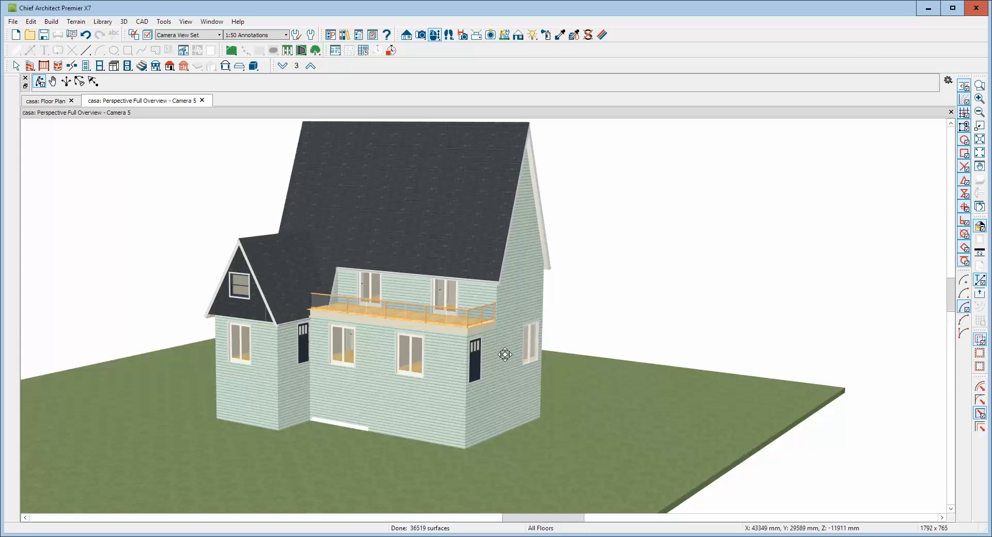
left_click_drag(502, 352, 386, 341)
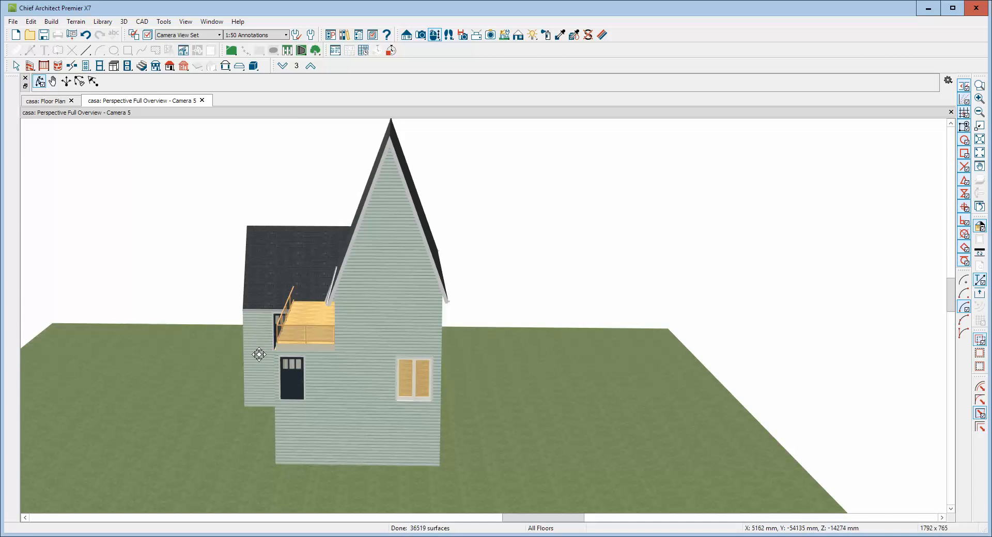
left_click_drag(259, 351, 527, 350)
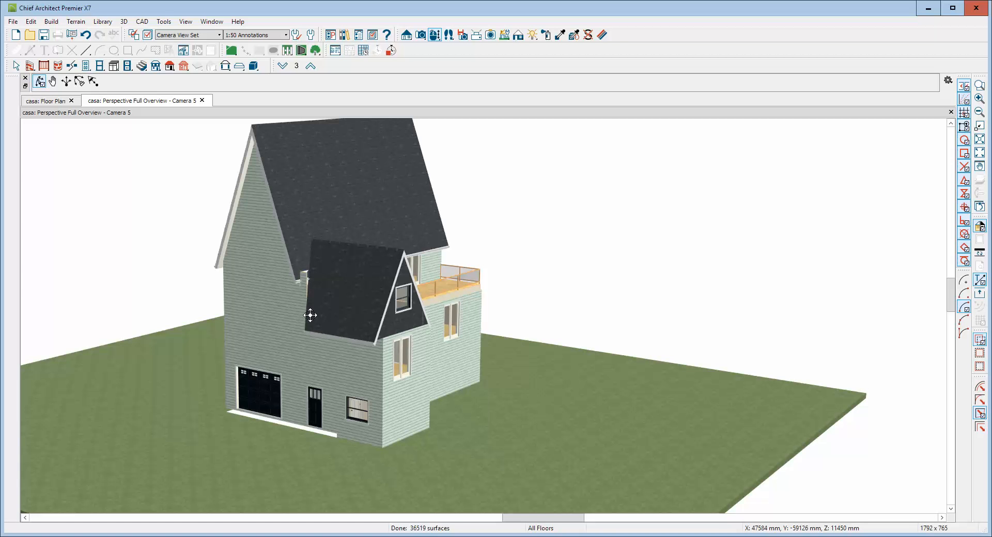
left_click_drag(537, 279, 376, 293)
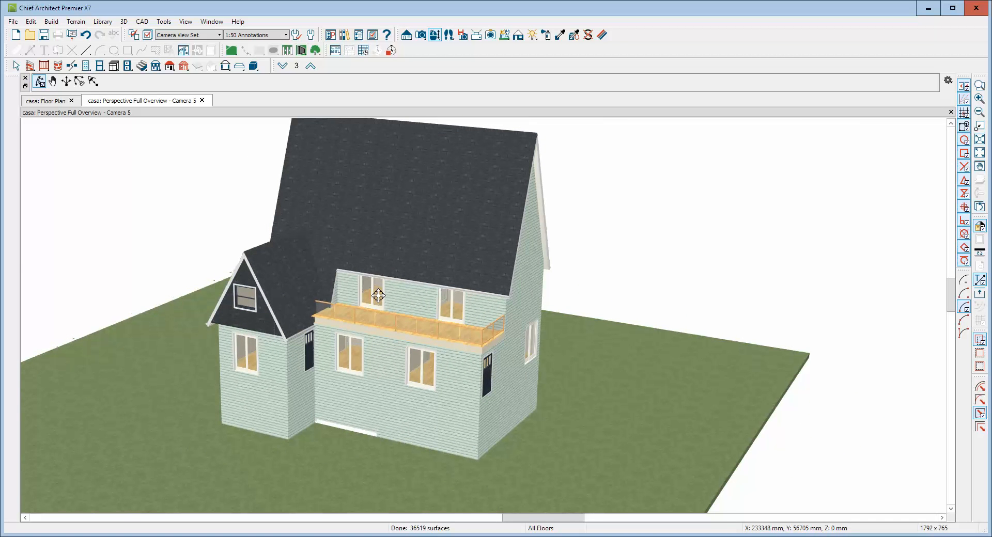